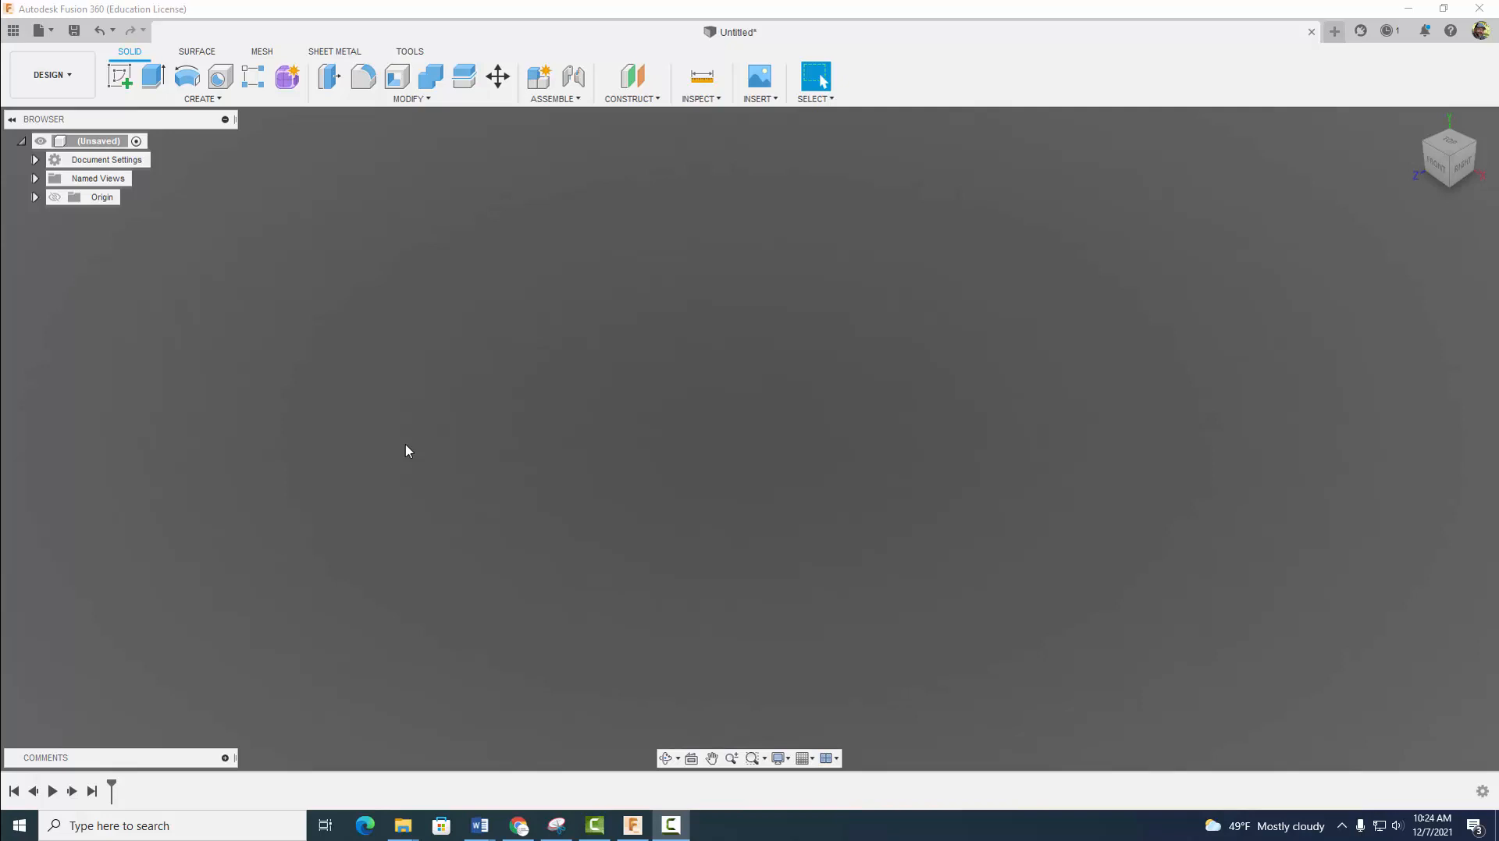
- Start a sketch on the front plane and draw a 0.45 in horizontal line leftward from the origin
{"action": "left_click", "coordinate": [120, 76]}
{"action": "left_click", "coordinate": [796, 430]}
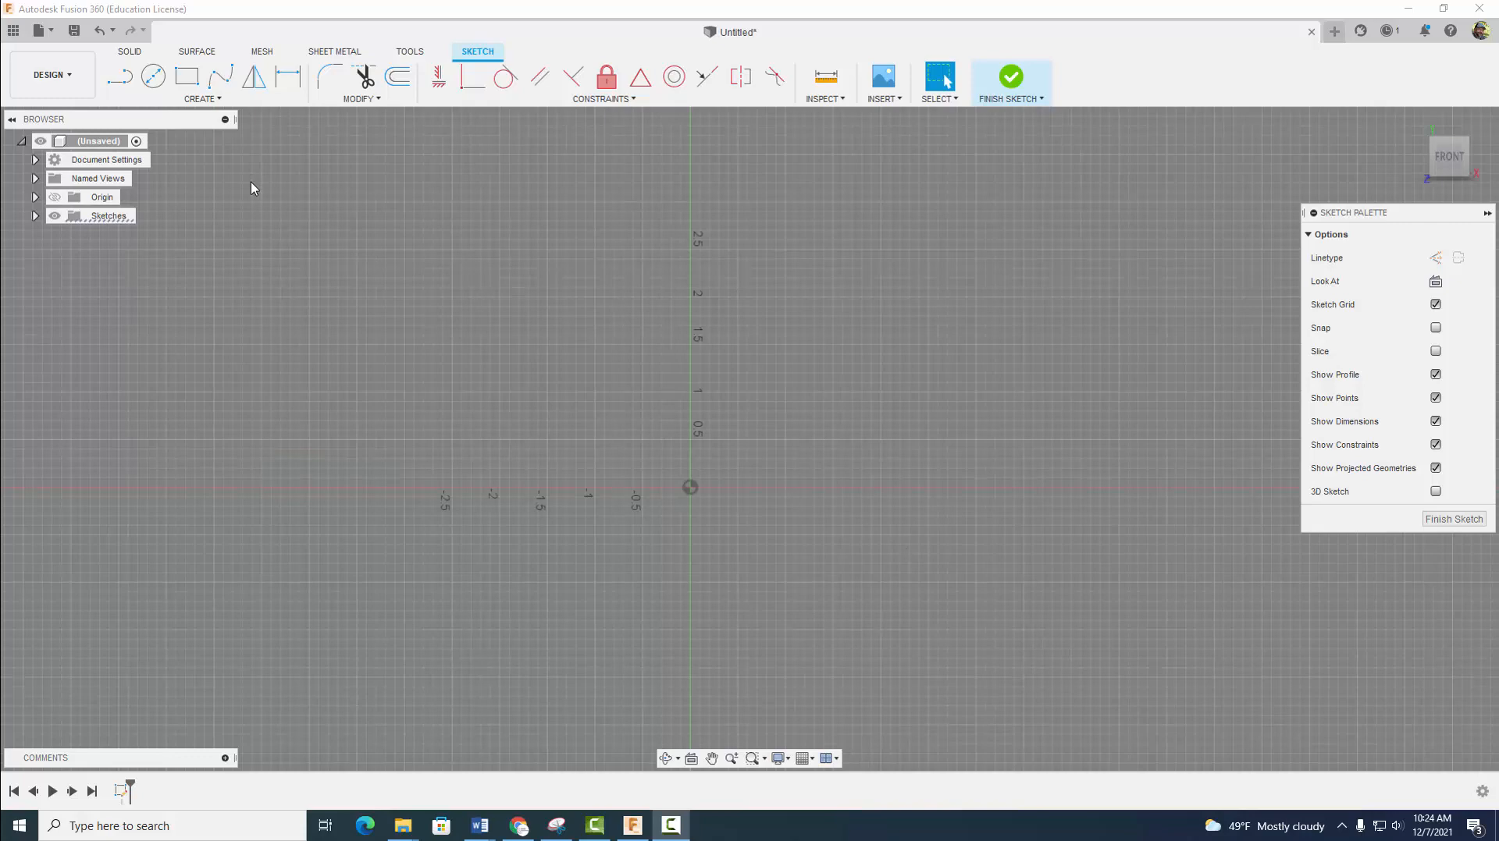
{"action": "left_click", "coordinate": [119, 76]}
{"action": "scroll", "coordinate": [693, 490], "scroll_direction": "up", "scroll_amount": 5}
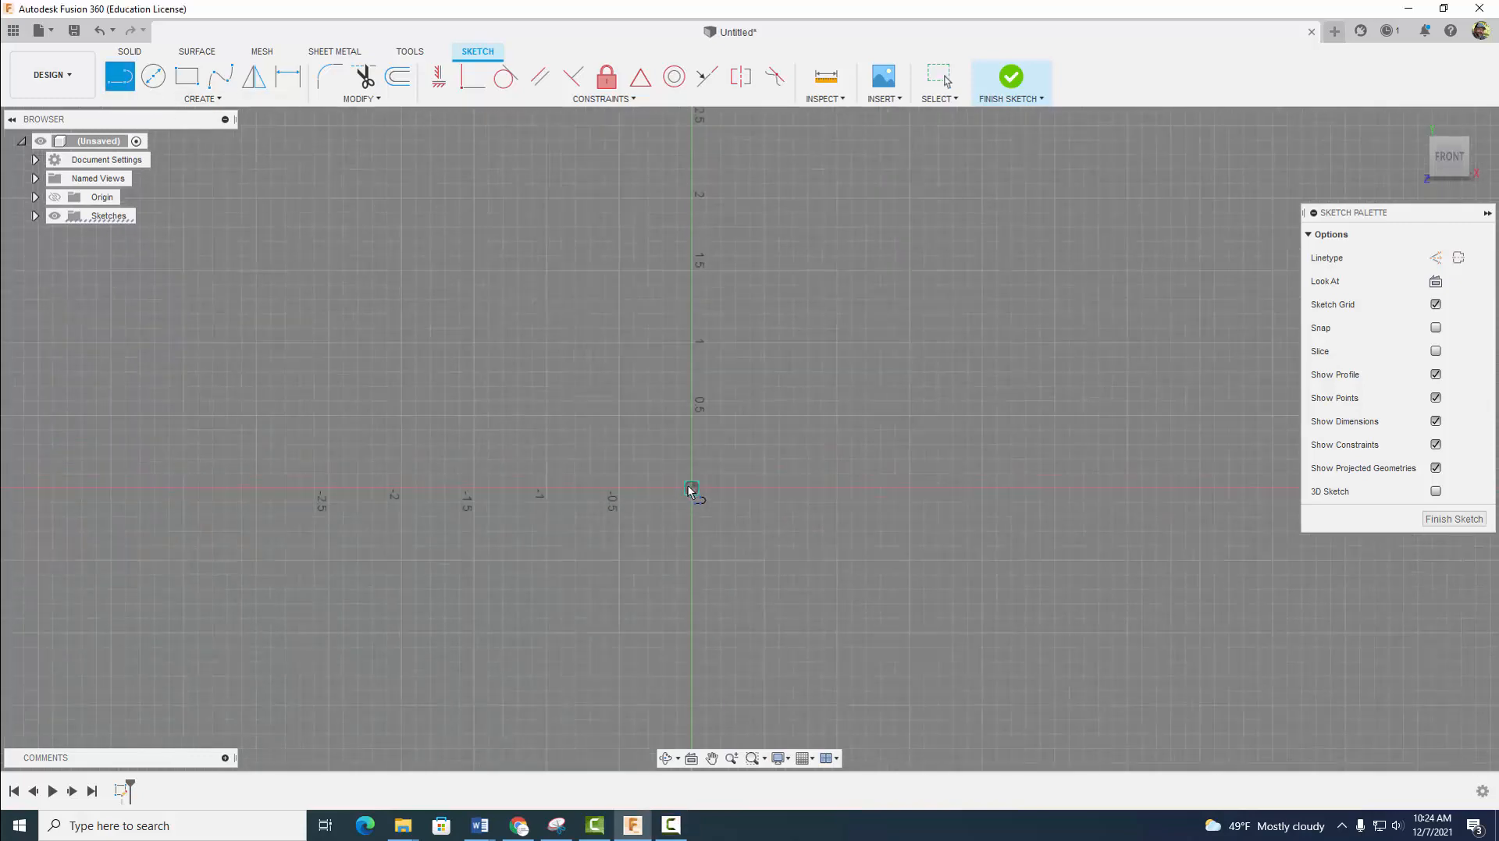
{"action": "left_click", "coordinate": [692, 490]}
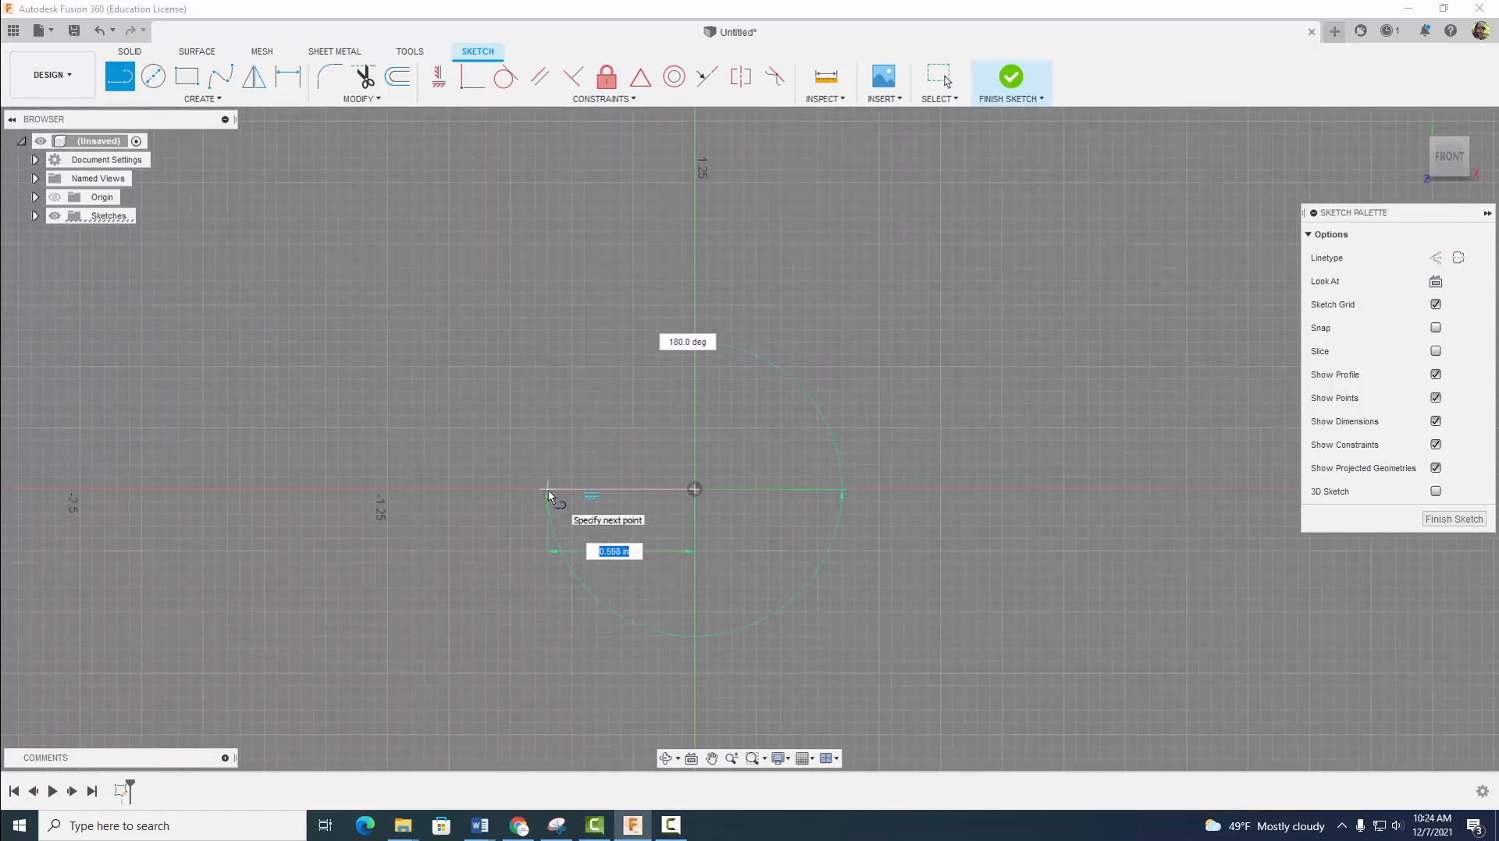
{"action": "key", "text": "BackSpace"}
{"action": "type", "text": ".45"}
{"action": "key", "text": "Return"}
{"action": "key", "text": "Escape"}
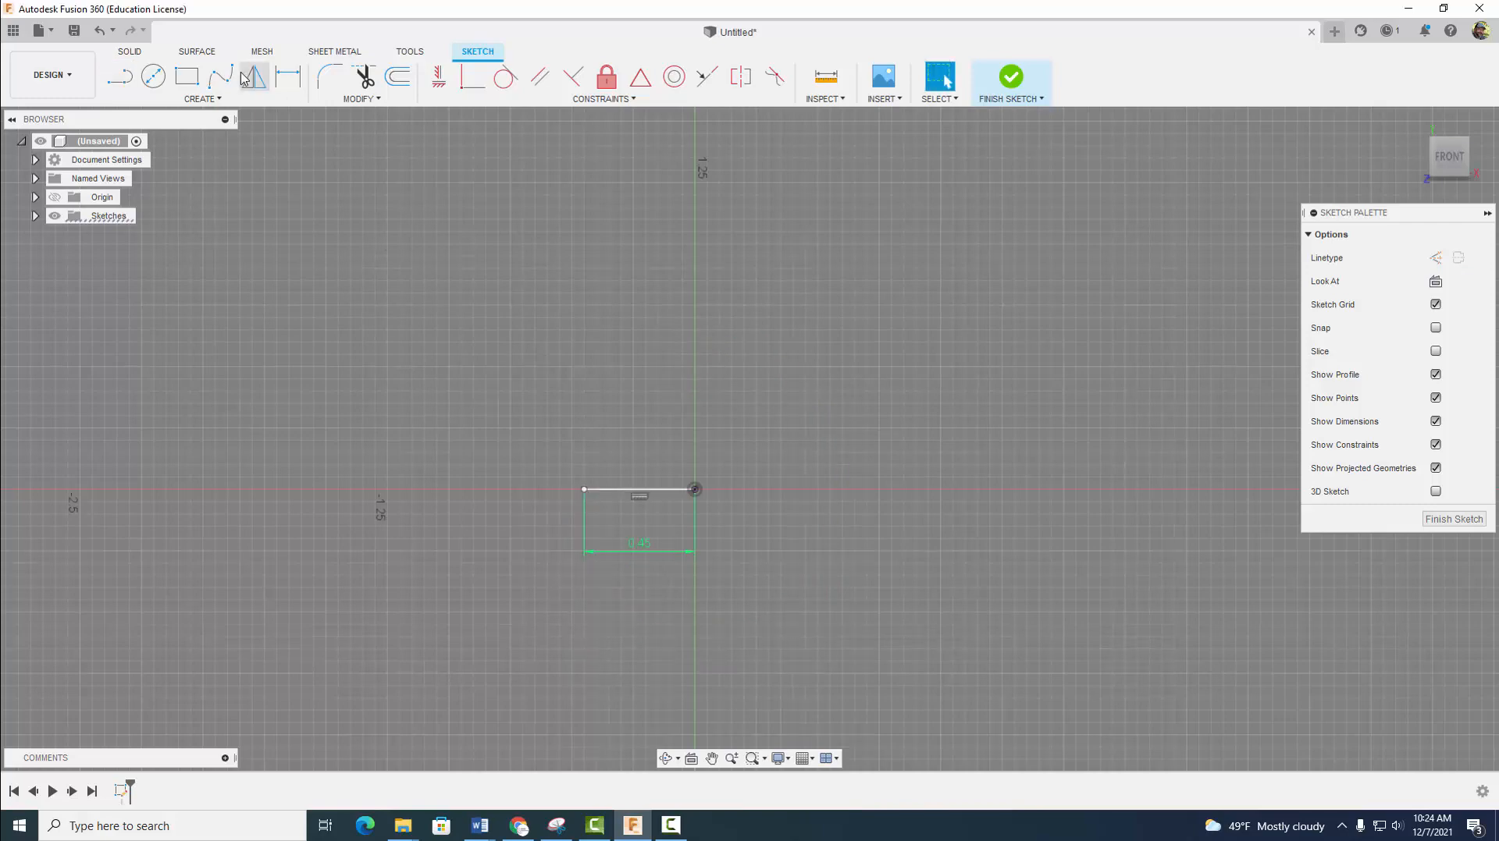
- Draw a line slanting up and slightly outward from the base line's left end, with a vertical height of 0.5 in
{"action": "left_click", "coordinate": [120, 75]}
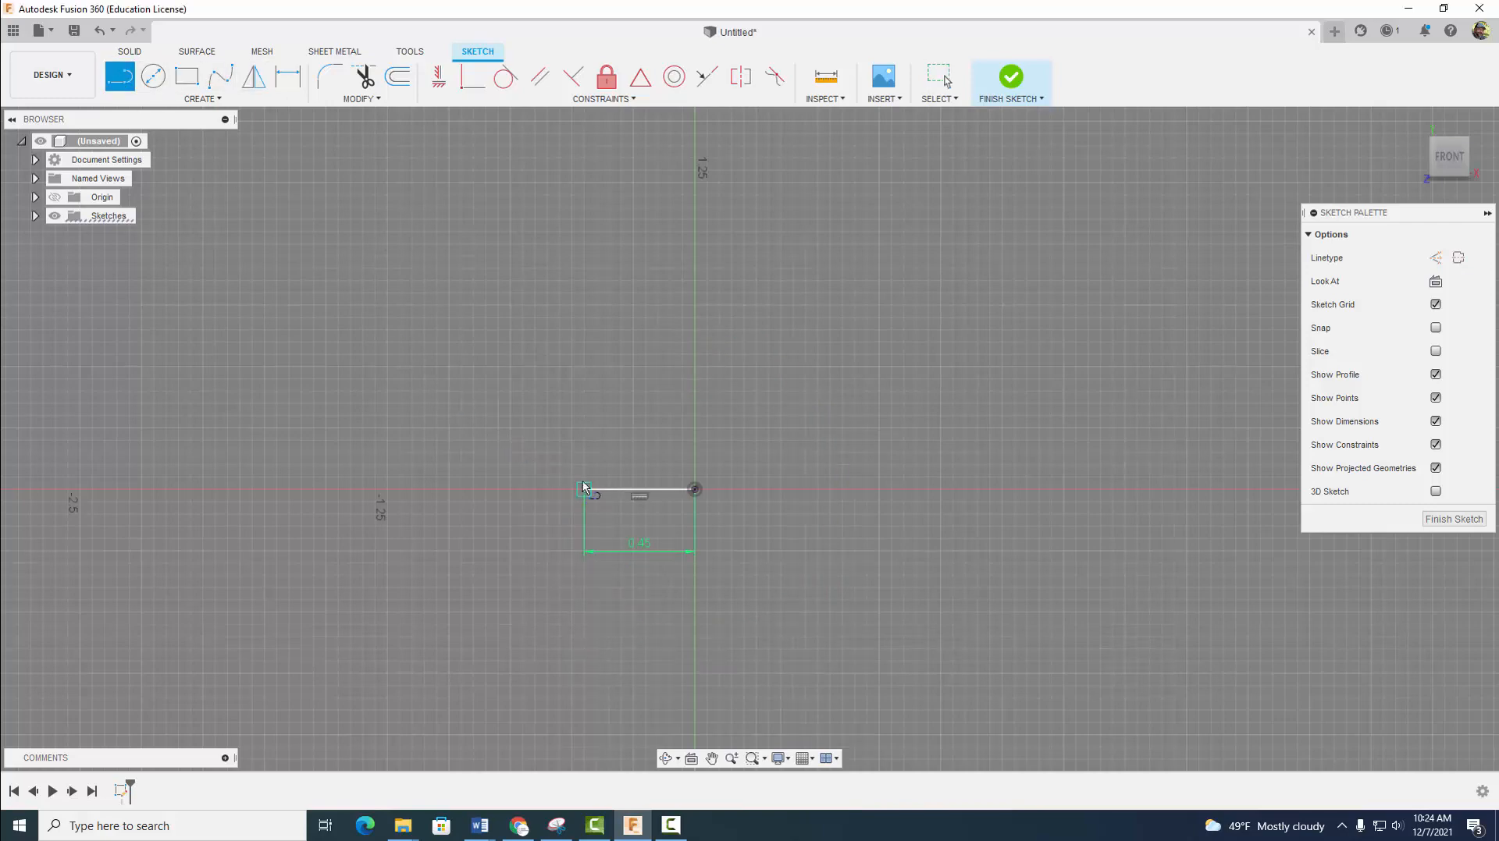
{"action": "left_click", "coordinate": [584, 489]}
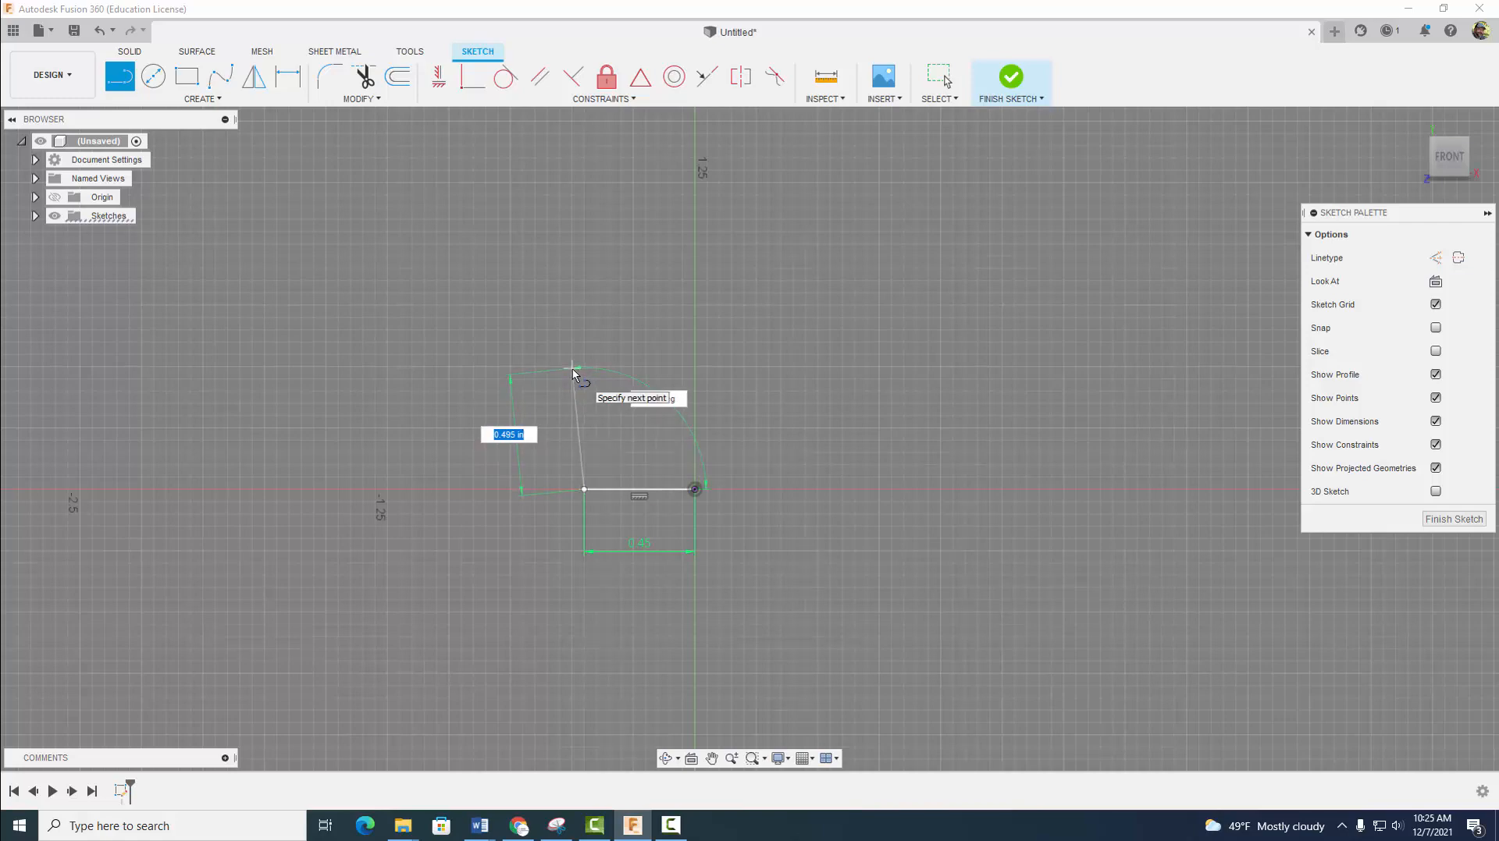
{"action": "left_click", "coordinate": [572, 372]}
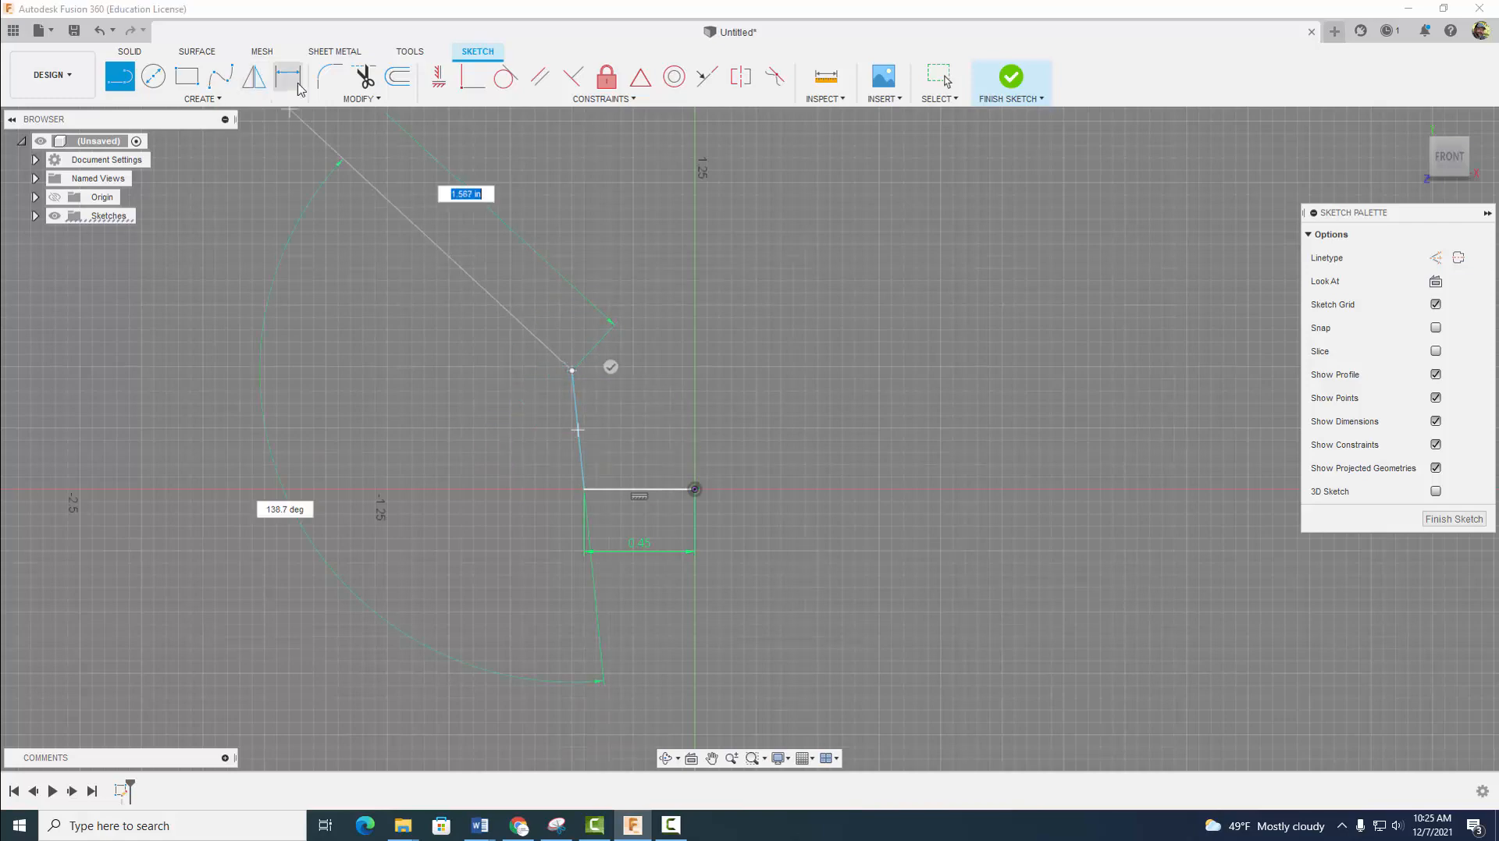
{"action": "key", "text": "d"}
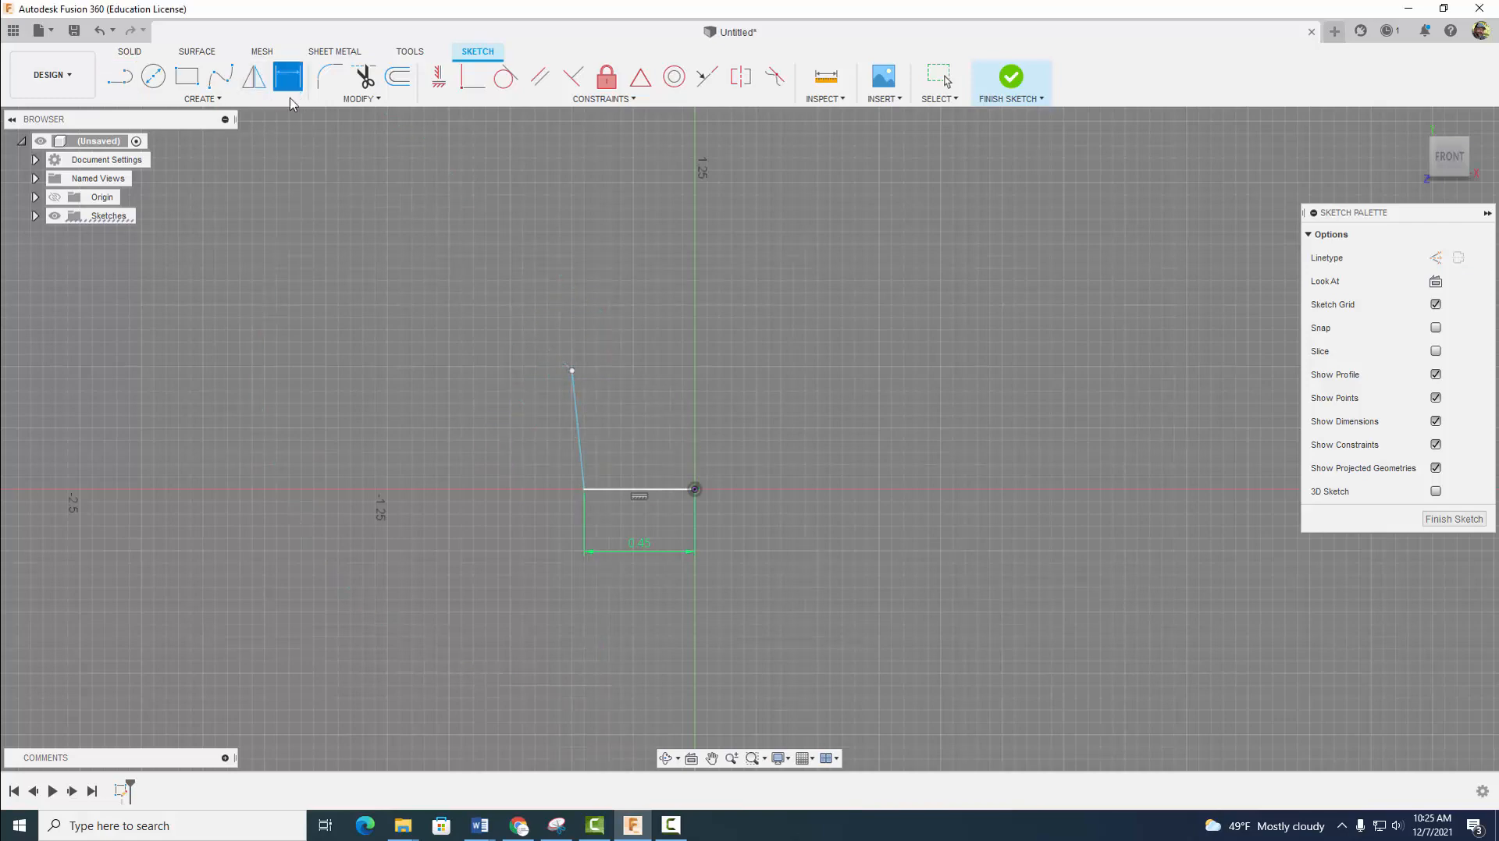
{"action": "left_click", "coordinate": [576, 423]}
{"action": "left_click", "coordinate": [521, 410]}
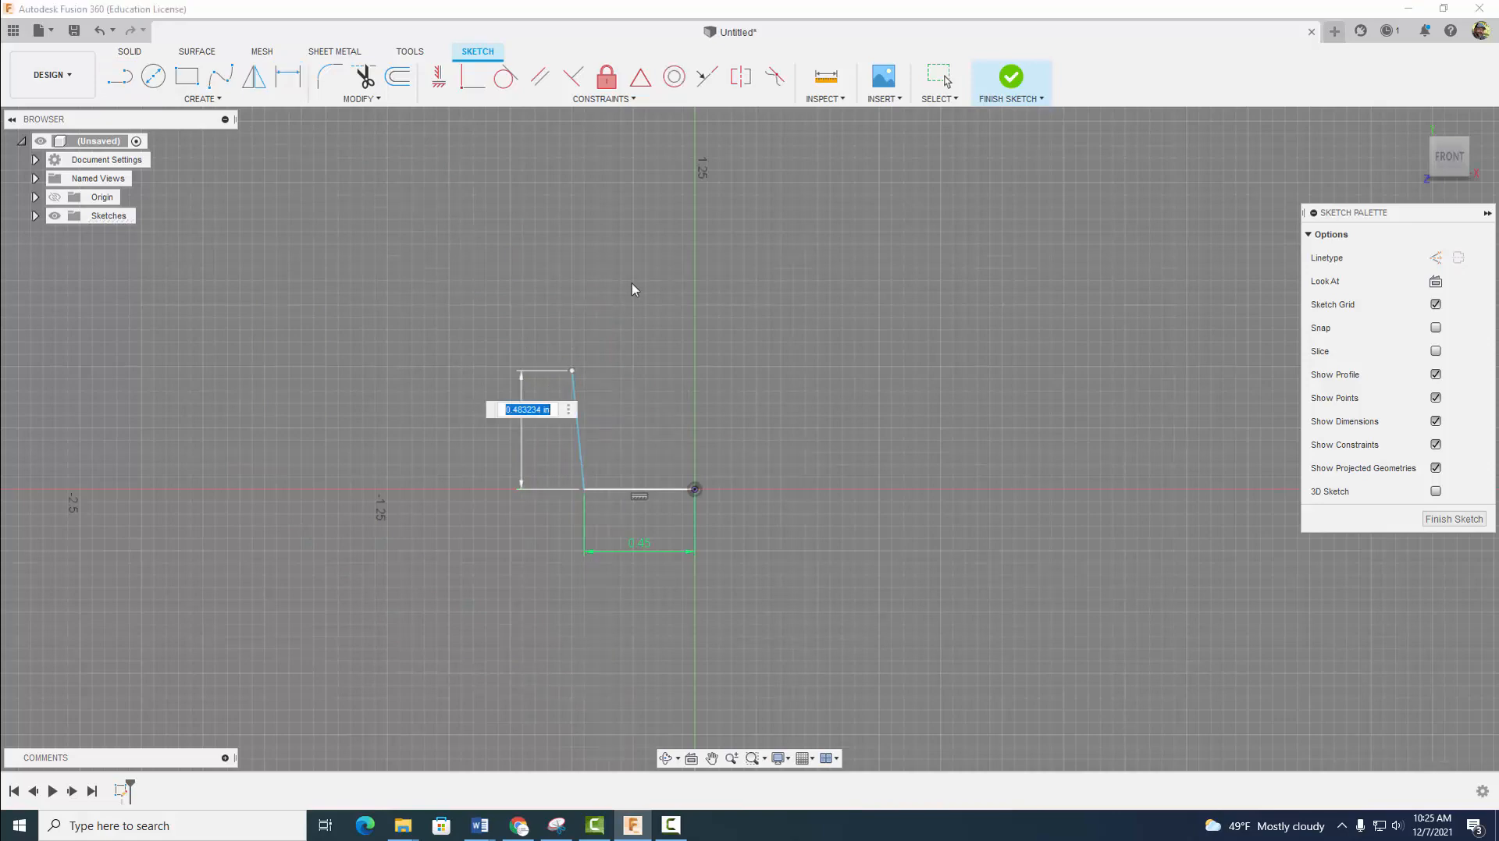
{"action": "type", "text": ".5"}
{"action": "key", "text": "Return"}
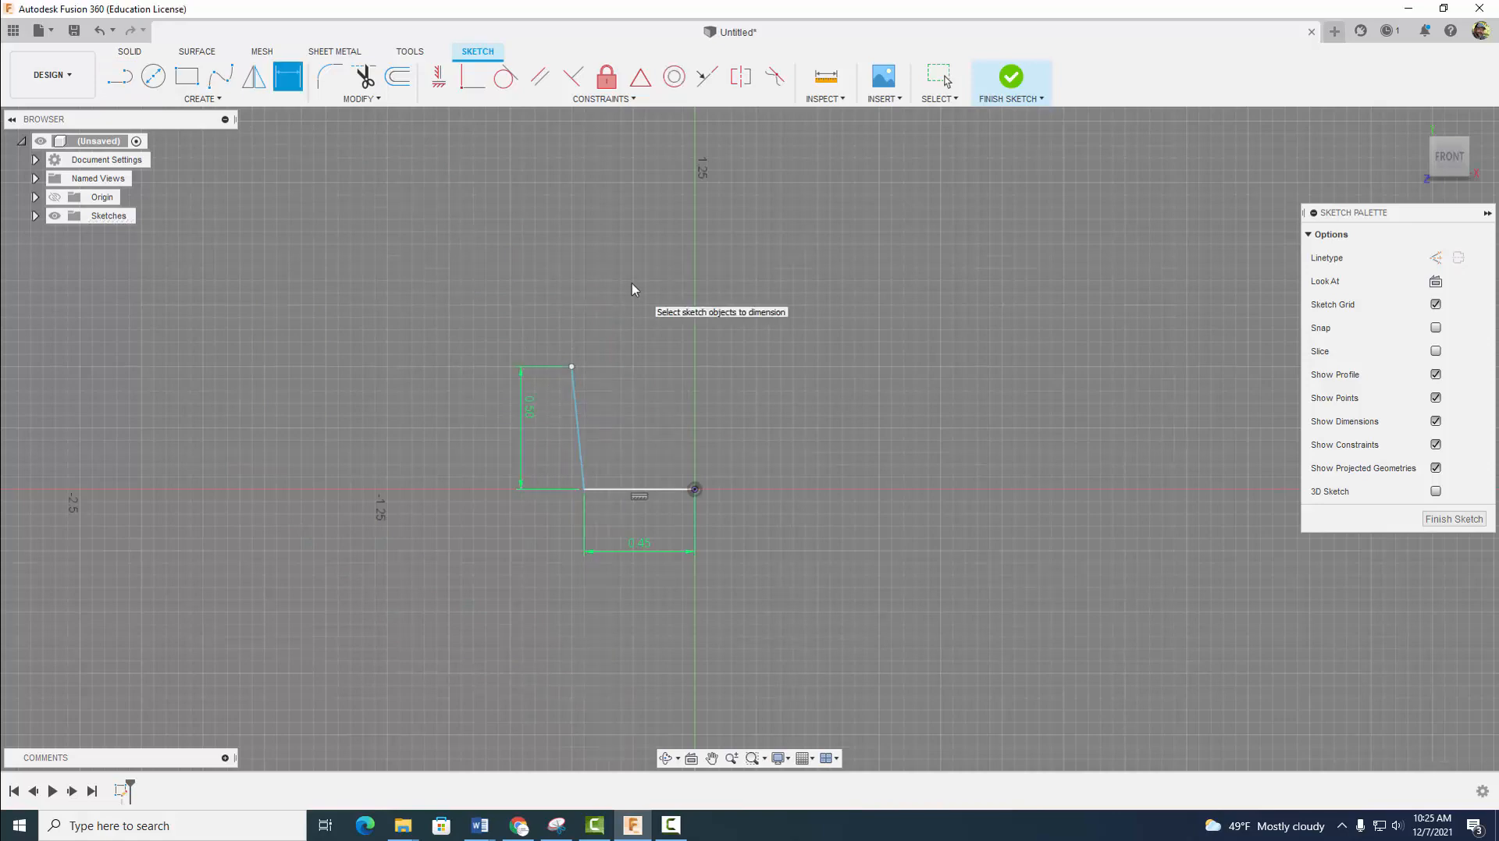
- Dimension the horizontal offset between the slanted line's two endpoints as 0.03 in
{"action": "left_click", "coordinate": [571, 366]}
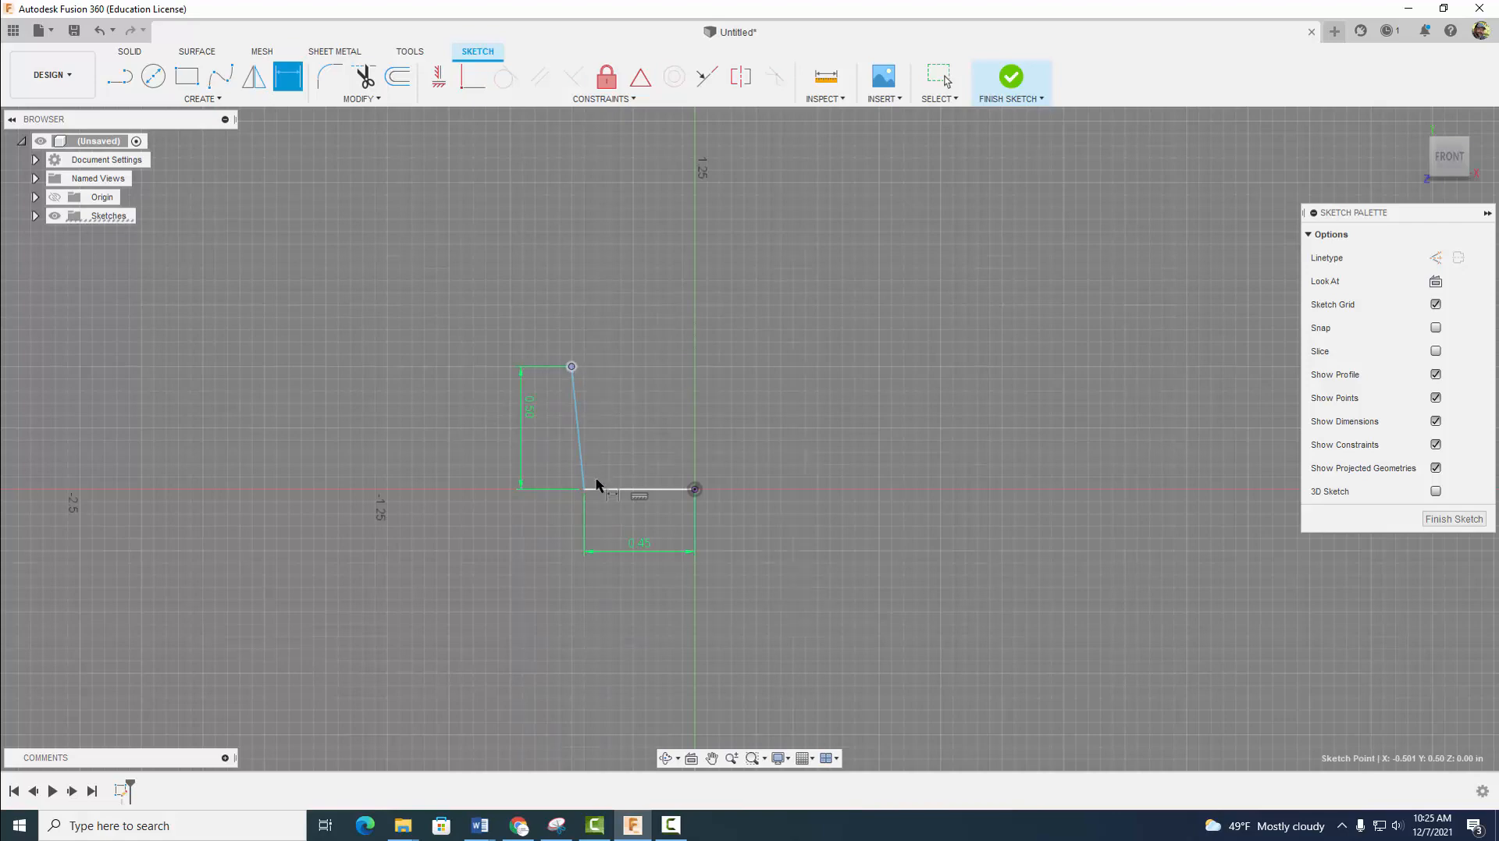
{"action": "left_click", "coordinate": [584, 489]}
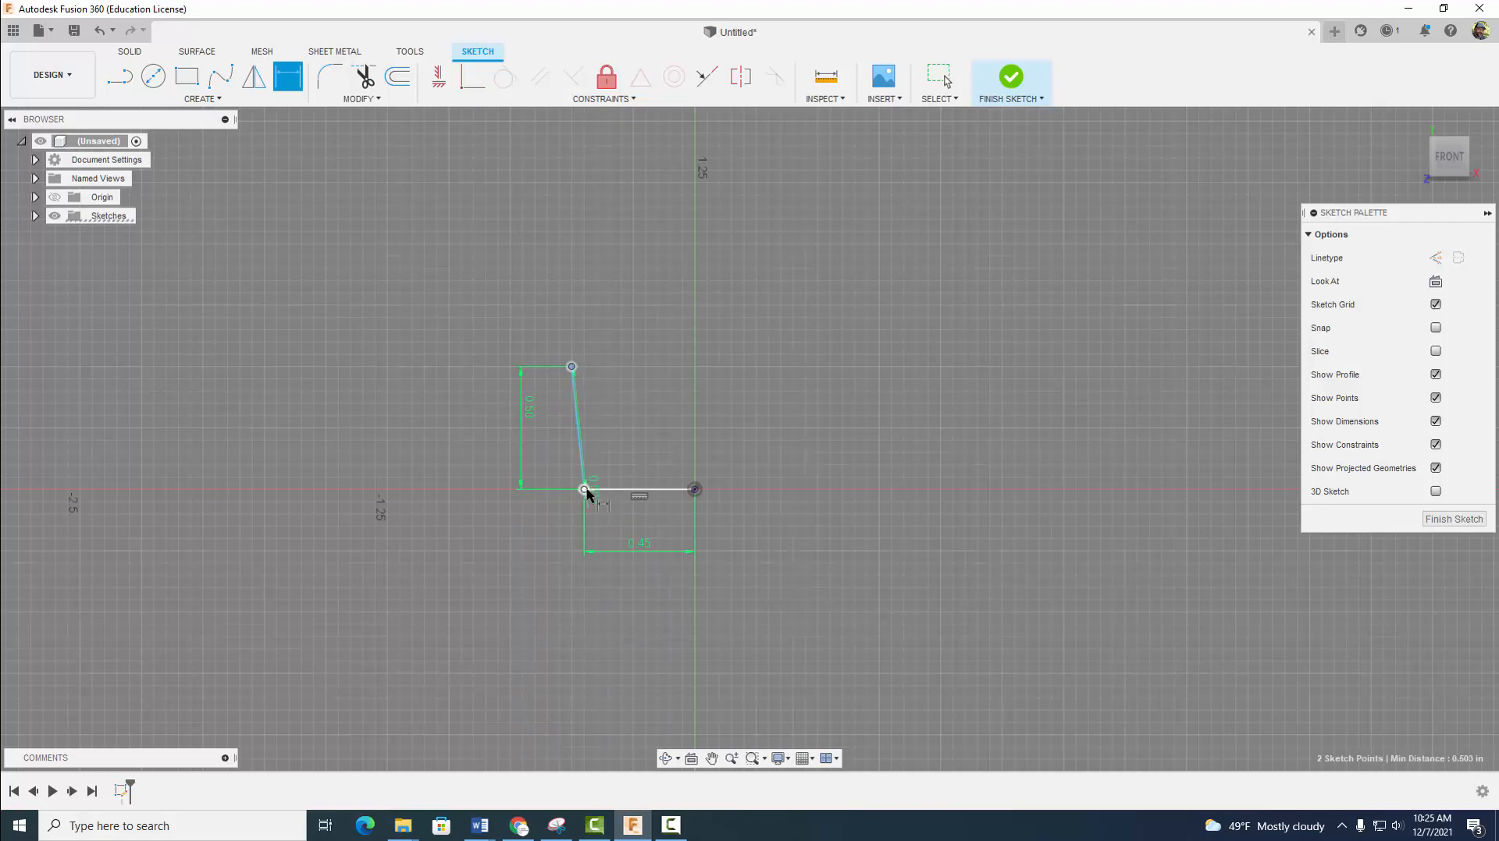
{"action": "left_click", "coordinate": [571, 620]}
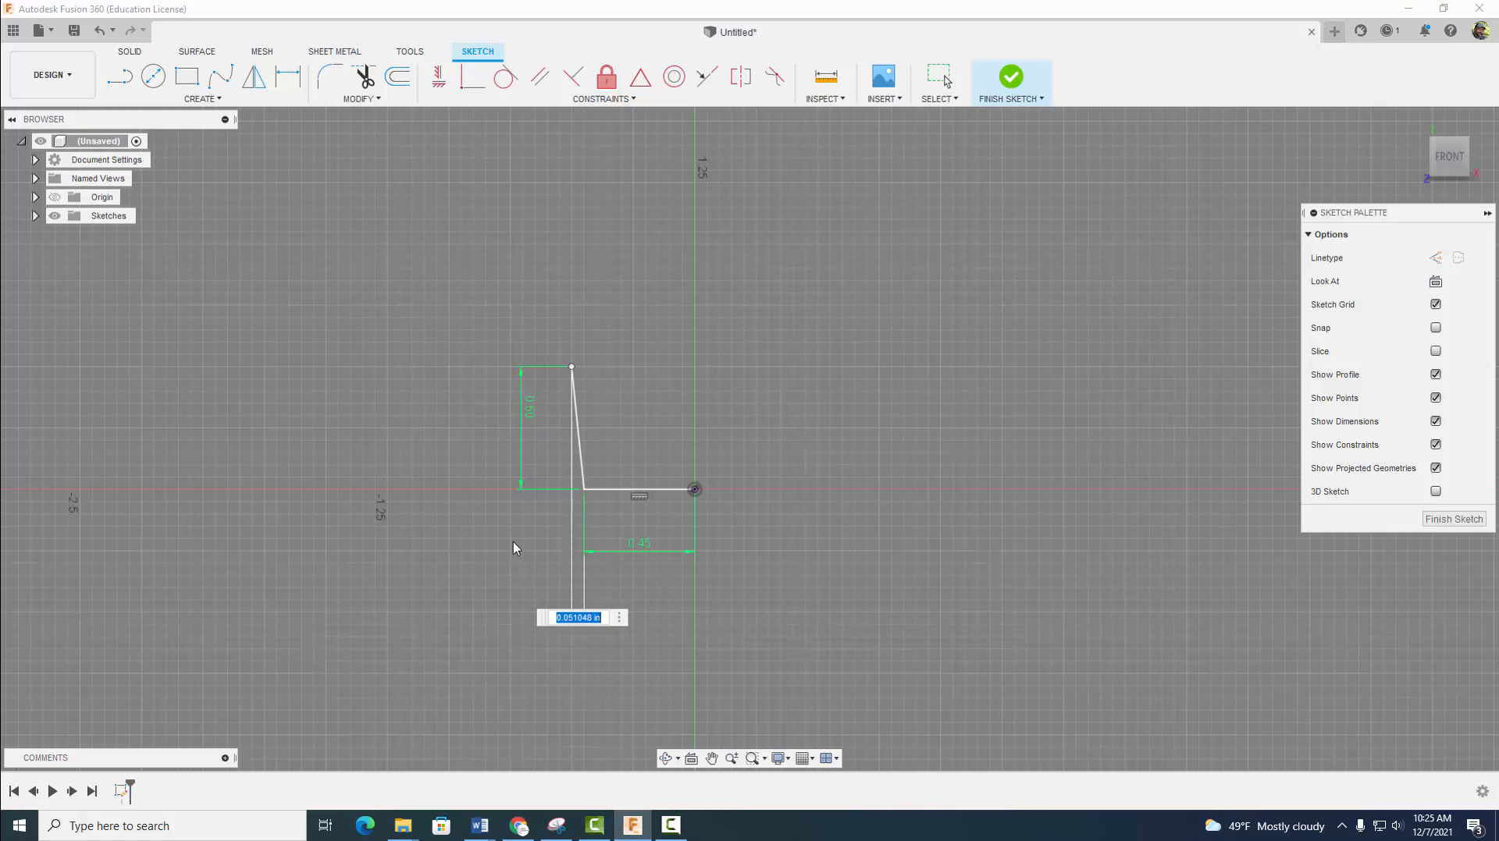
{"action": "type", "text": "0.03"}
{"action": "key", "text": "Return"}
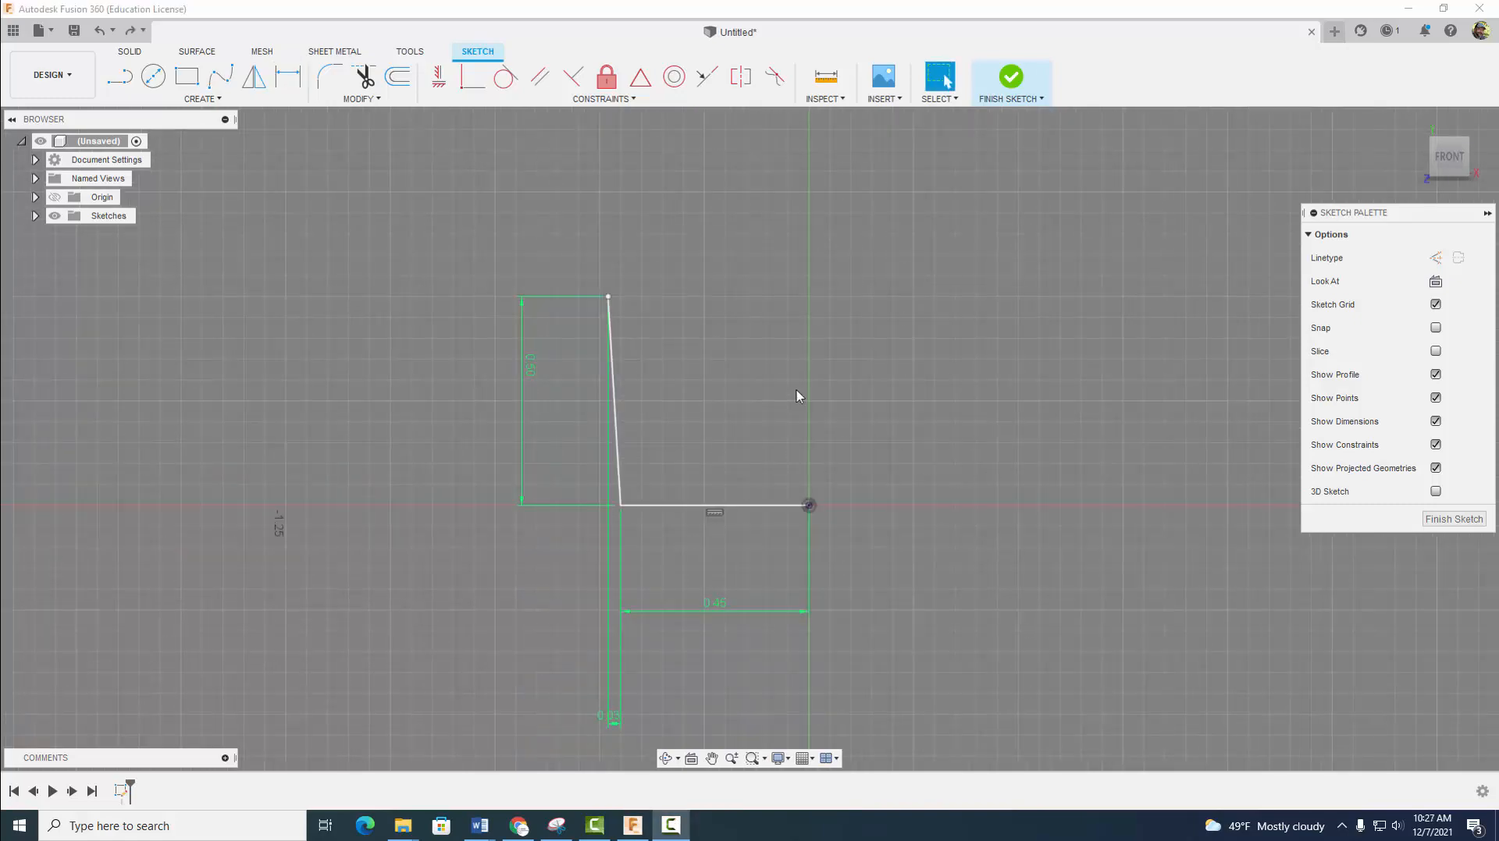
- Draw a short 0.05 in line outward to the left from the slanted line's upper end
{"action": "left_click", "coordinate": [119, 76]}
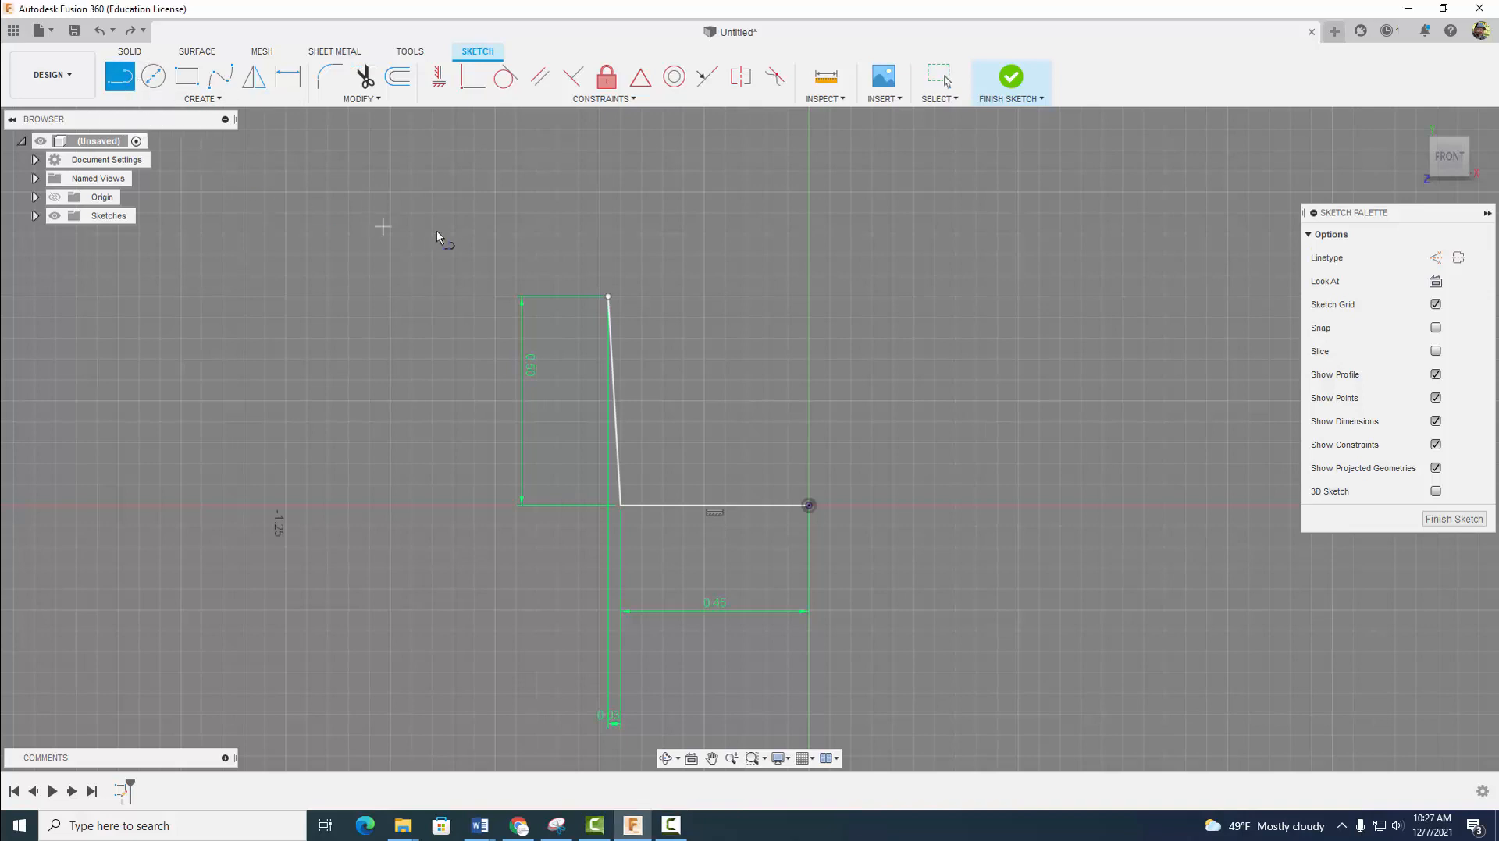
{"action": "left_click", "coordinate": [608, 296]}
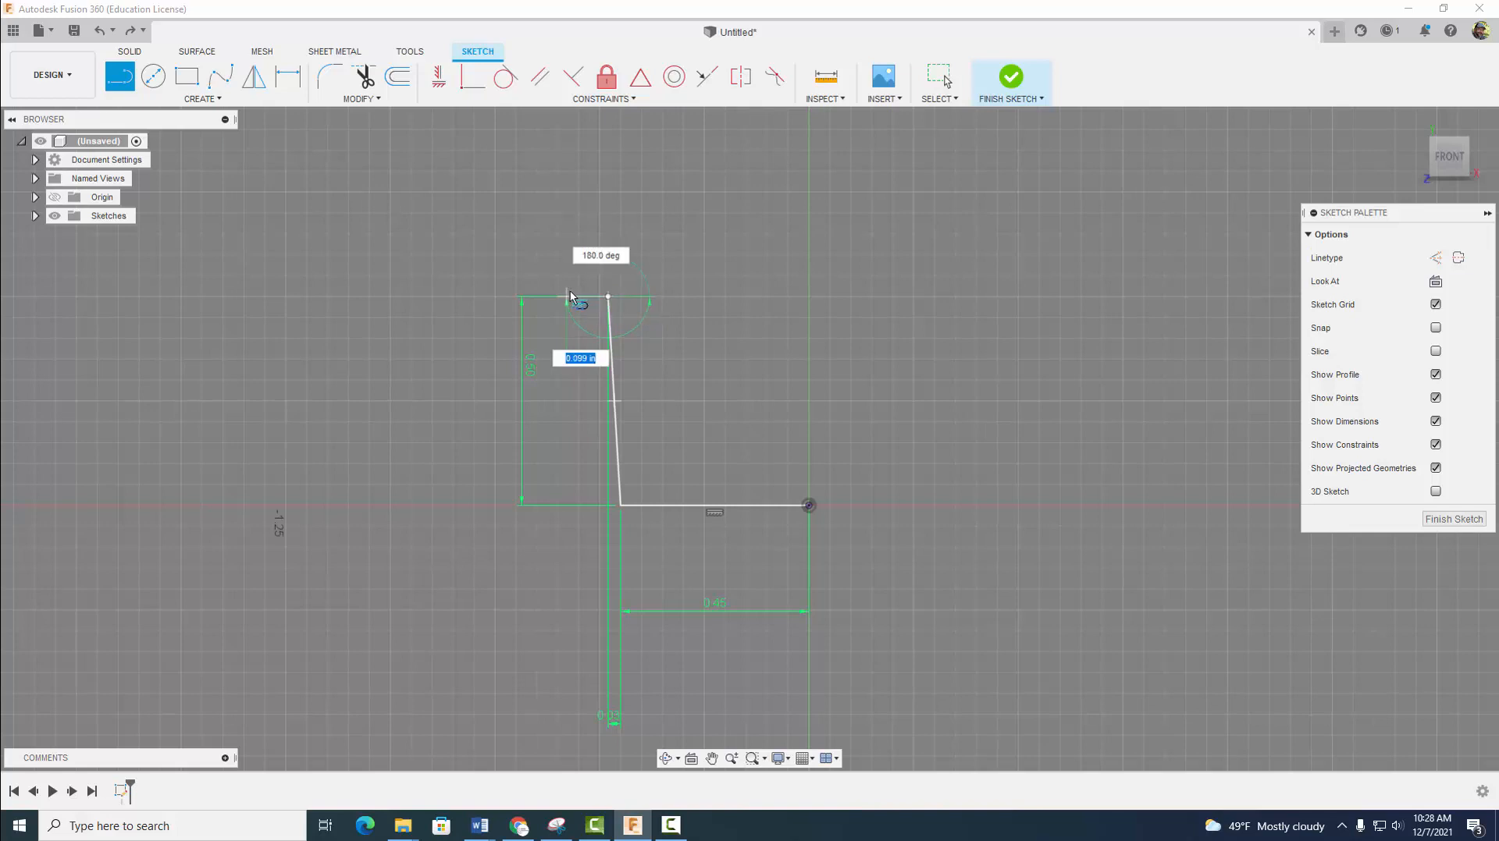
{"action": "key", "text": "BackSpace"}
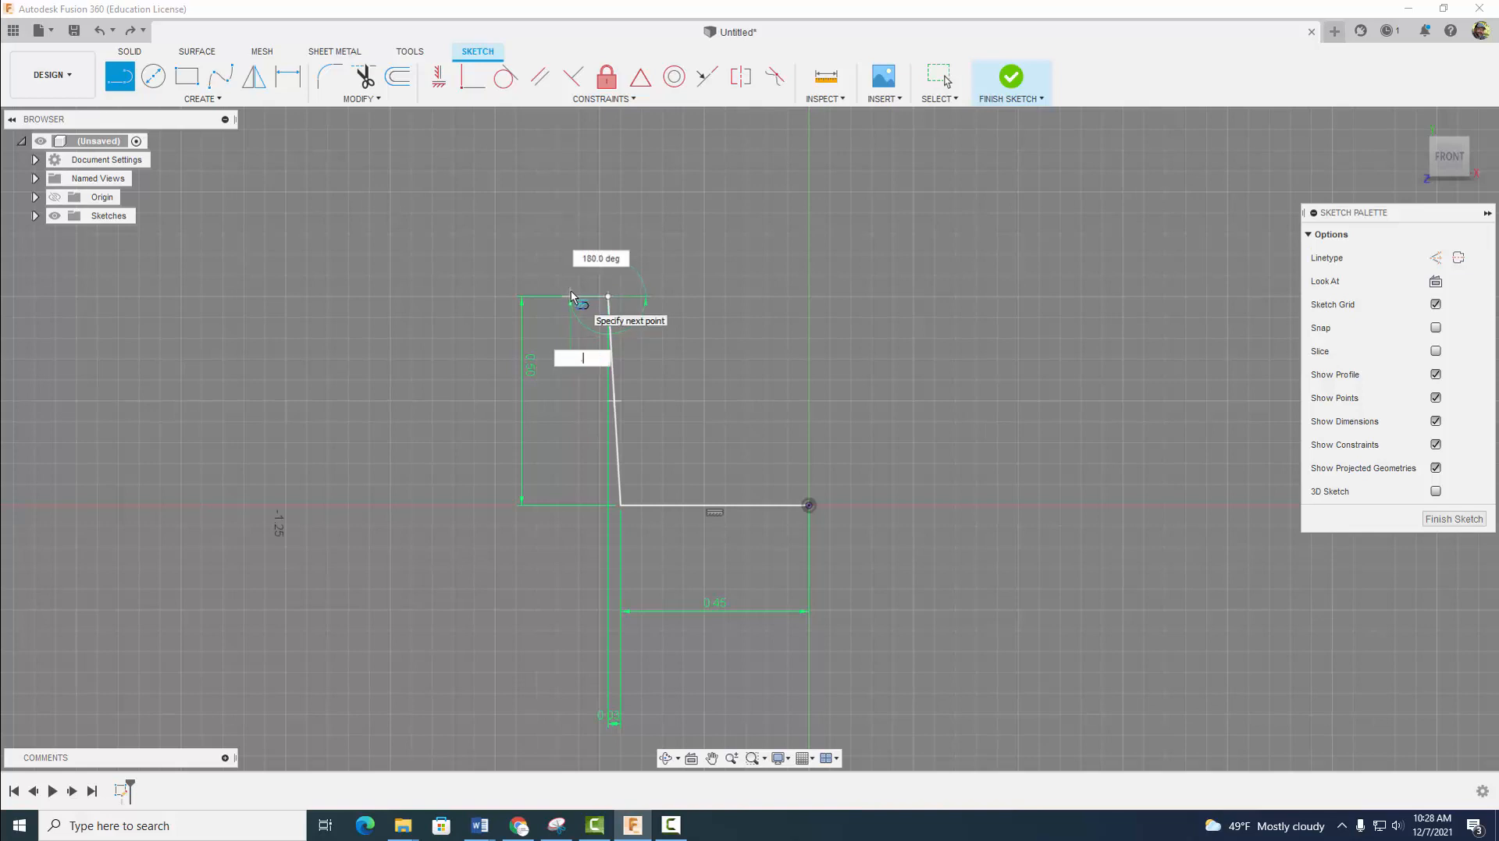
{"action": "type", "text": ".05"}
{"action": "key", "text": "Return"}
{"action": "key", "text": "Escape"}
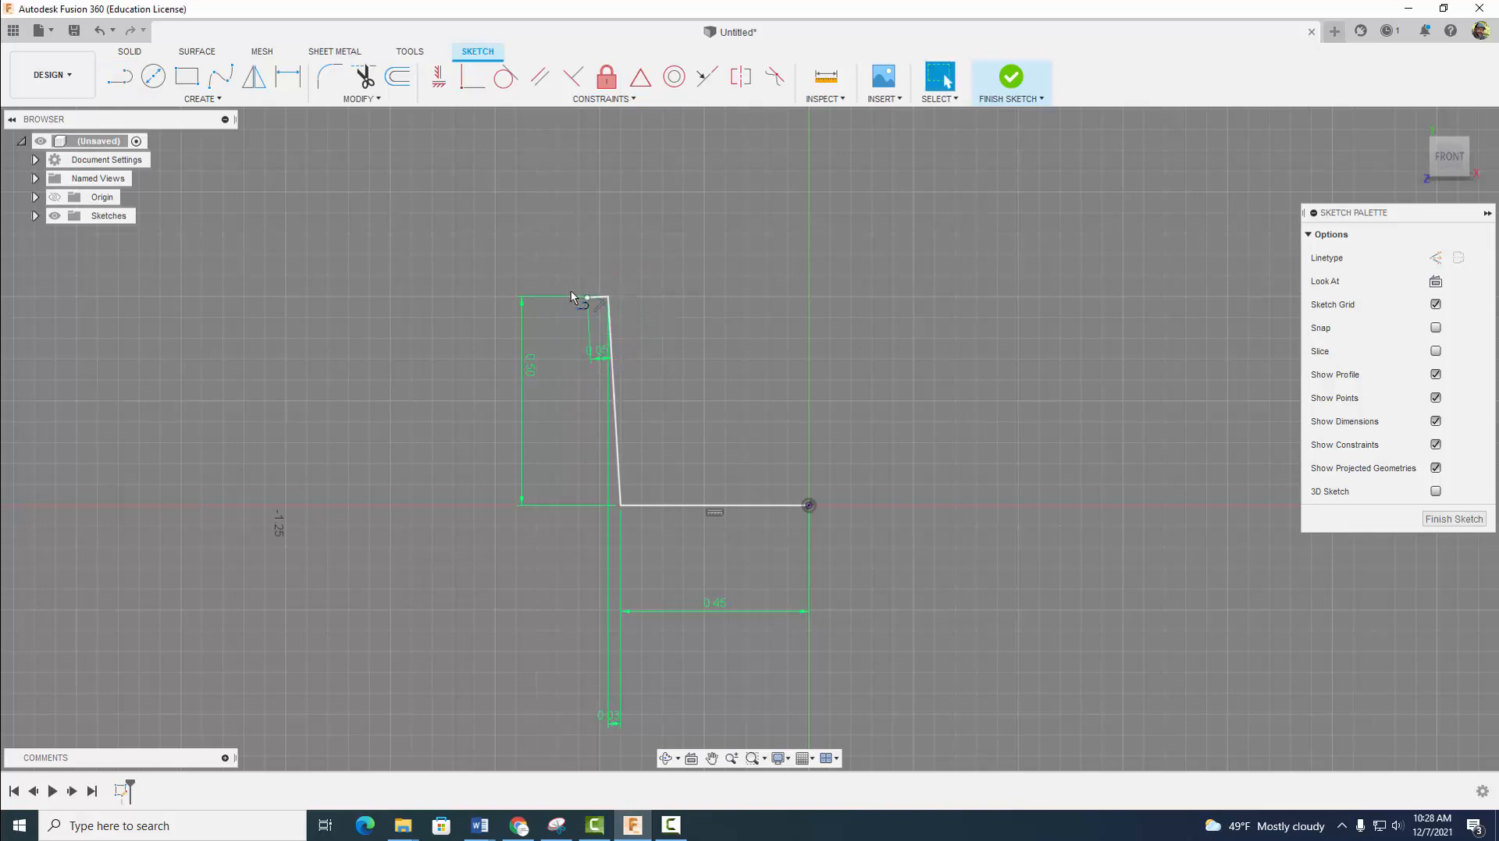
- Constrain the short upper line parallel to the horizontal base line
{"action": "scroll", "coordinate": [625, 315], "scroll_direction": "up", "scroll_amount": 5}
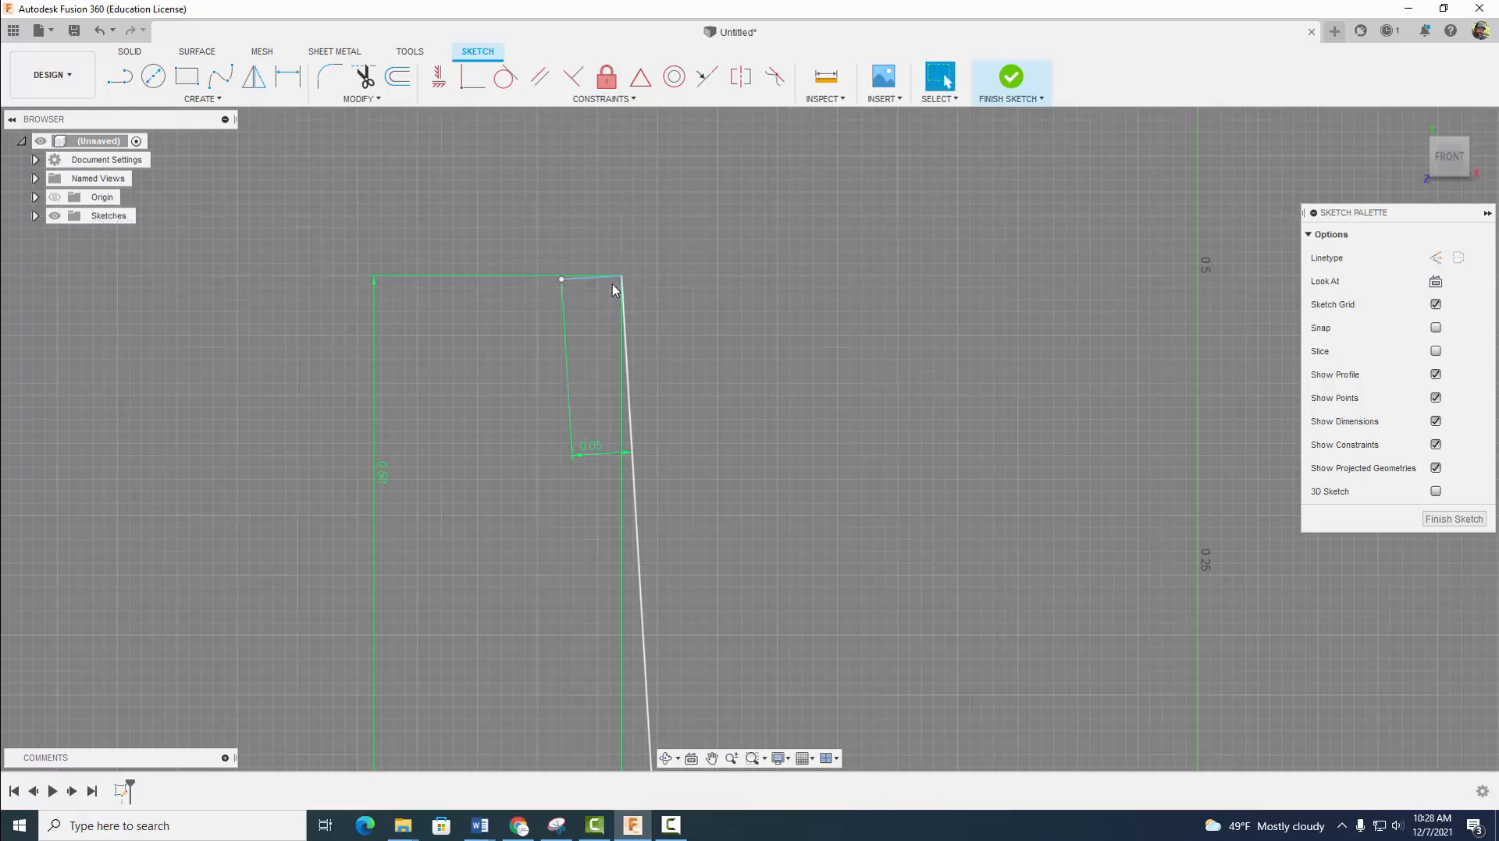
{"action": "scroll", "coordinate": [696, 375], "scroll_direction": "down", "scroll_amount": 3}
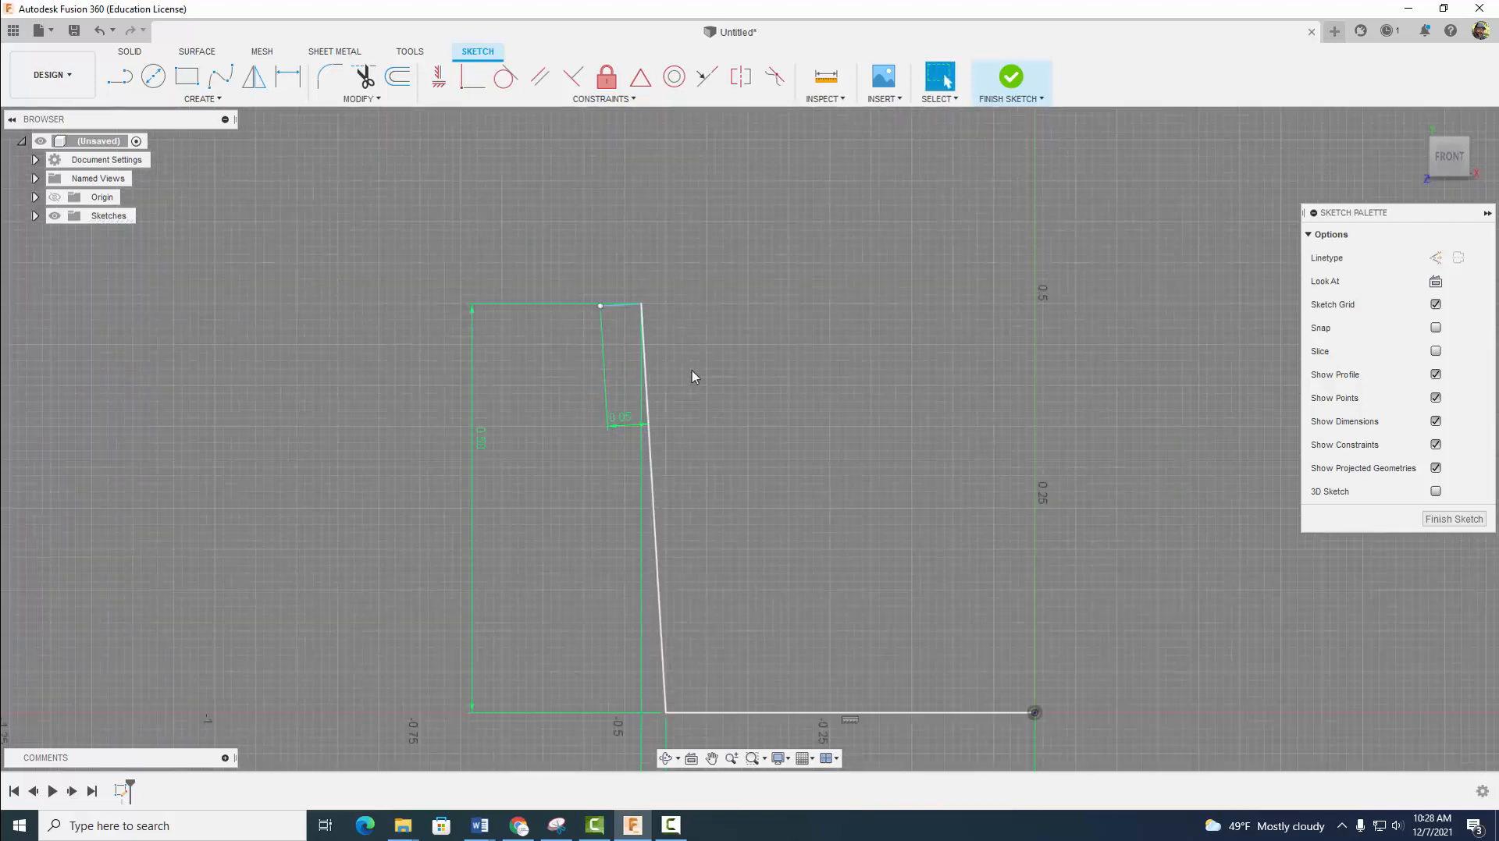
{"action": "left_click", "coordinate": [439, 76]}
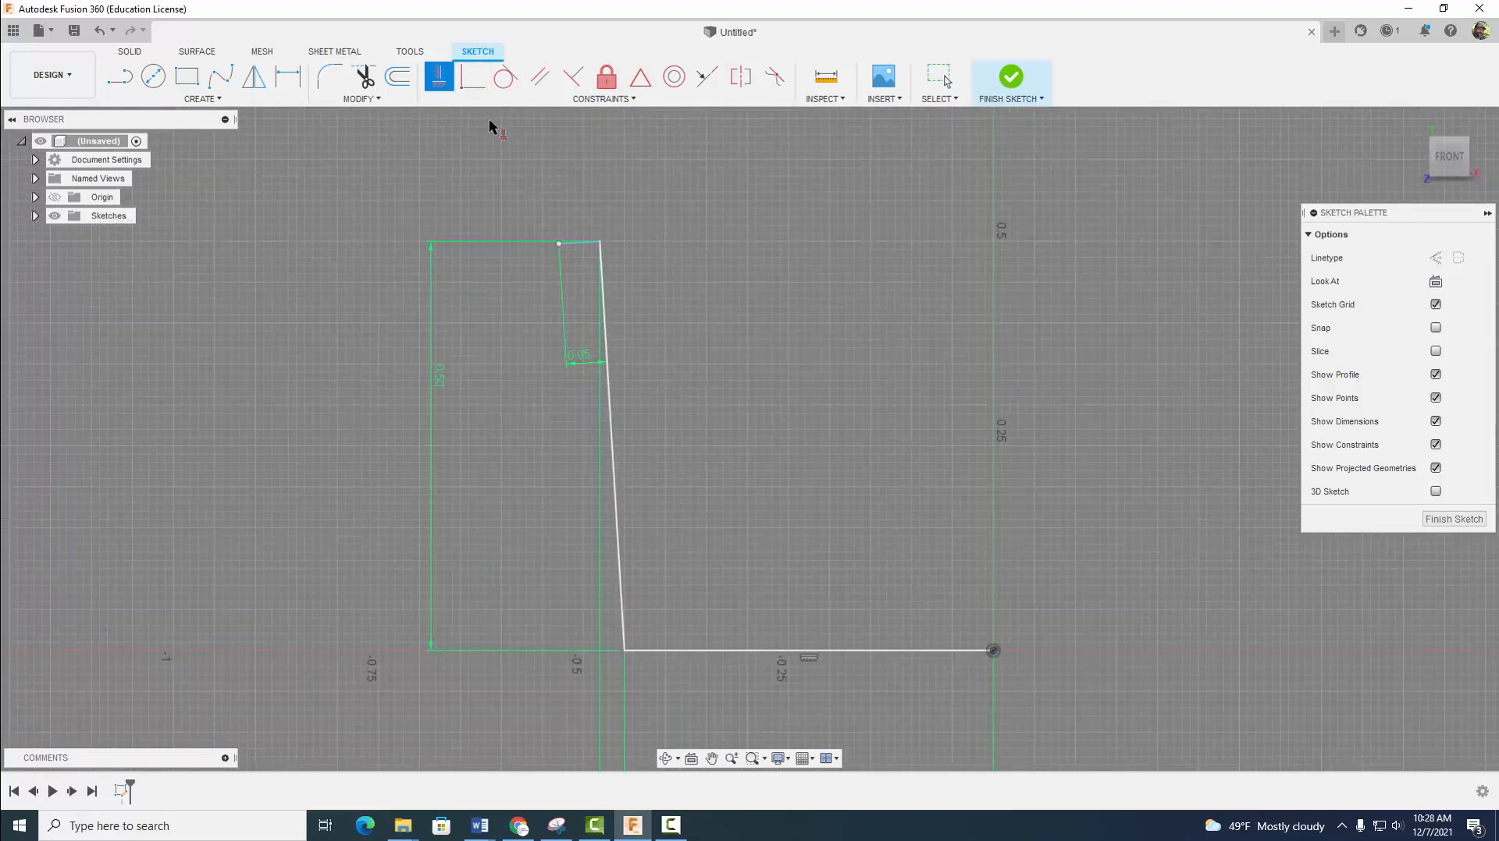
{"action": "left_click", "coordinate": [538, 82]}
{"action": "left_click", "coordinate": [578, 242]}
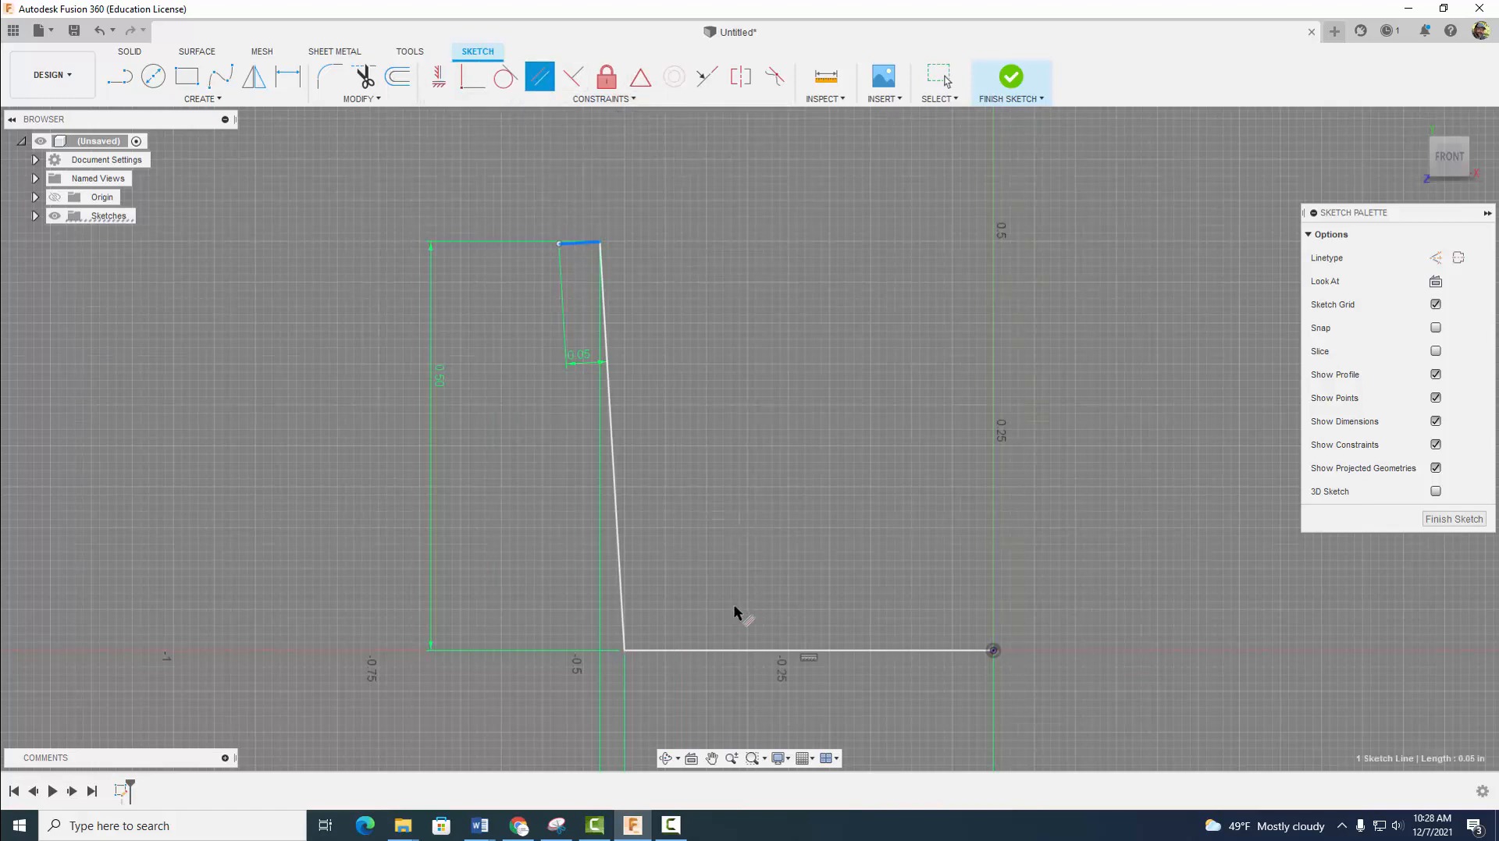
{"action": "left_click", "coordinate": [746, 651]}
- Draw a 3-point arc spanning about 2.06 in from the short line's outer end up toward the vertical axis, bulging outward
{"action": "scroll", "coordinate": [750, 417], "scroll_direction": "down", "scroll_amount": 4}
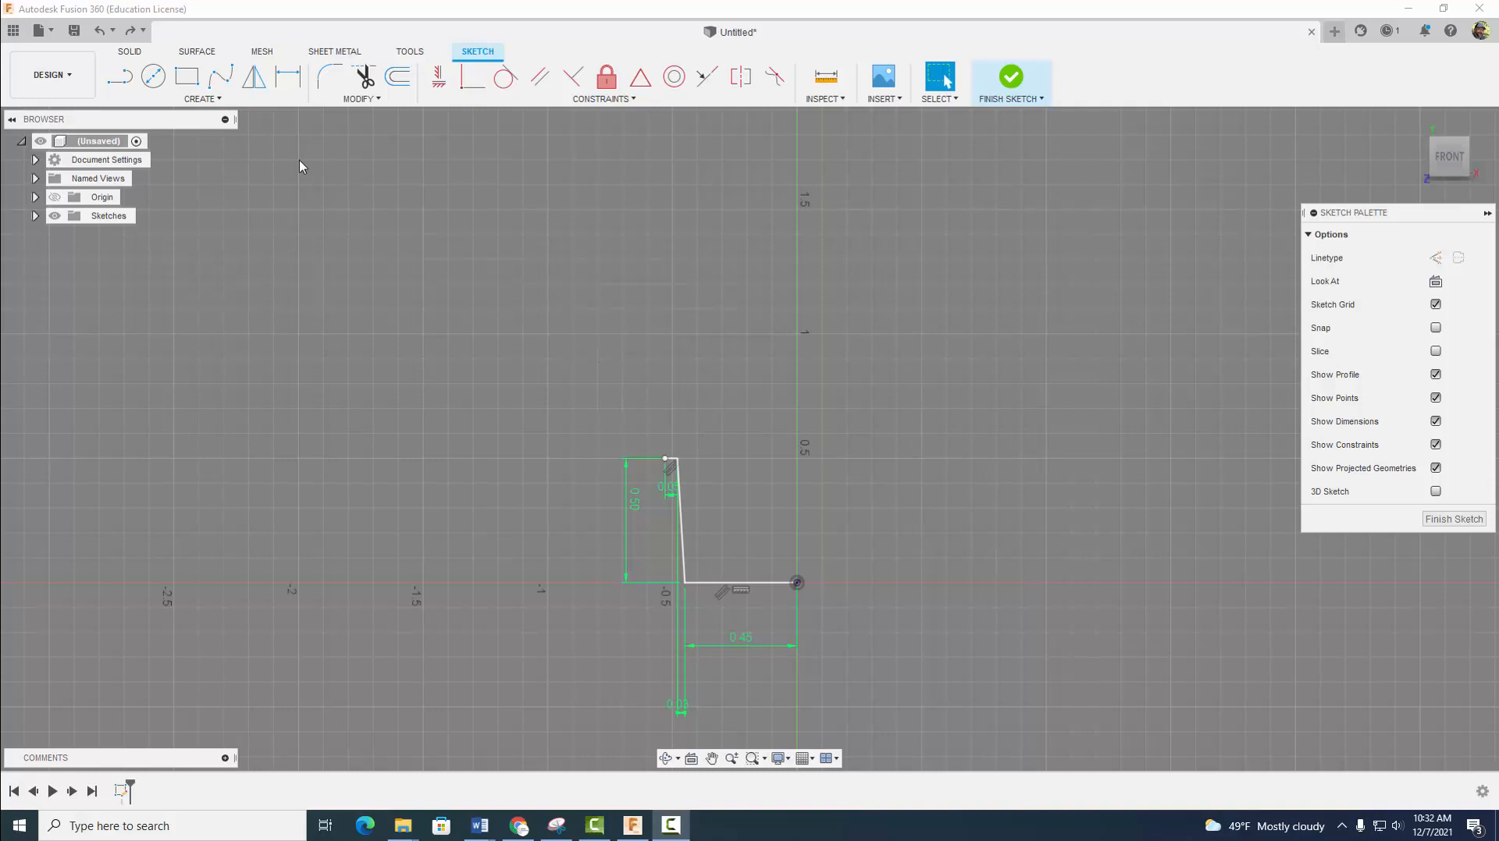
{"action": "left_click", "coordinate": [197, 100]}
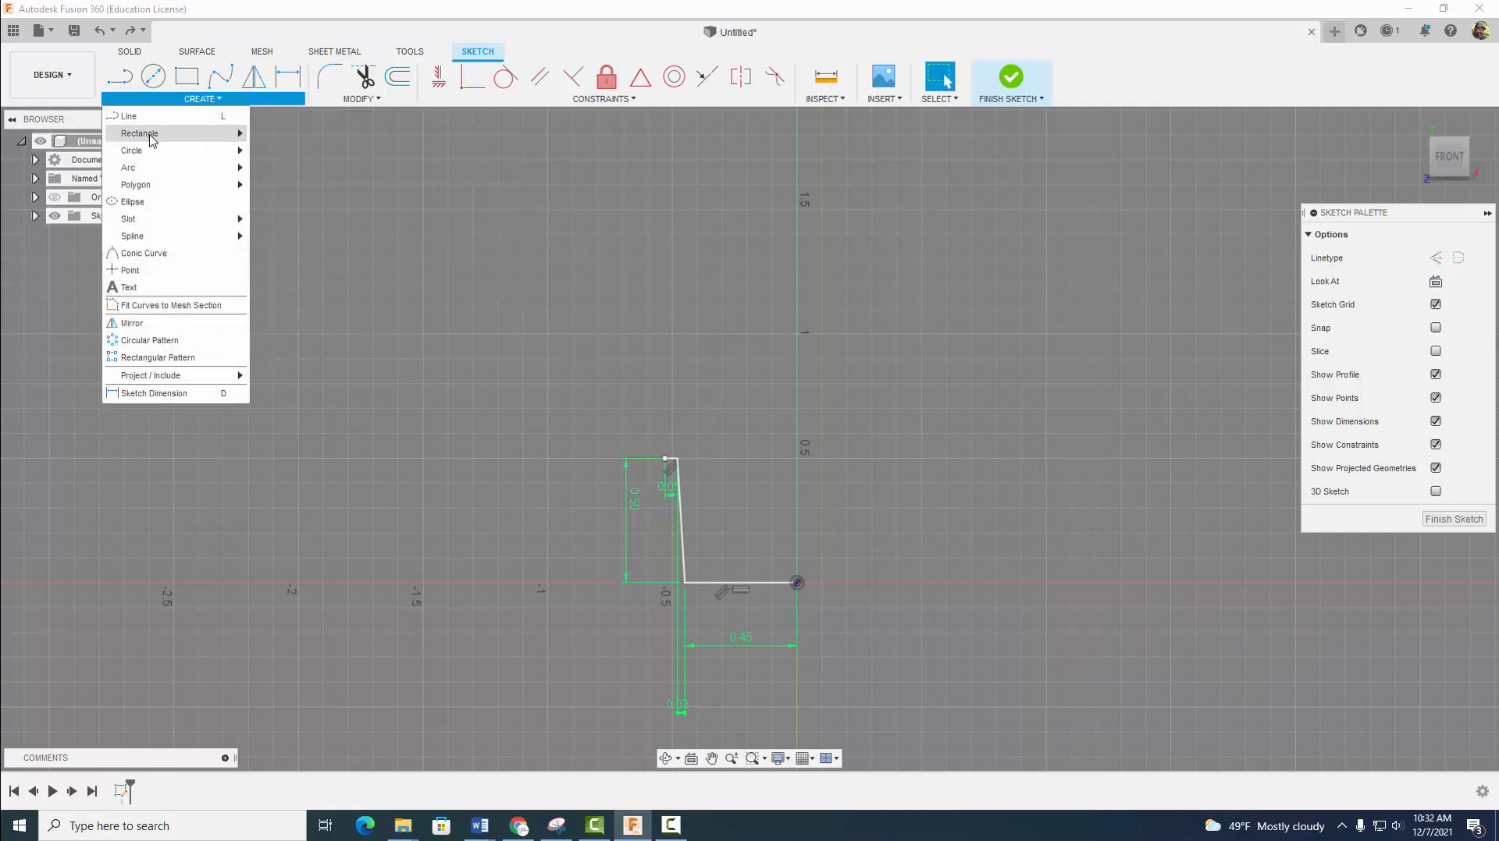
{"action": "mouse_move", "coordinate": [141, 170]}
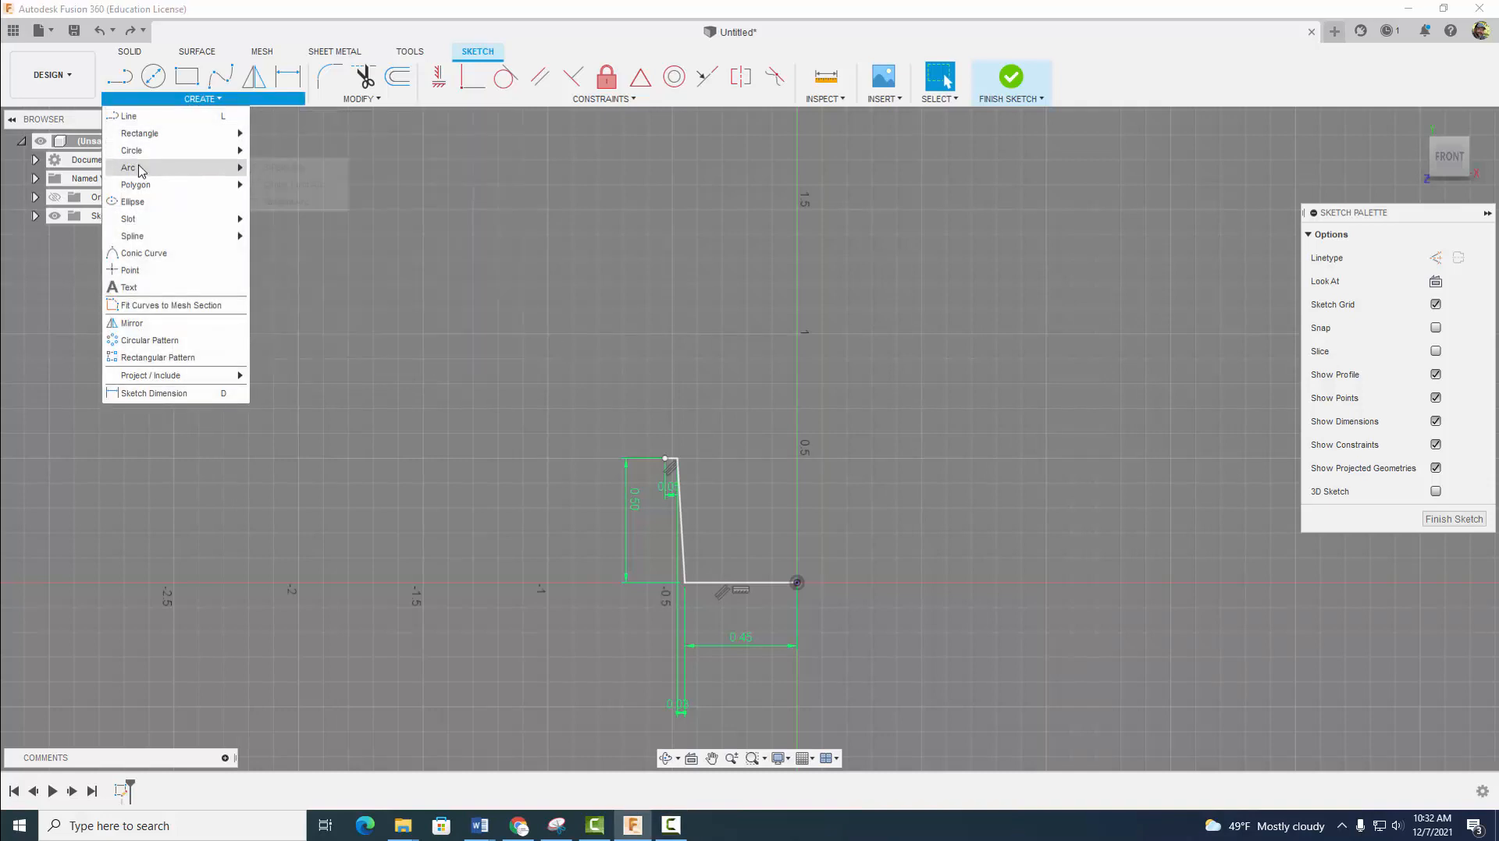
{"action": "left_click", "coordinate": [267, 167]}
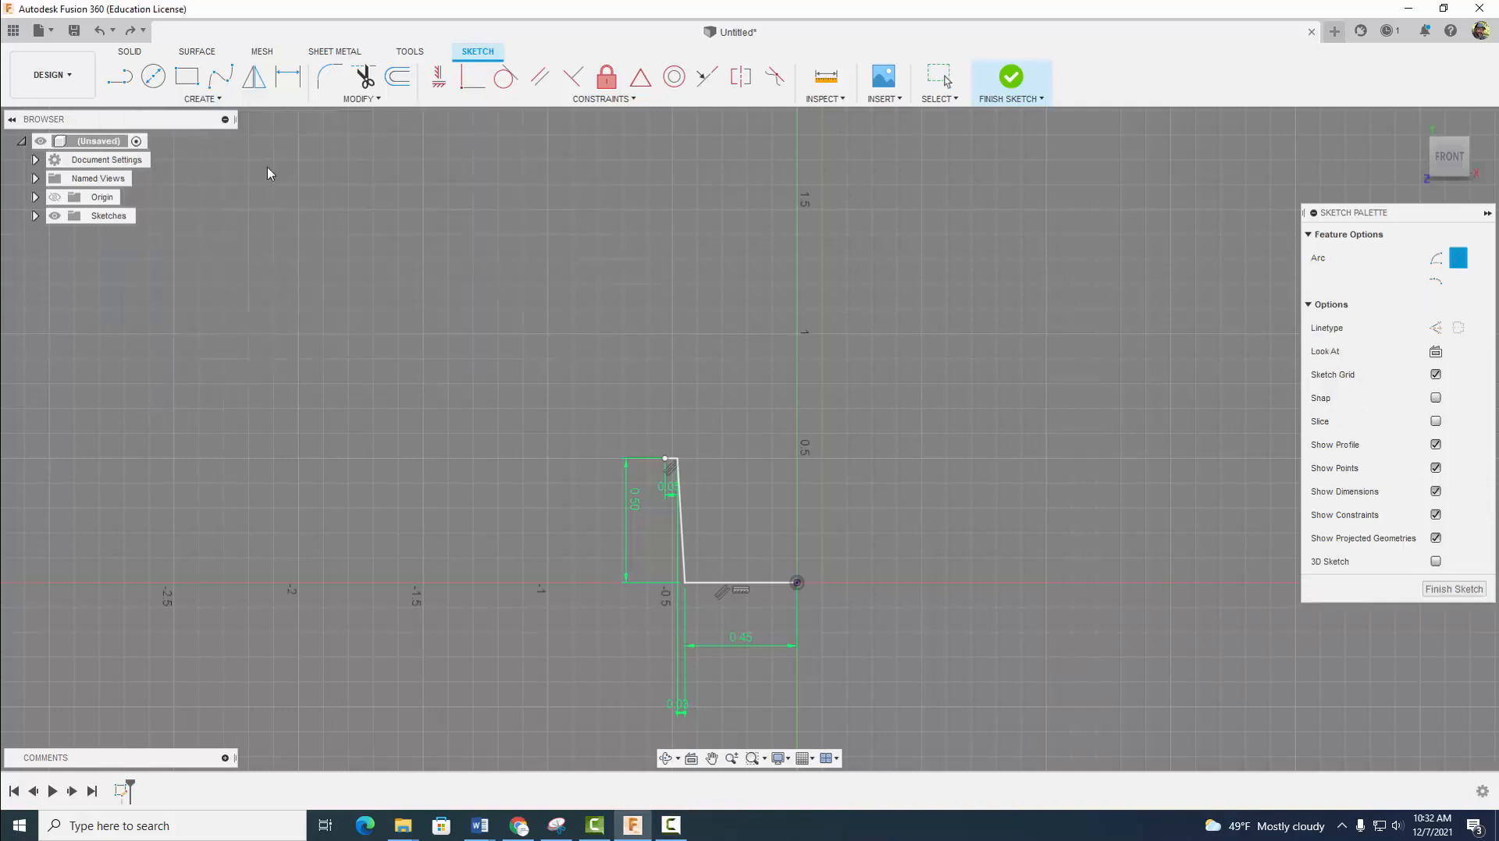
{"action": "left_click", "coordinate": [665, 459]}
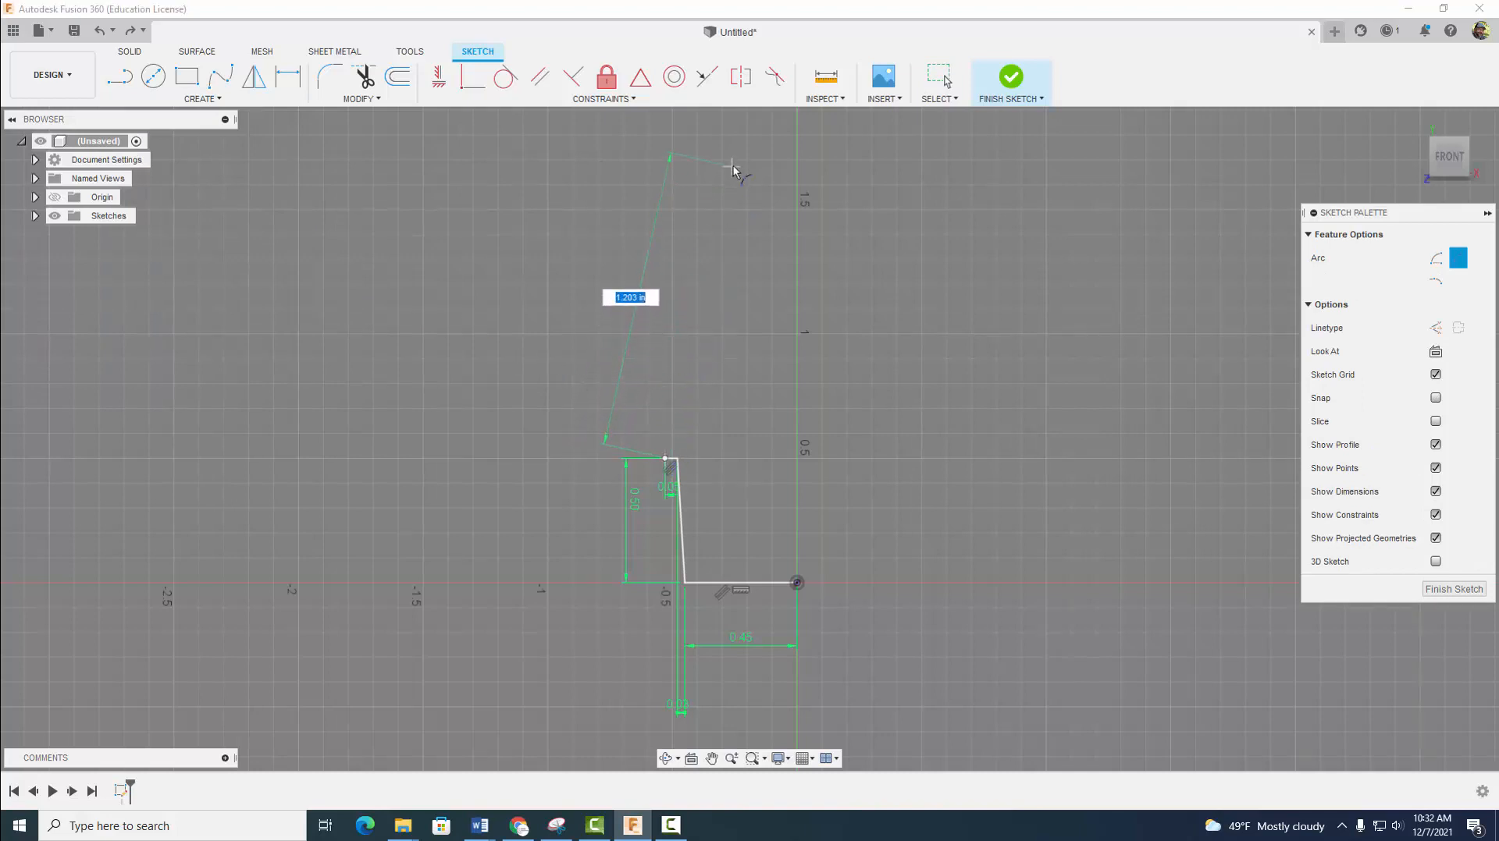
{"action": "scroll", "coordinate": [738, 179], "scroll_direction": "down", "scroll_amount": 2}
{"action": "middle_click_drag", "start_coordinate": [743, 214], "coordinate": [707, 398]}
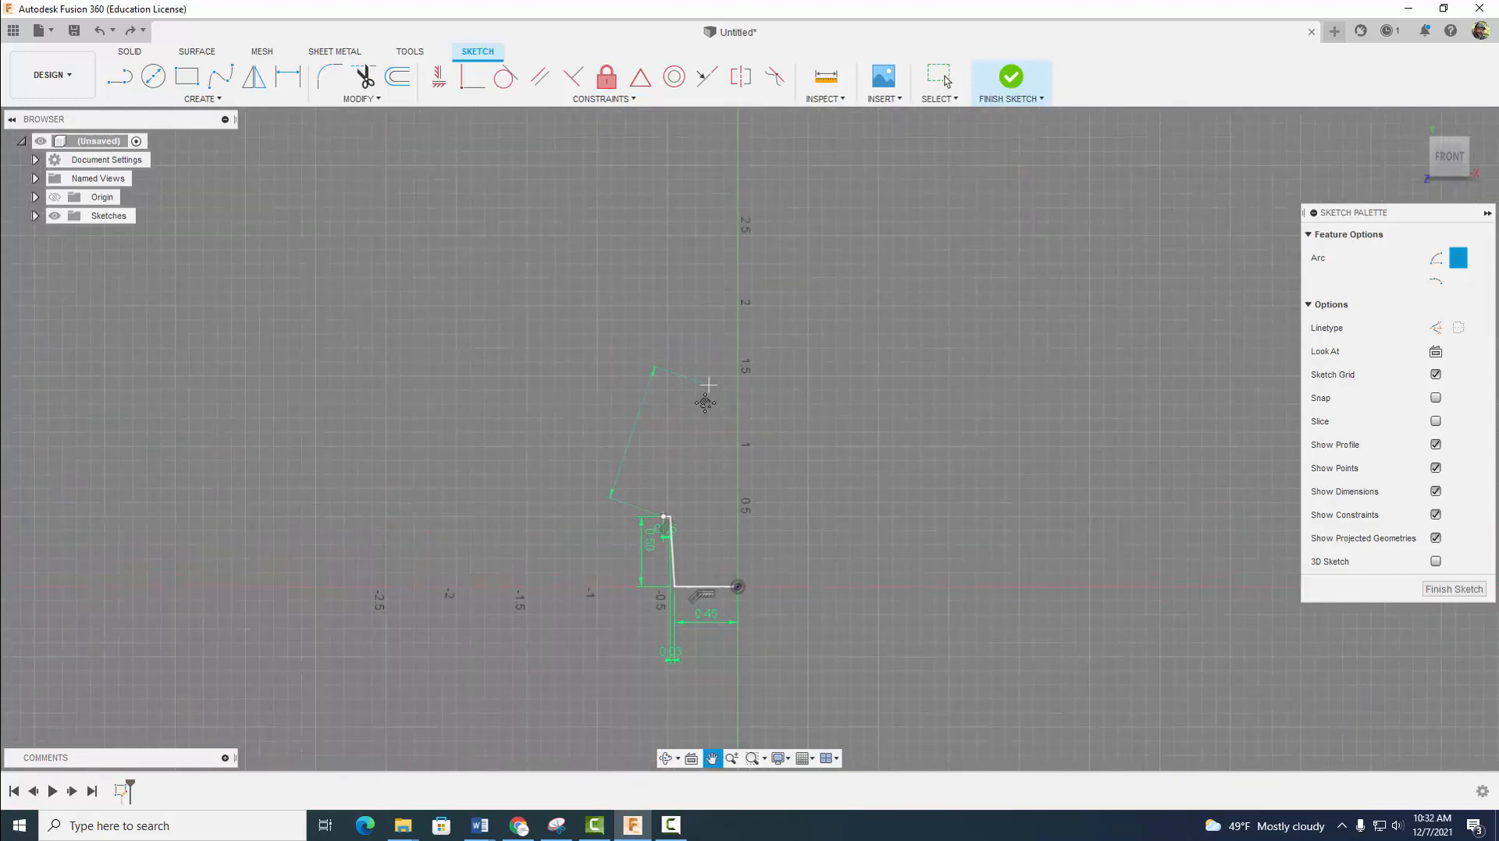
{"action": "left_click", "coordinate": [717, 232]}
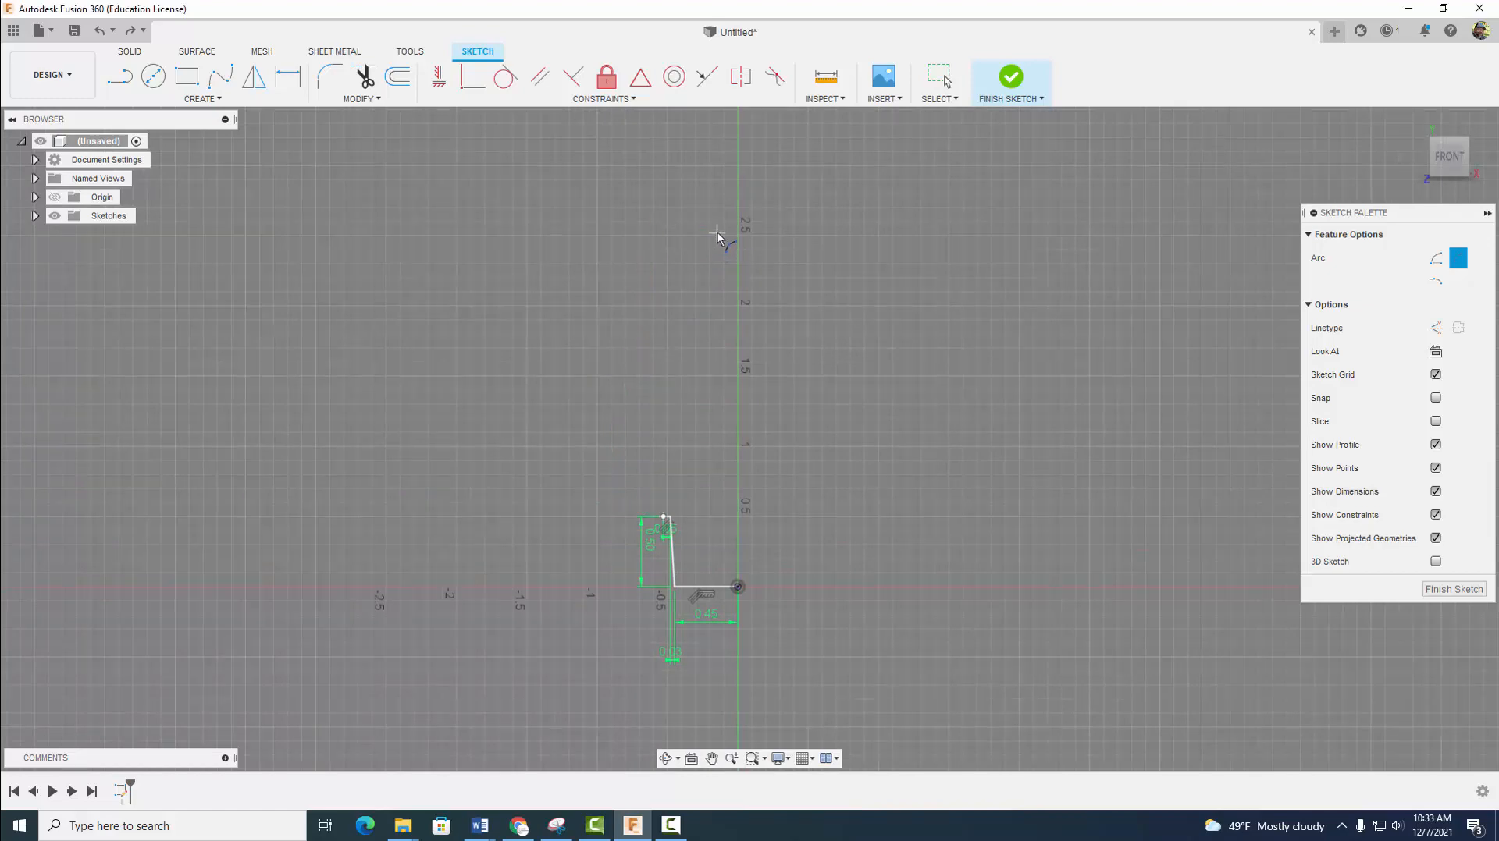
{"action": "left_click", "coordinate": [692, 331]}
- Dimension the horizontal distance between the arc's upper endpoint and the origin as 0.08 in
{"action": "left_click", "coordinate": [288, 75]}
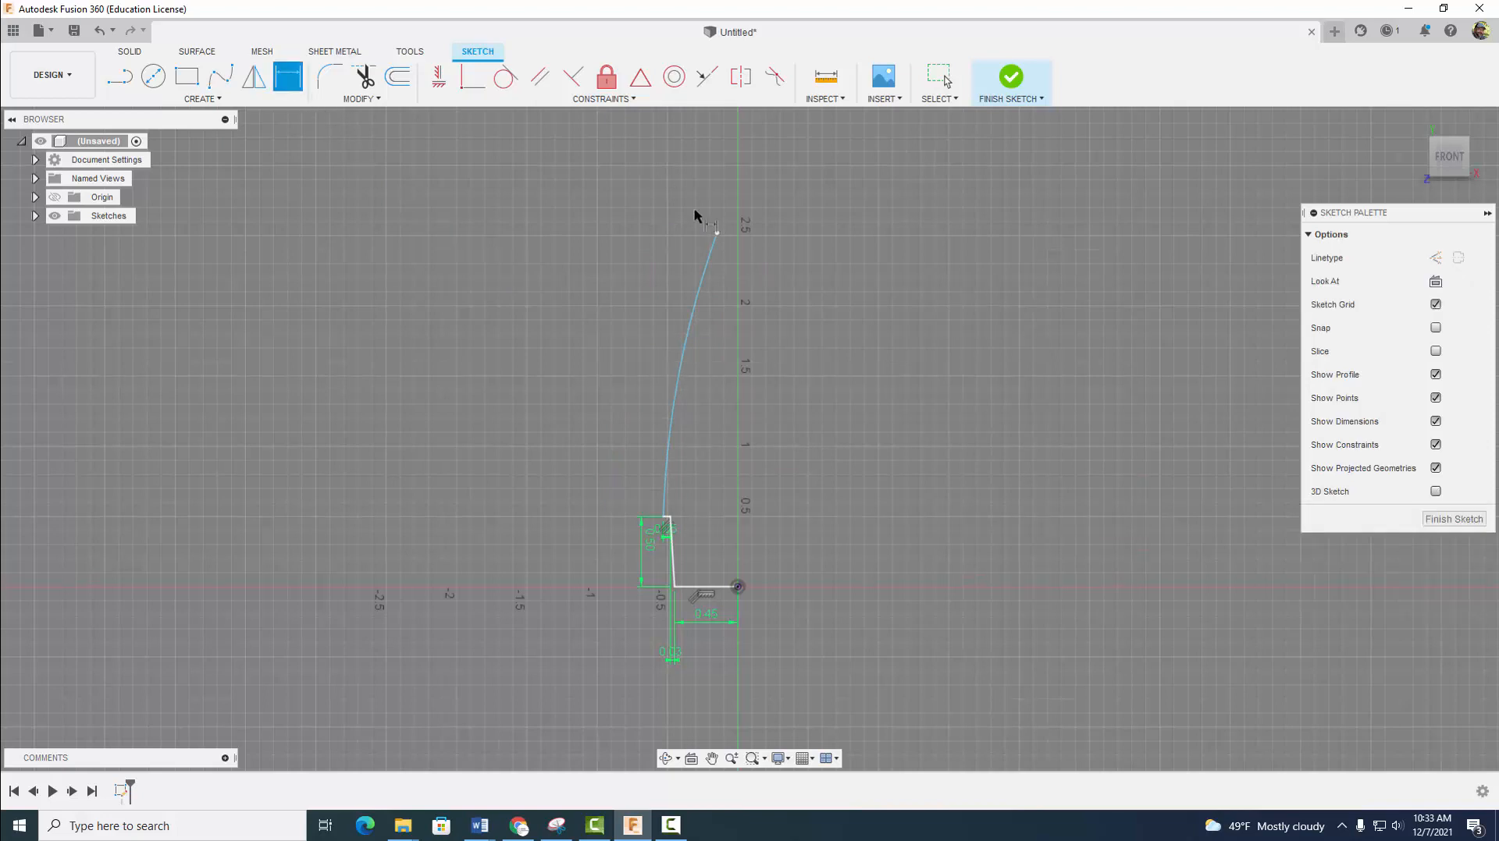
{"action": "left_click", "coordinate": [716, 233]}
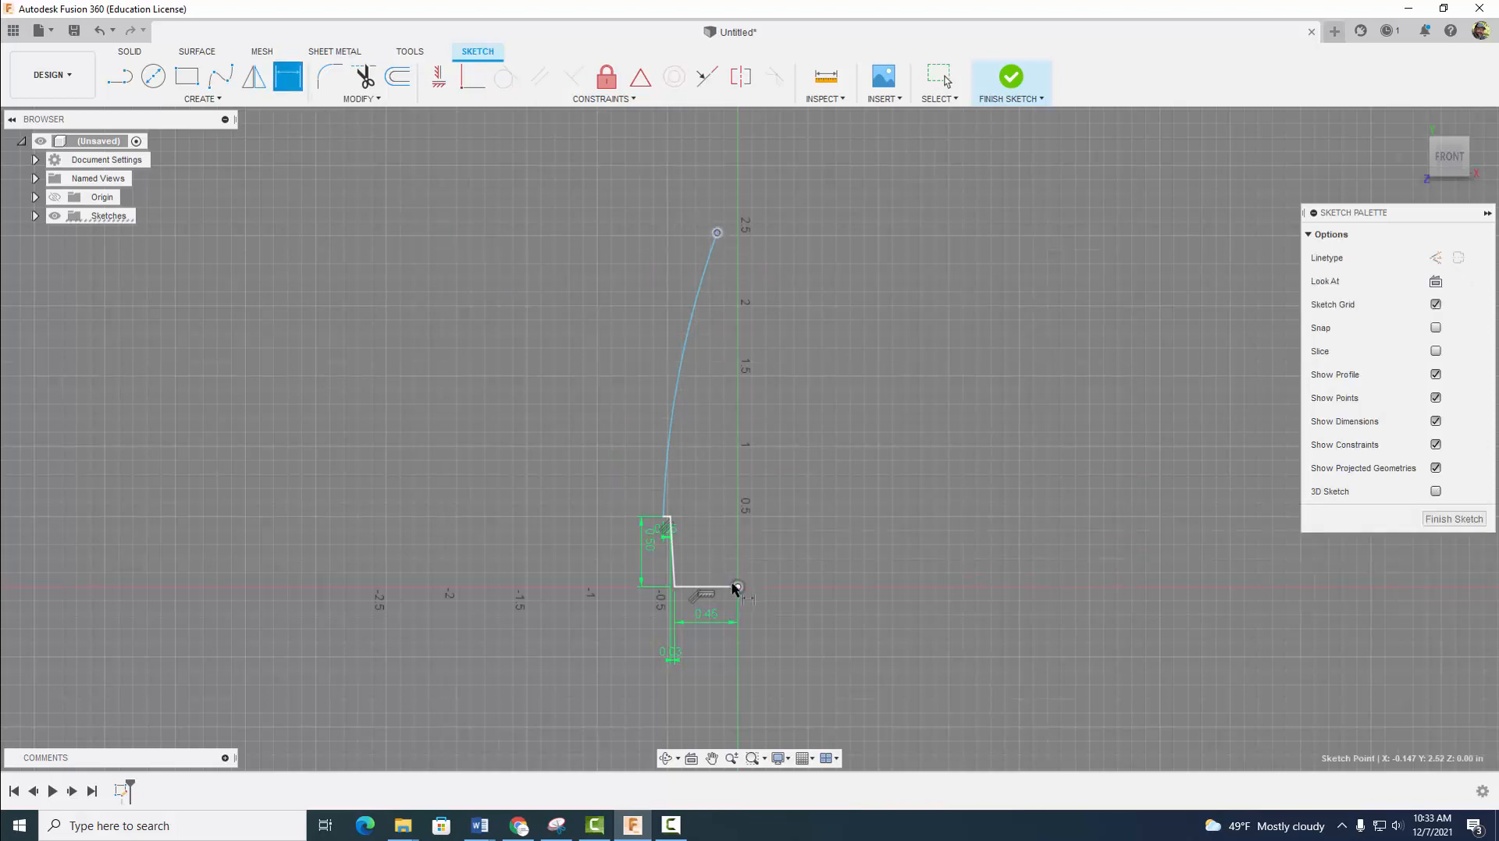
{"action": "left_click", "coordinate": [737, 588]}
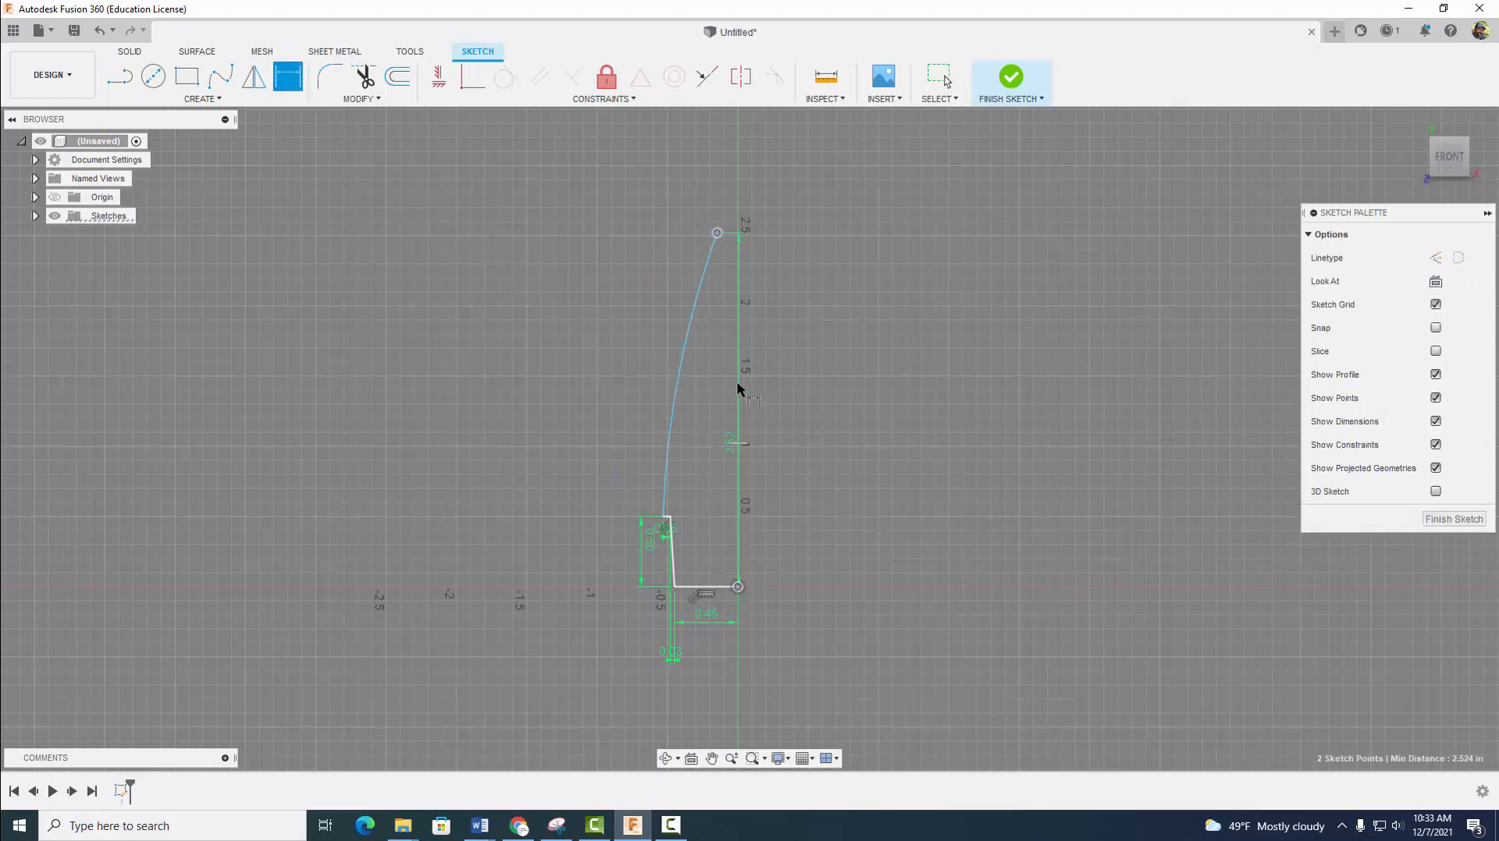
{"action": "left_click", "coordinate": [727, 190]}
{"action": "key", "text": "BackSpace"}
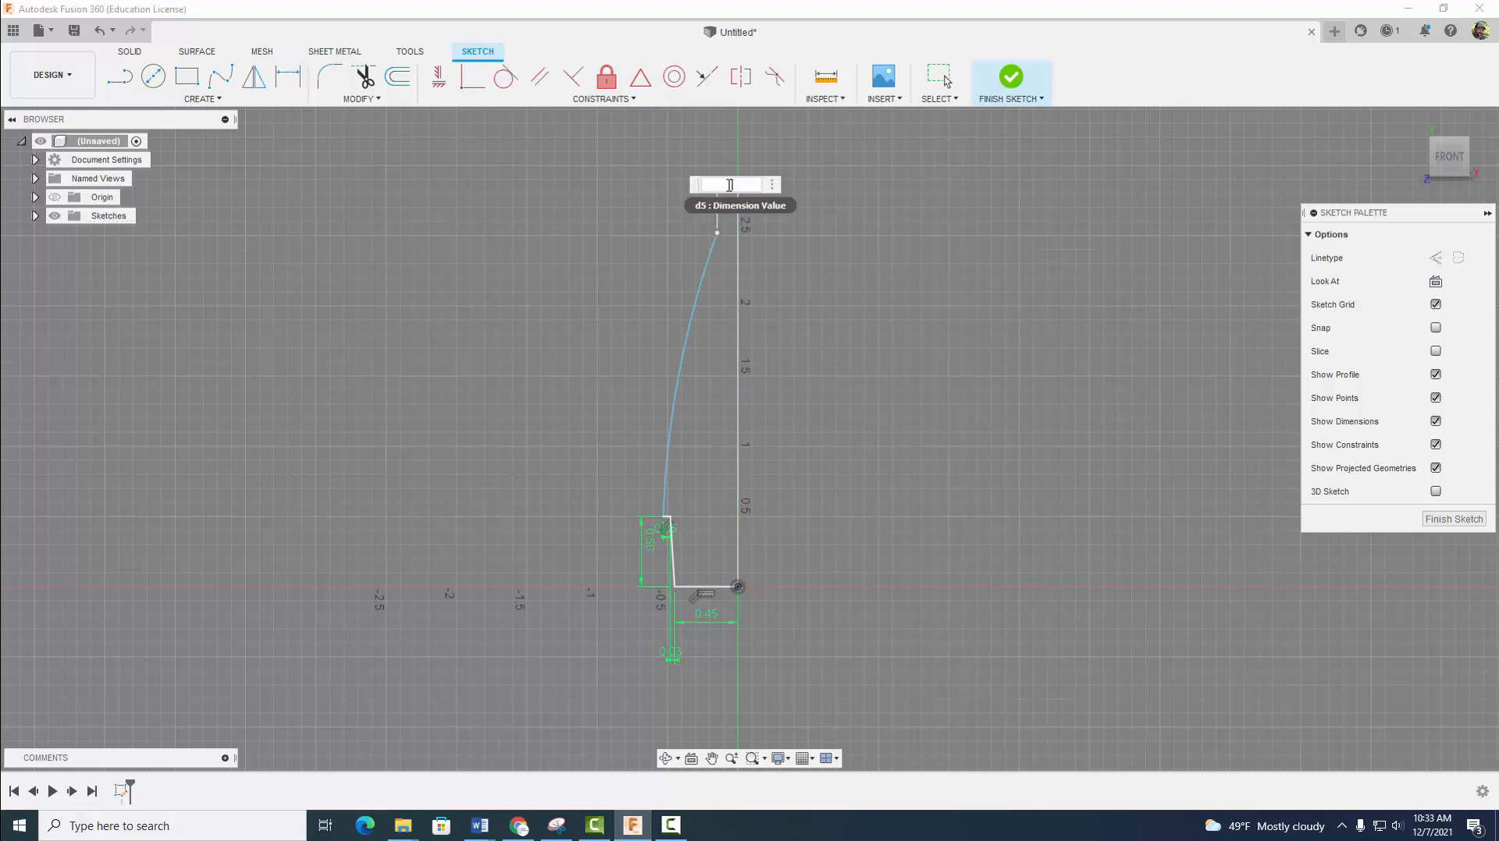
{"action": "key", "text": "Return"}
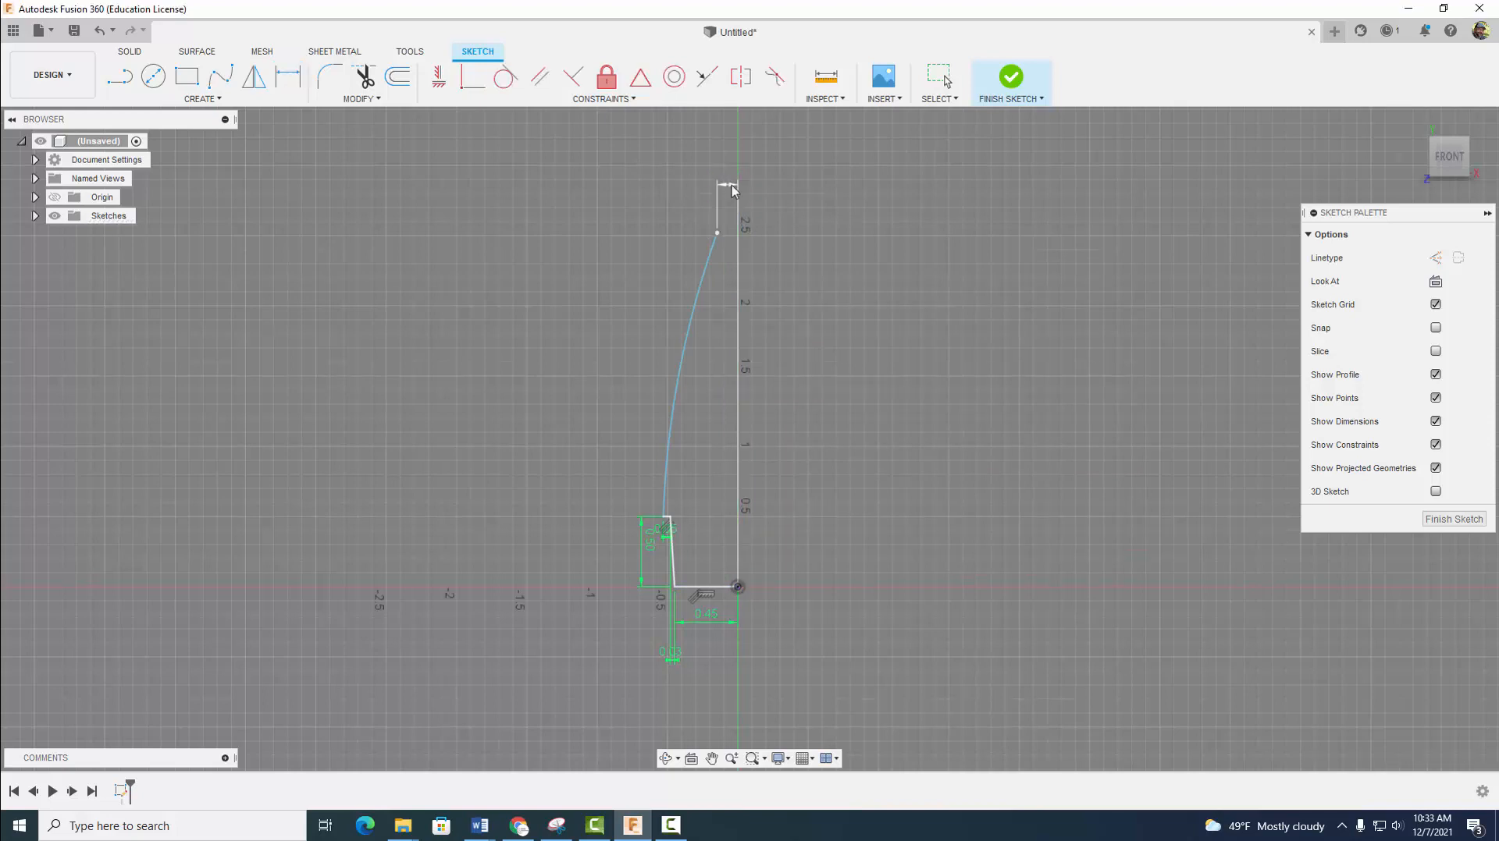
- Dimension the vertical distance between the arc's upper and lower endpoints as 2.5 in
{"action": "key", "text": "d"}
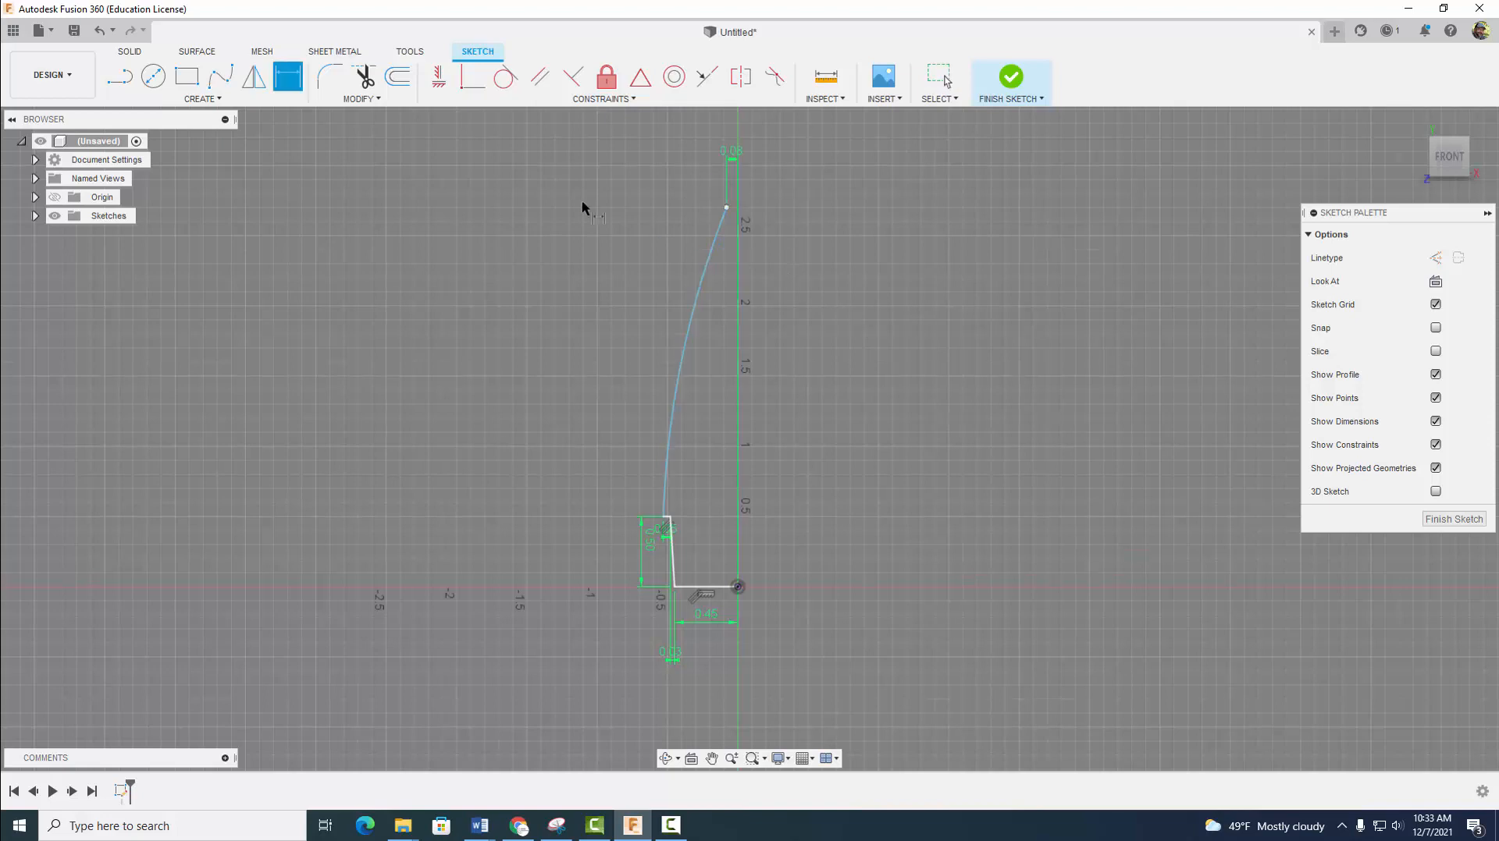
{"action": "left_click", "coordinate": [725, 207]}
{"action": "left_click", "coordinate": [664, 516]}
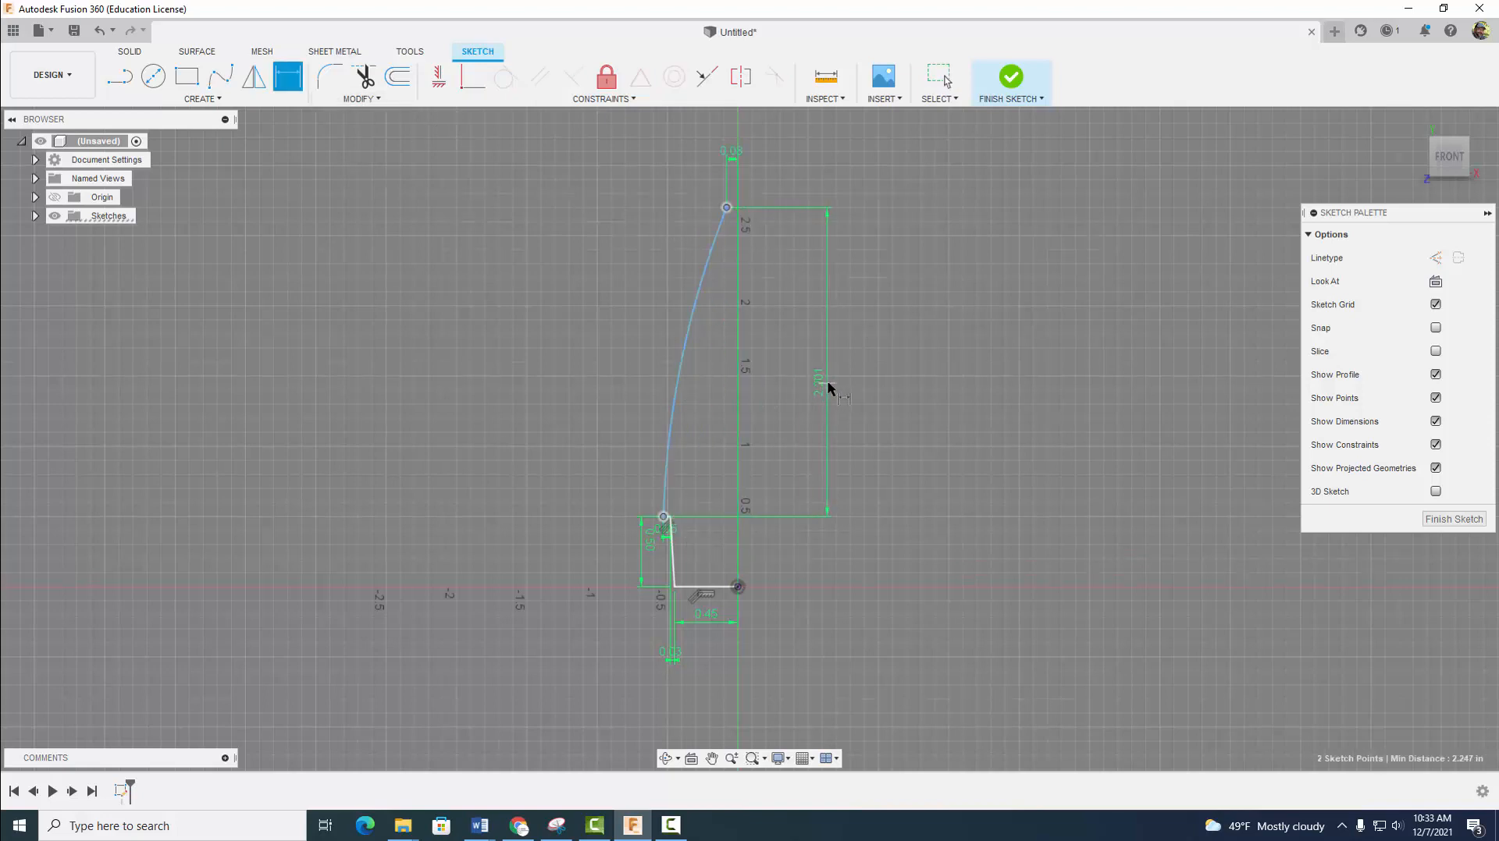
{"action": "left_click", "coordinate": [847, 386]}
{"action": "type", "text": "2.5"}
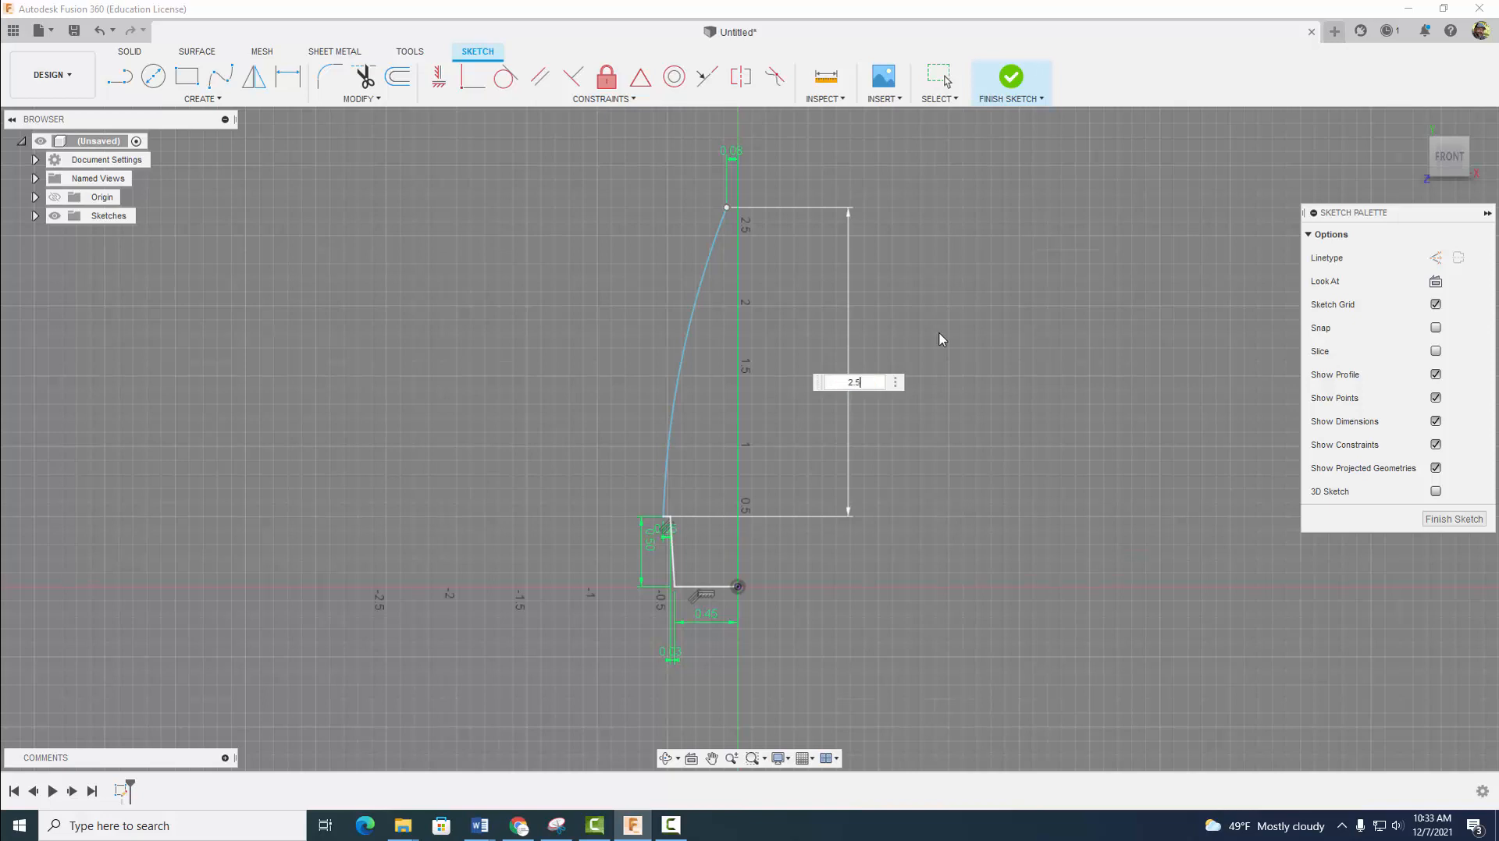
{"action": "key", "text": "Return"}
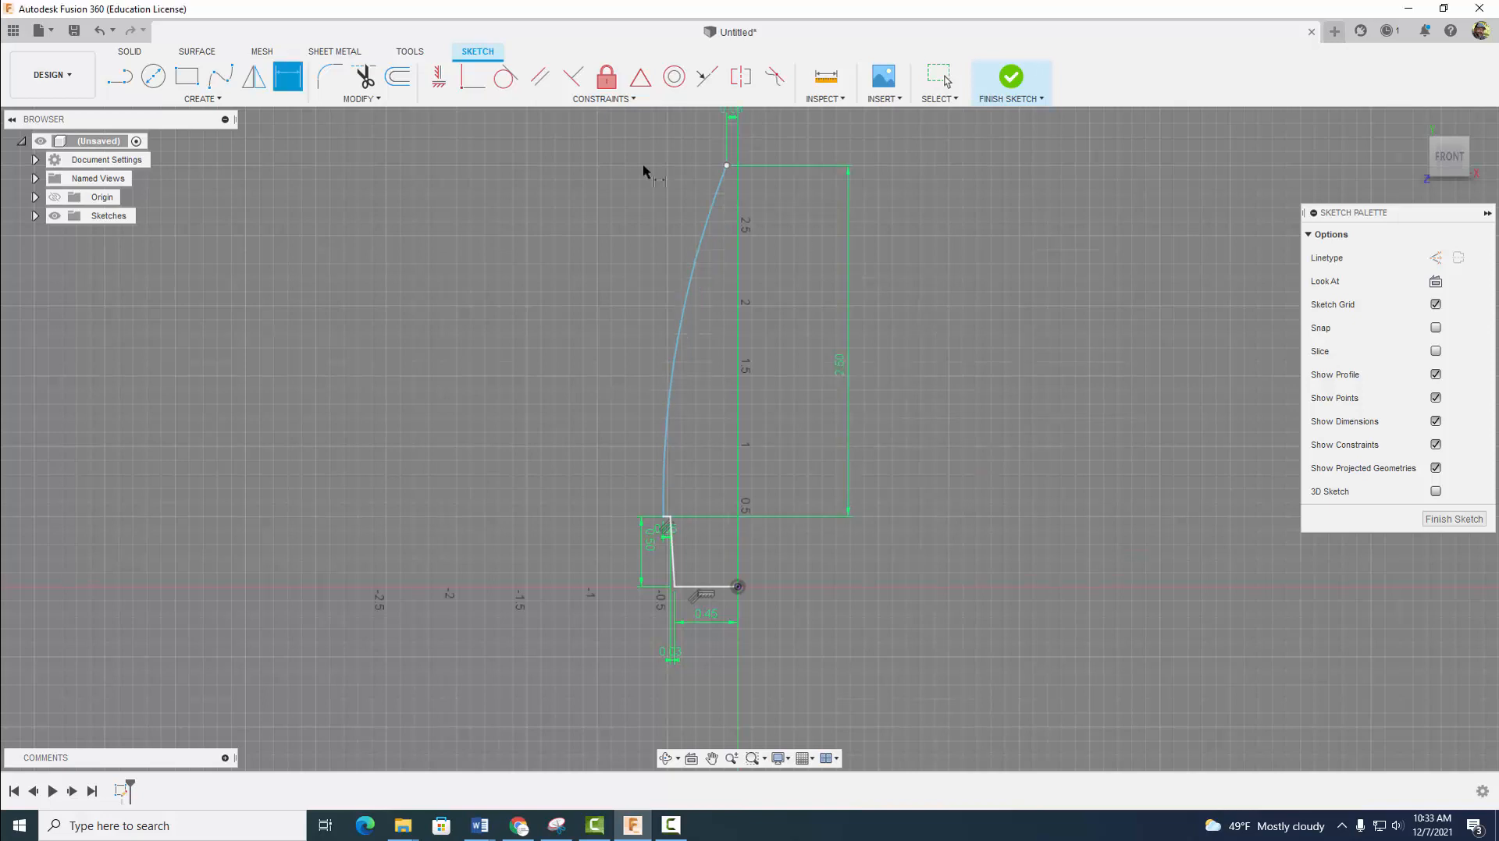
- Dimension the radius of the curved side arc as 7.97 in
{"action": "left_click", "coordinate": [676, 352]}
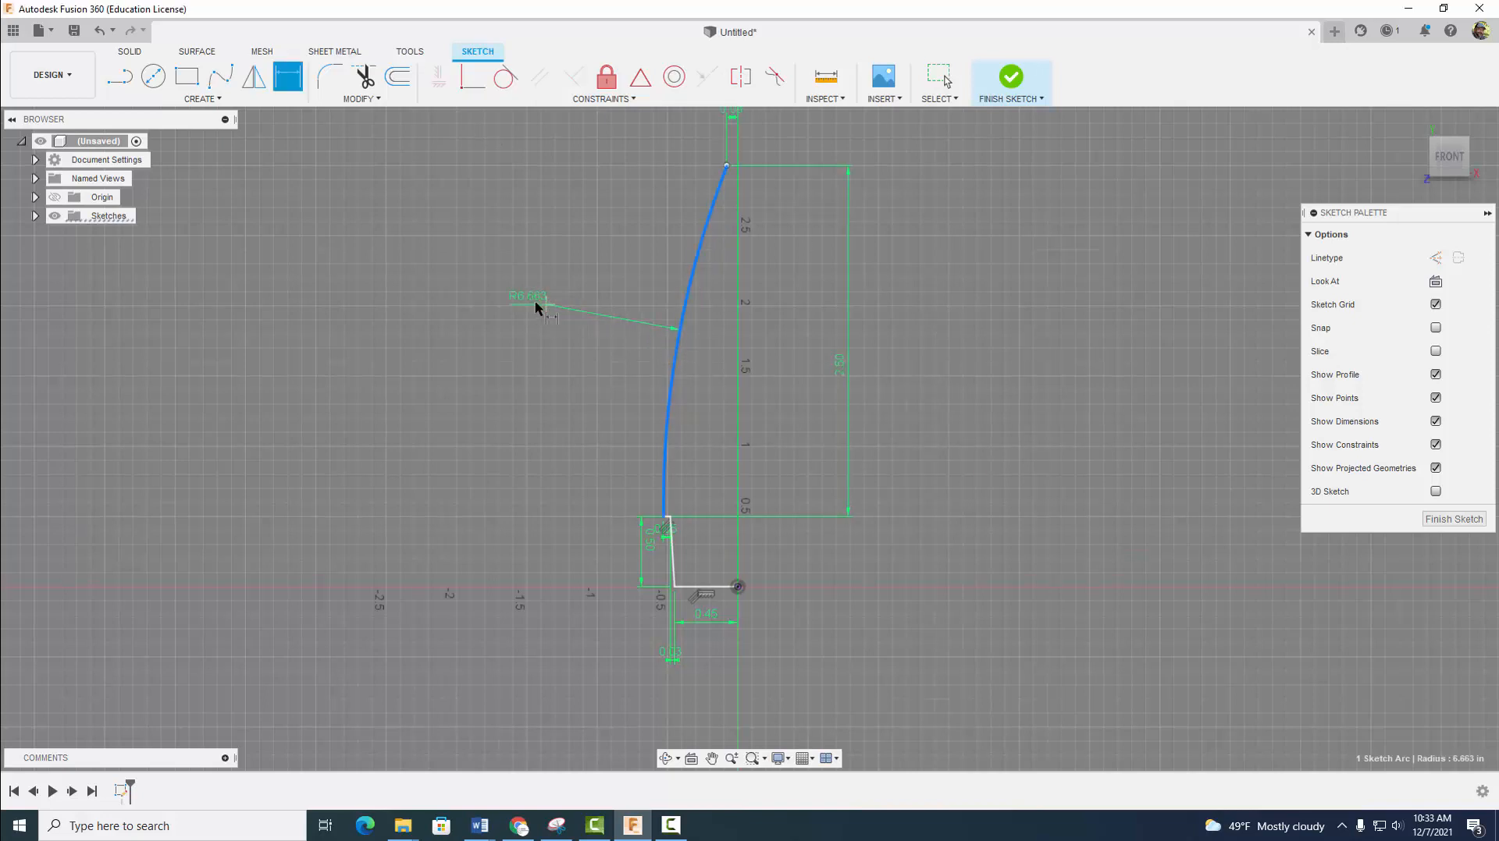
{"action": "left_click", "coordinate": [513, 296]}
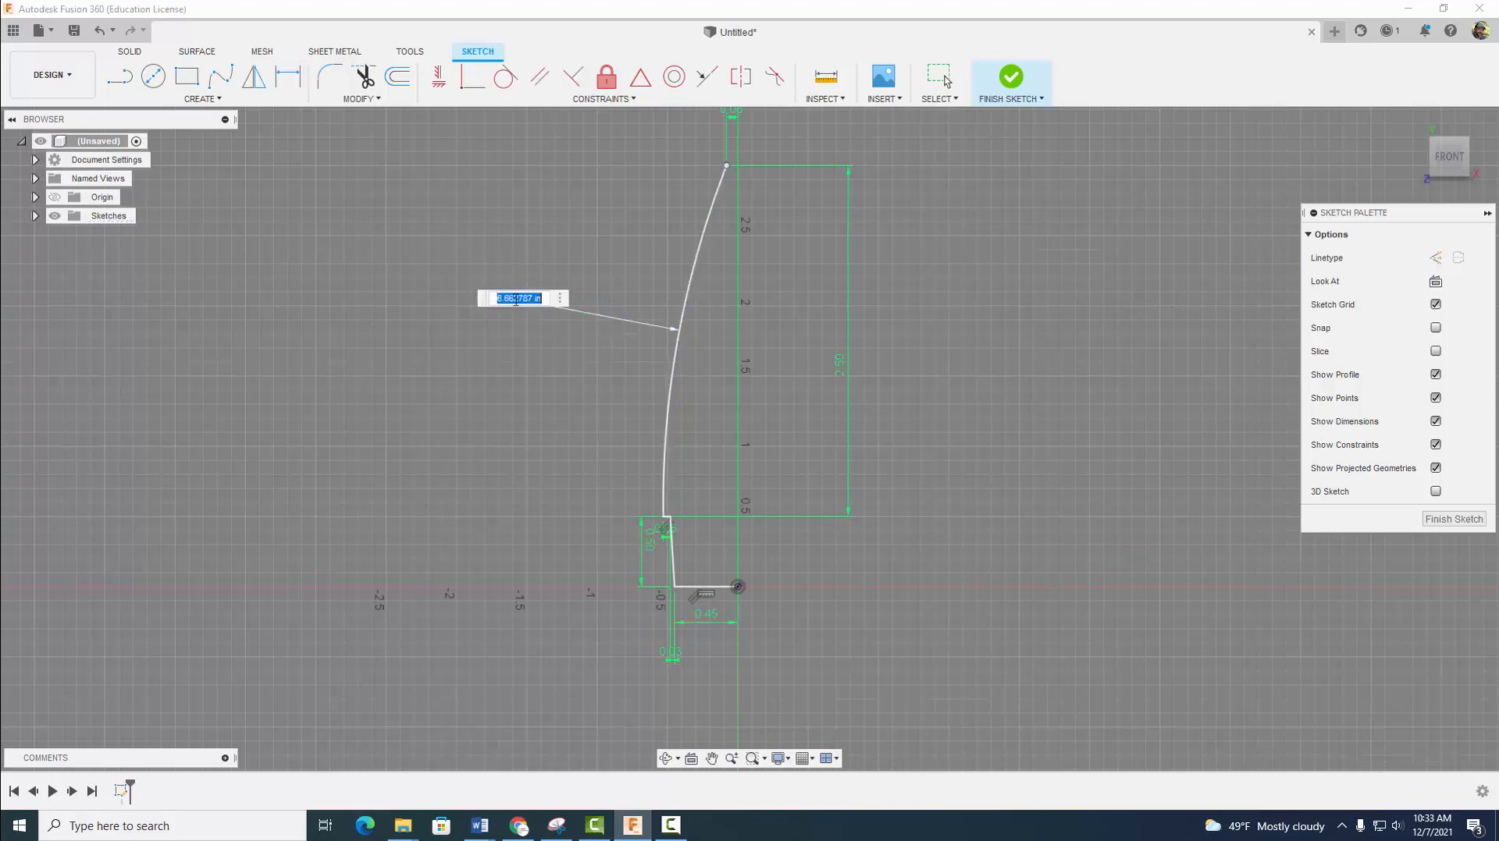
{"action": "type", "text": "7.87"}
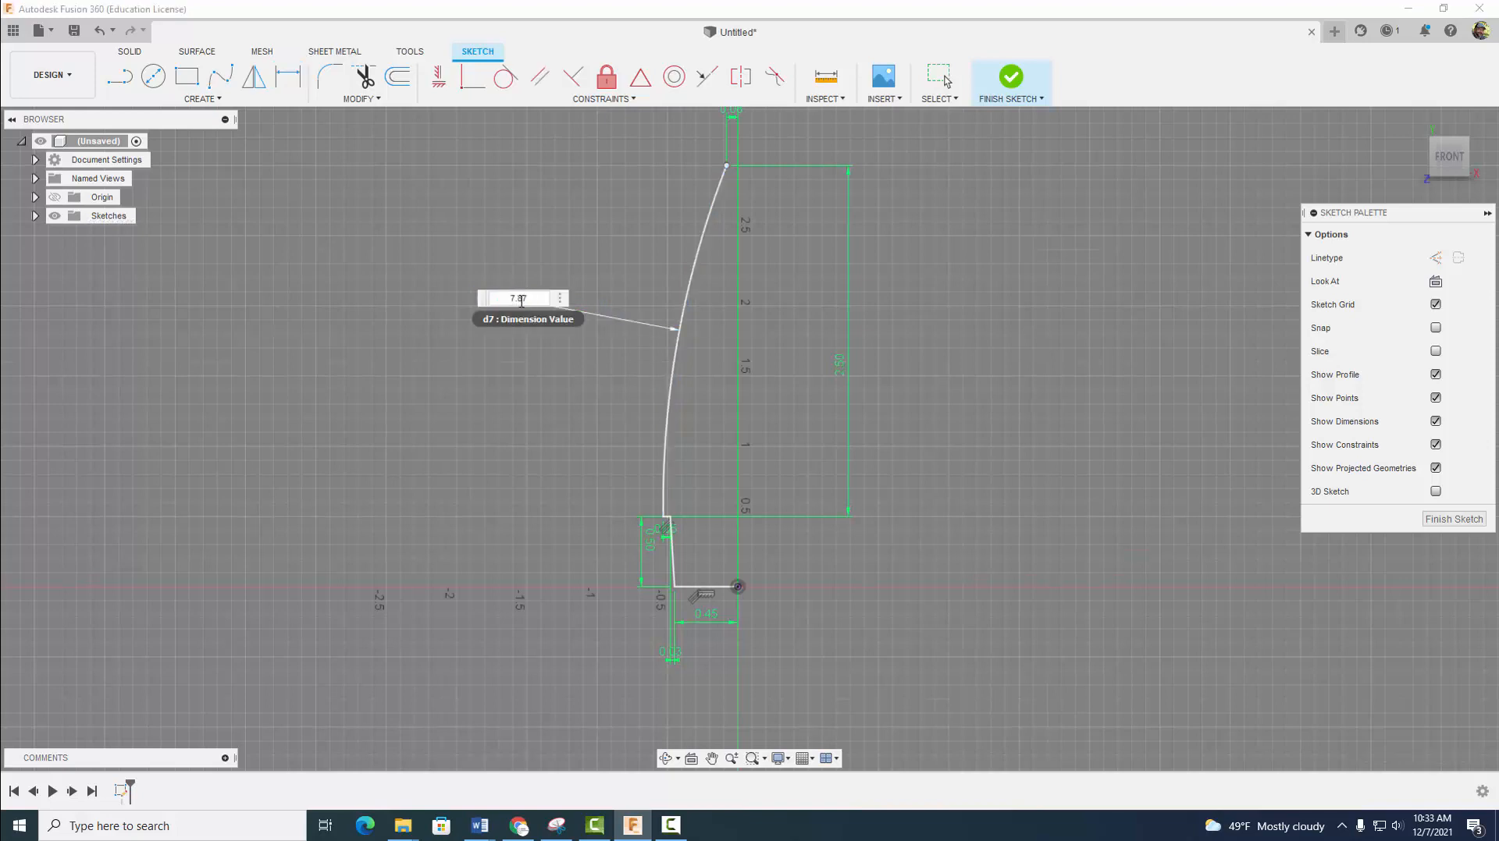
{"action": "key", "text": "Return"}
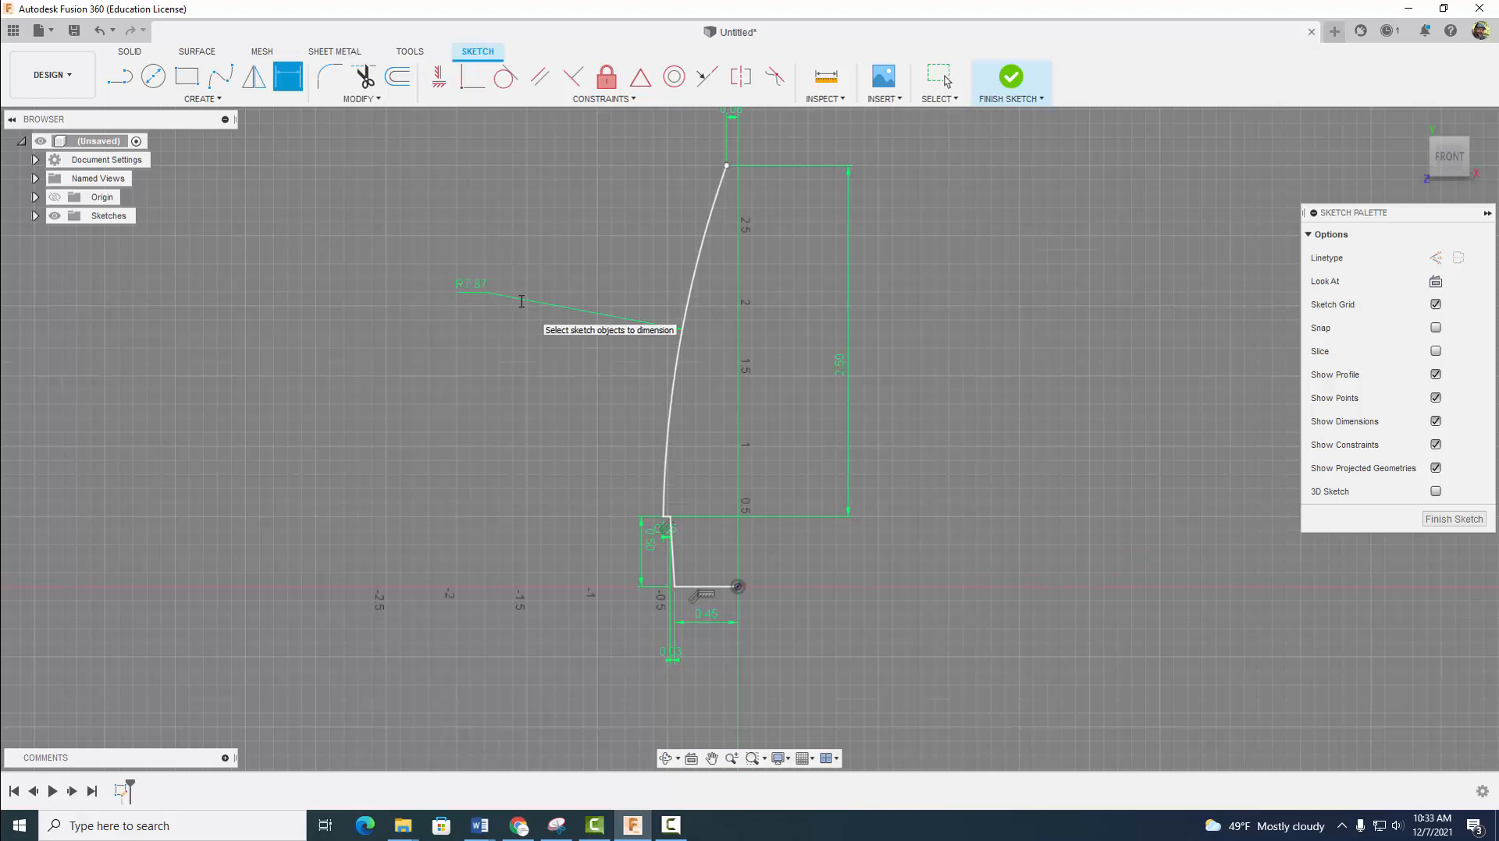
- Close the profile with a horizontal line from the arc's upper endpoint to the vertical axis and a vertical line down to the origin, and finish the sketch
{"action": "left_click", "coordinate": [119, 75]}
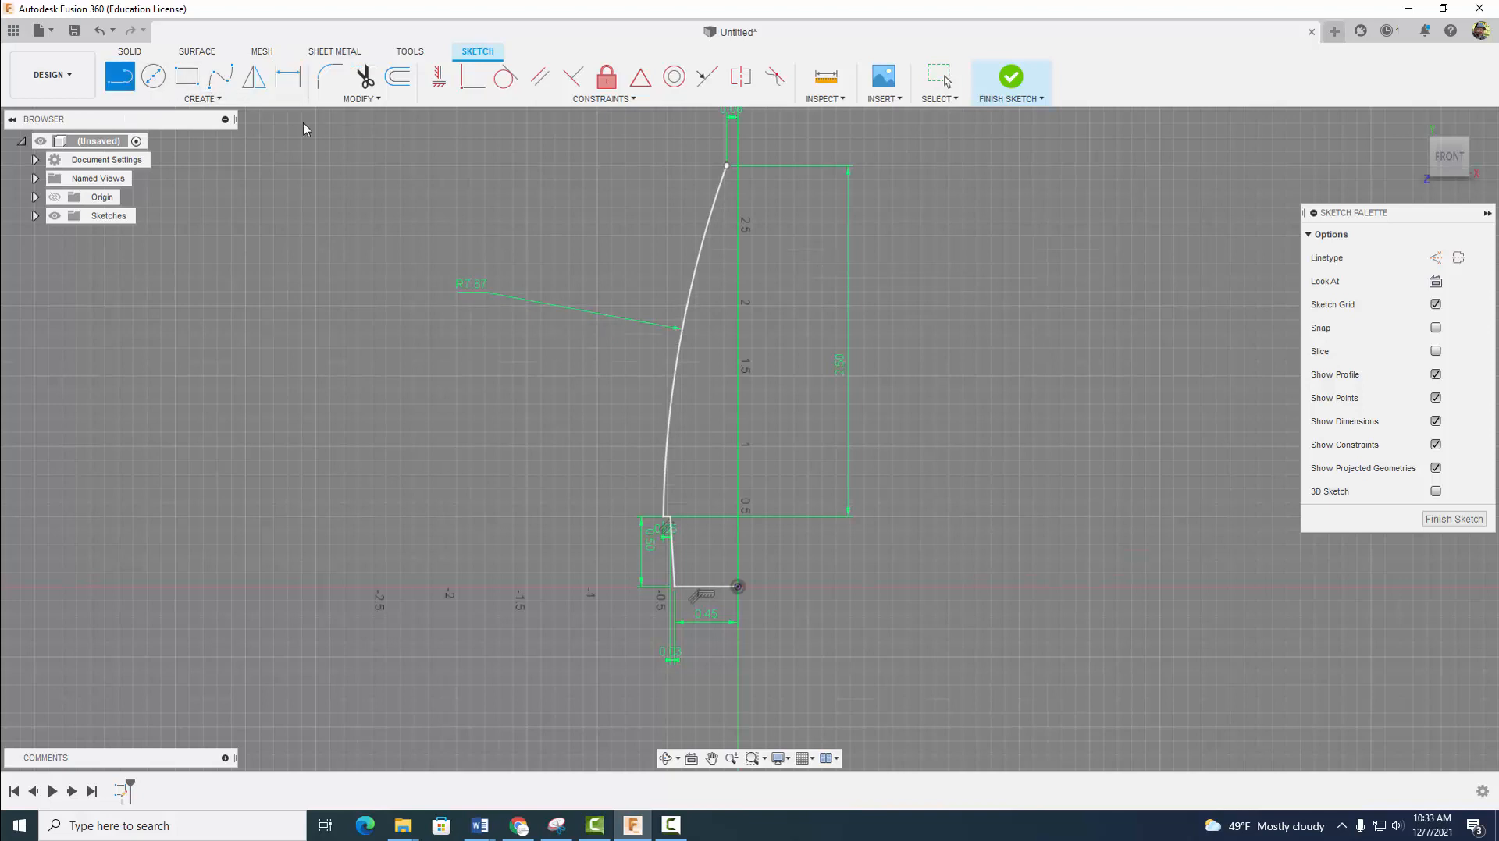
{"action": "left_click", "coordinate": [726, 165]}
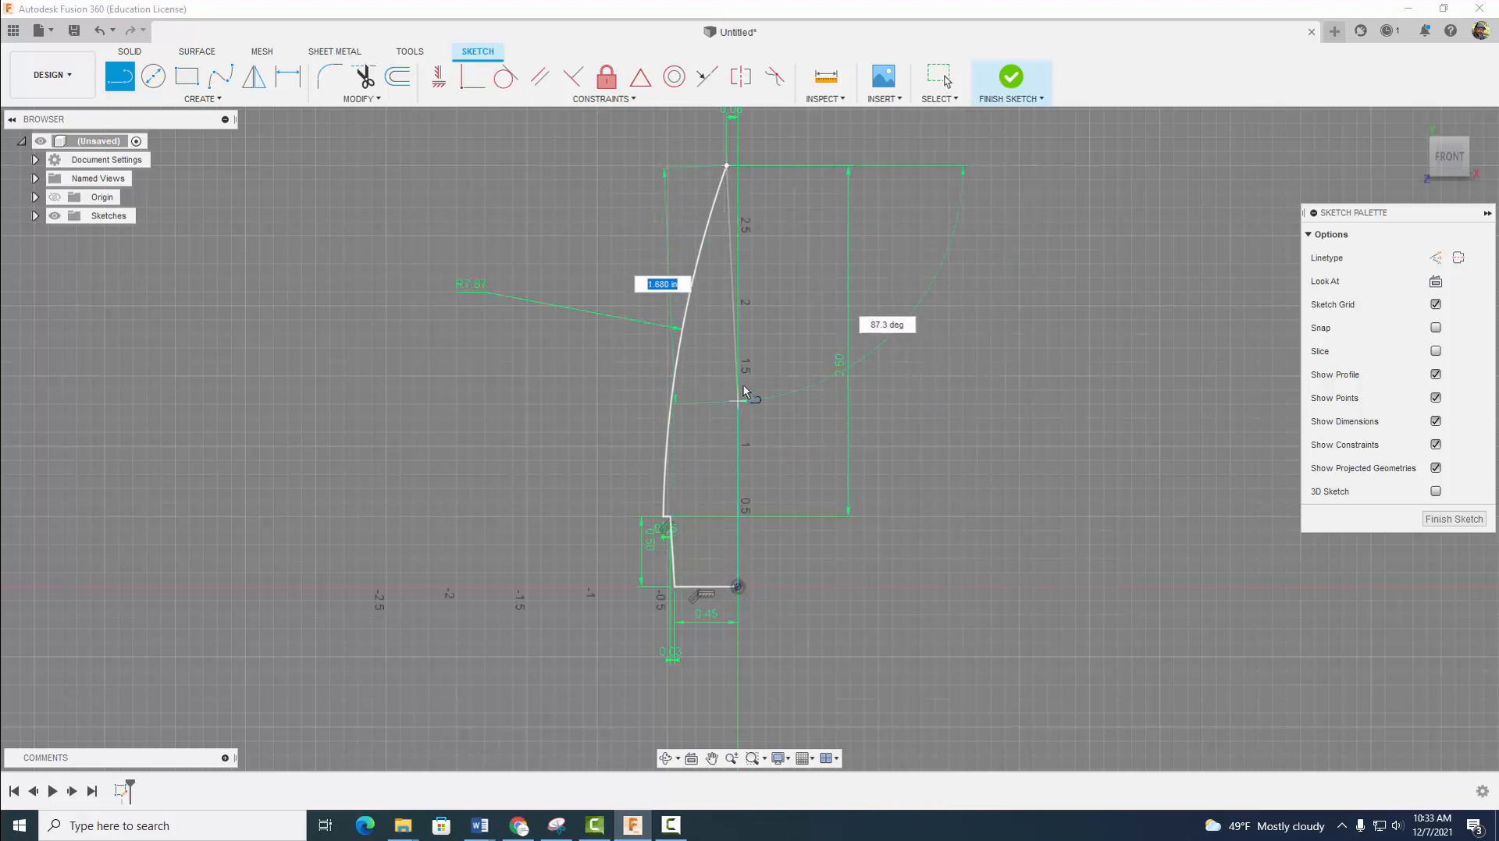
{"action": "left_click", "coordinate": [738, 166]}
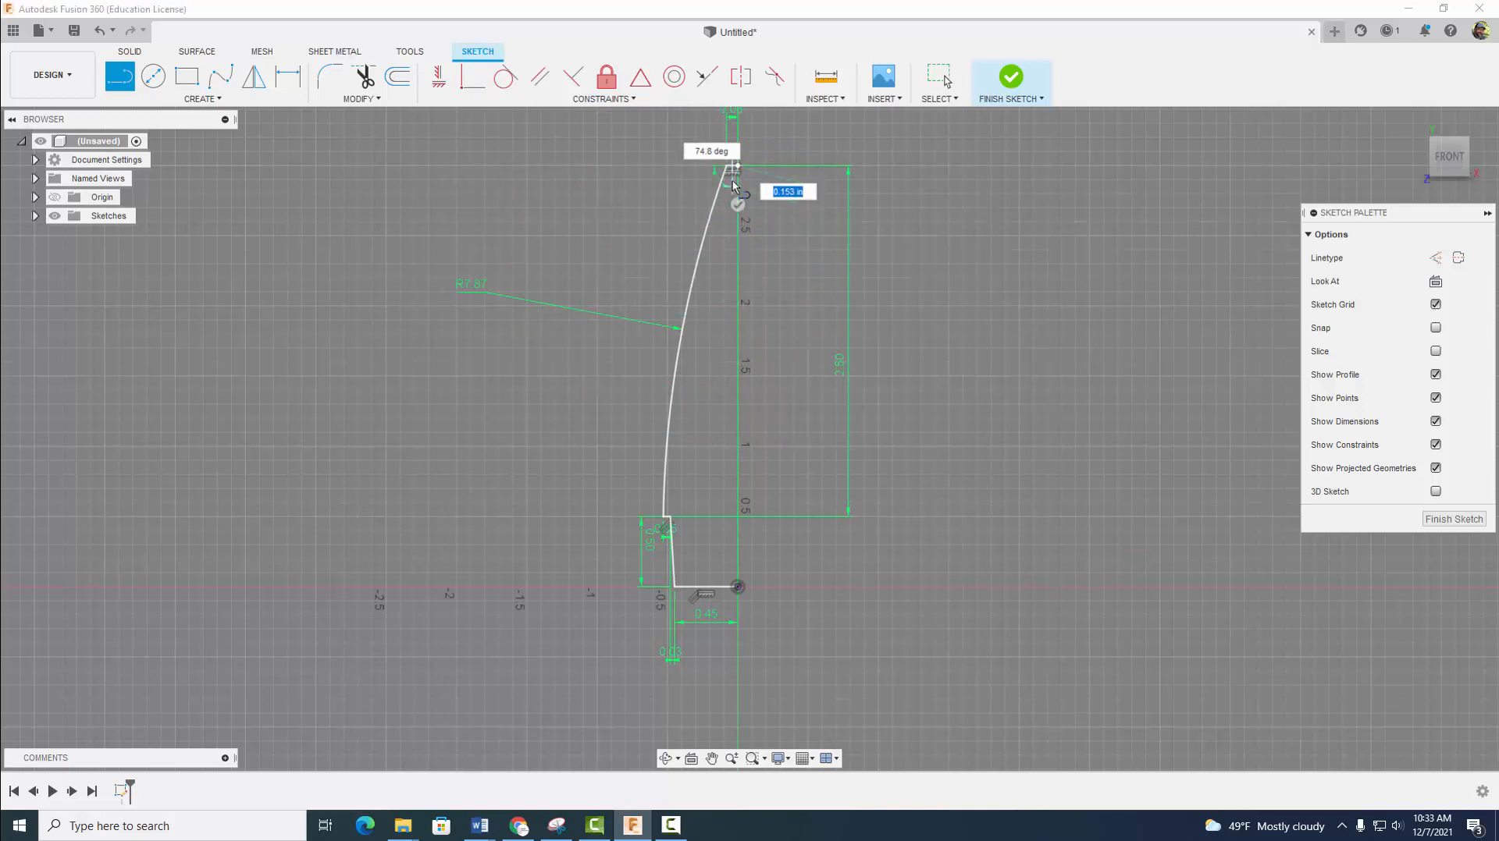
{"action": "left_click", "coordinate": [739, 589]}
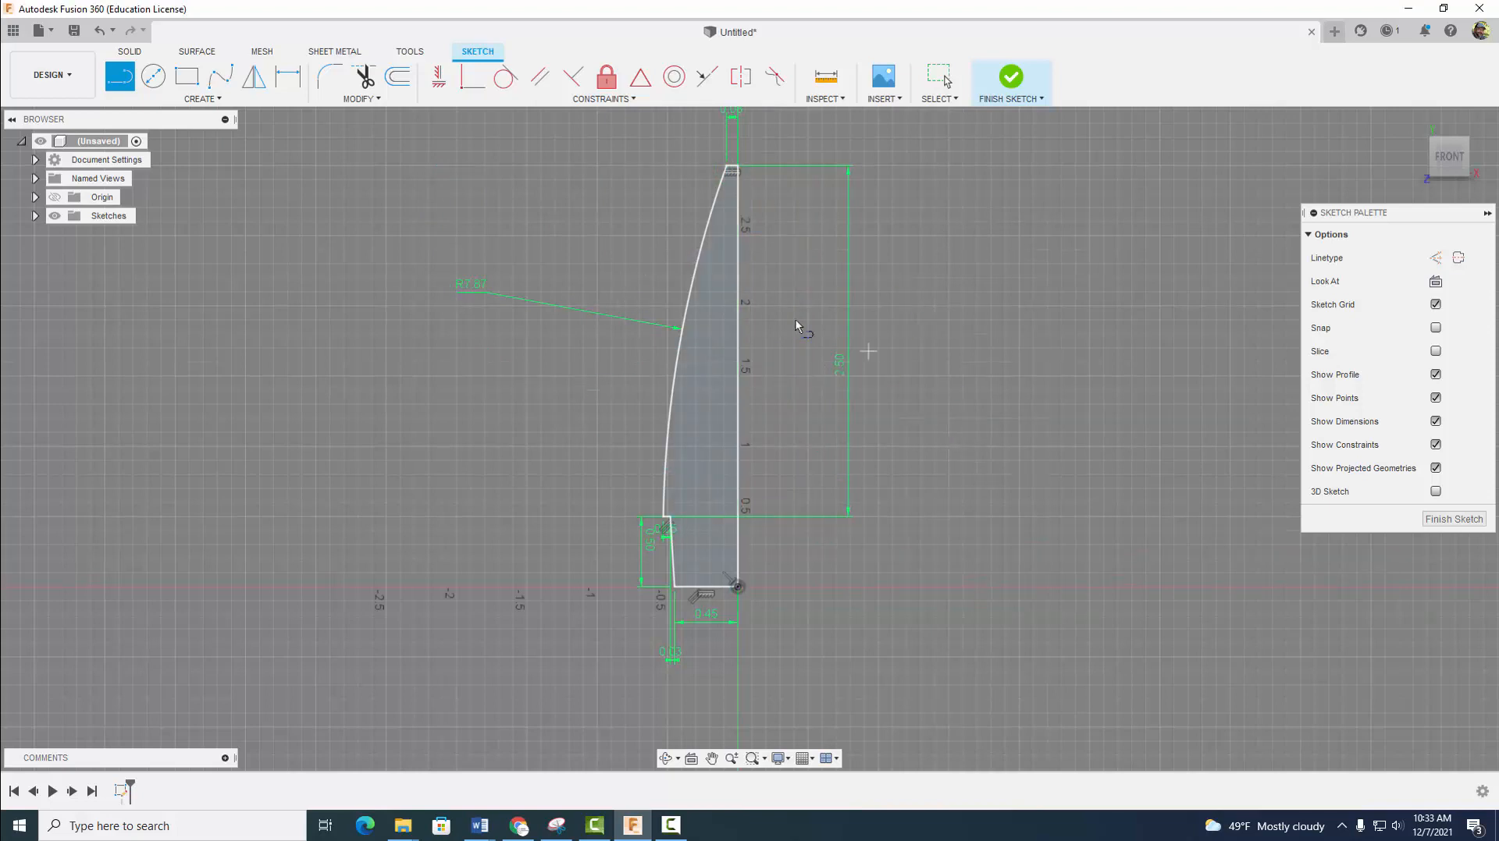
{"action": "left_click", "coordinate": [1008, 78]}
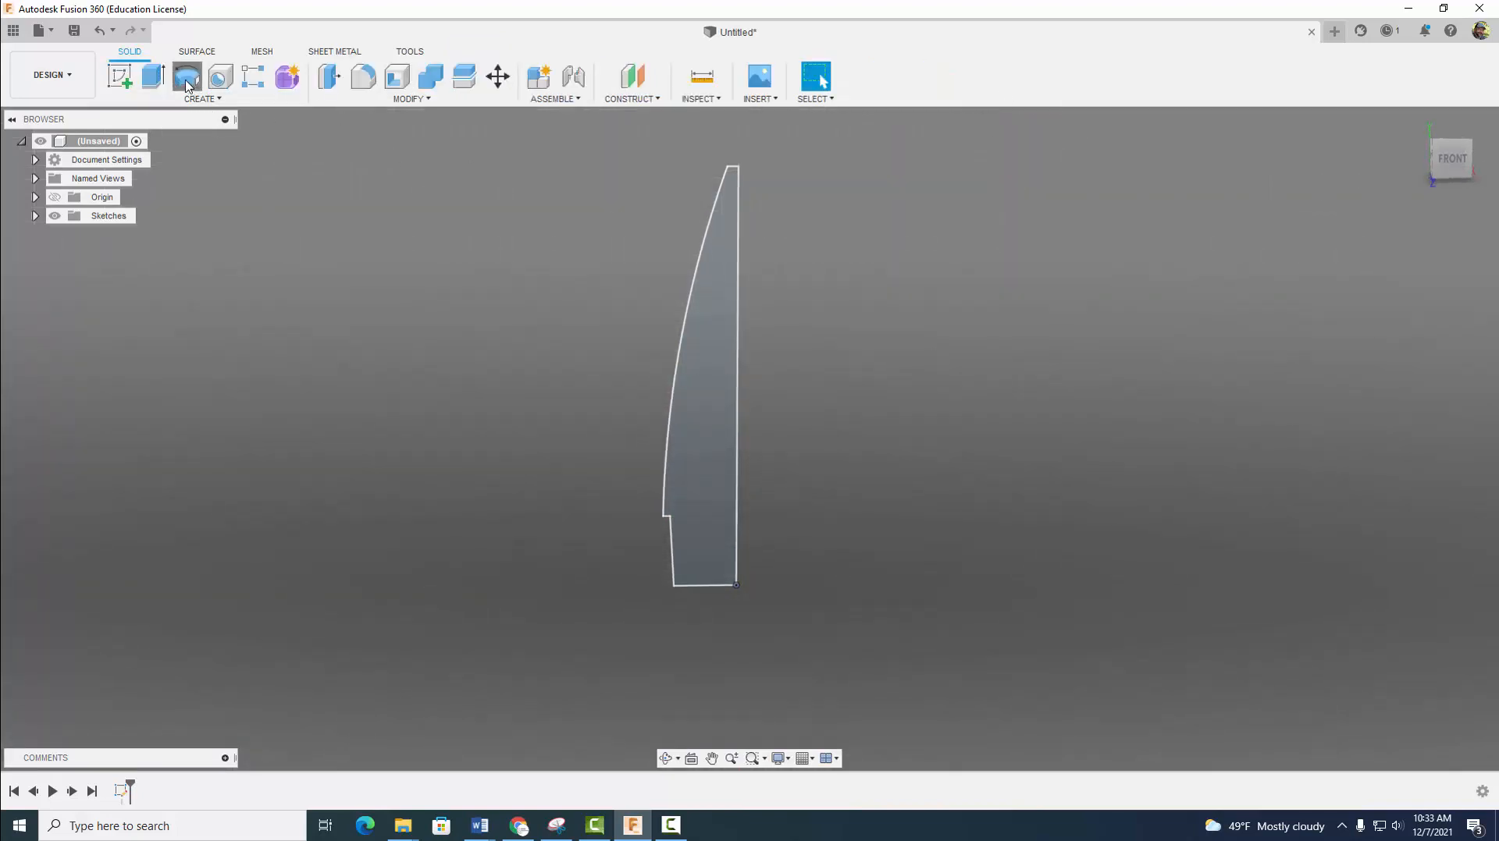
- Revolve the closed profile 360 degrees about its vertical axis line as a new body
{"action": "left_click", "coordinate": [187, 76]}
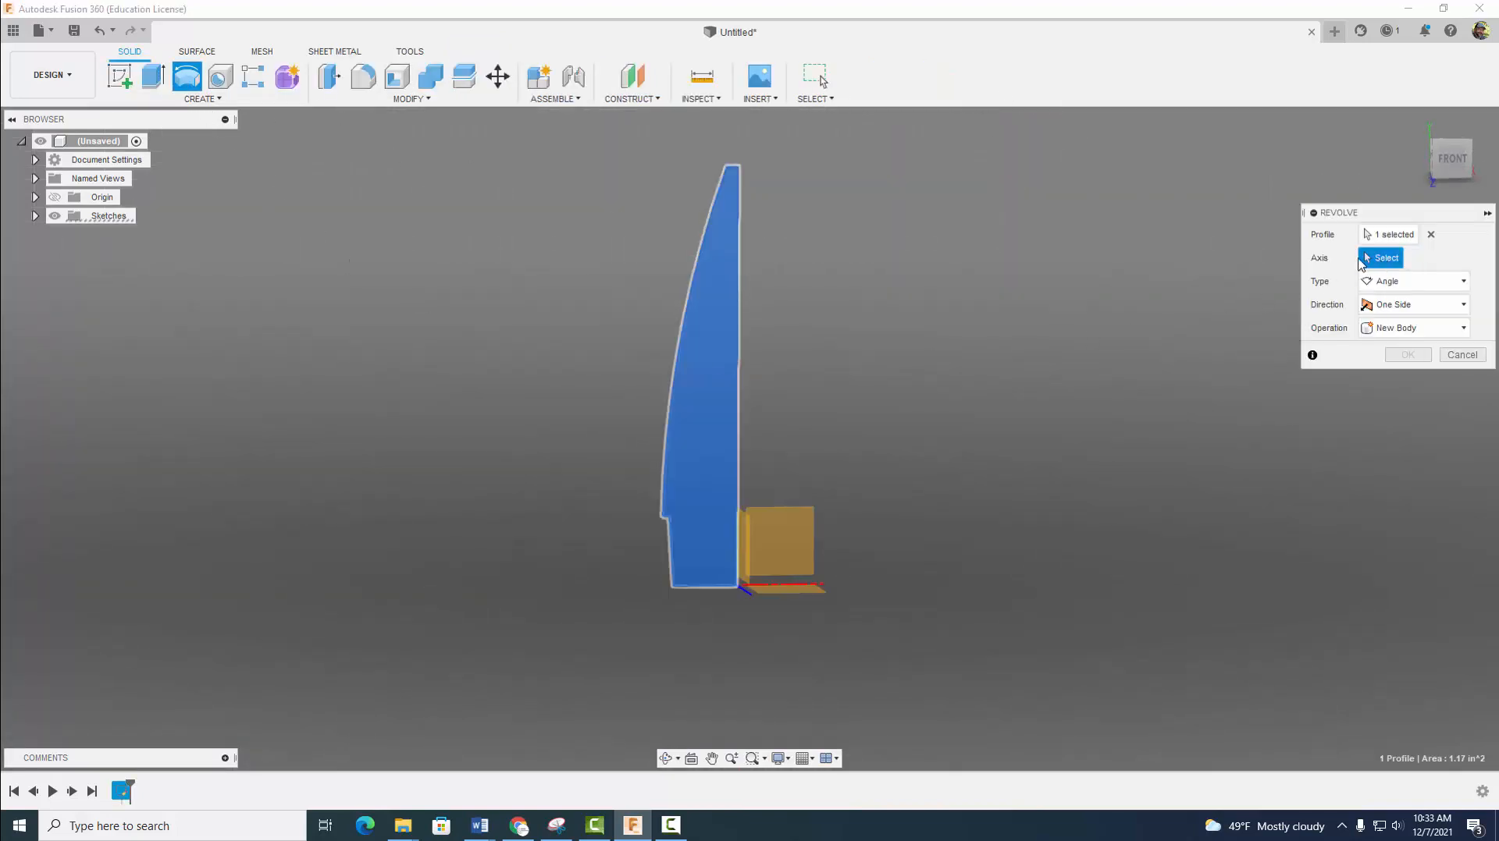
{"action": "left_click", "coordinate": [738, 339]}
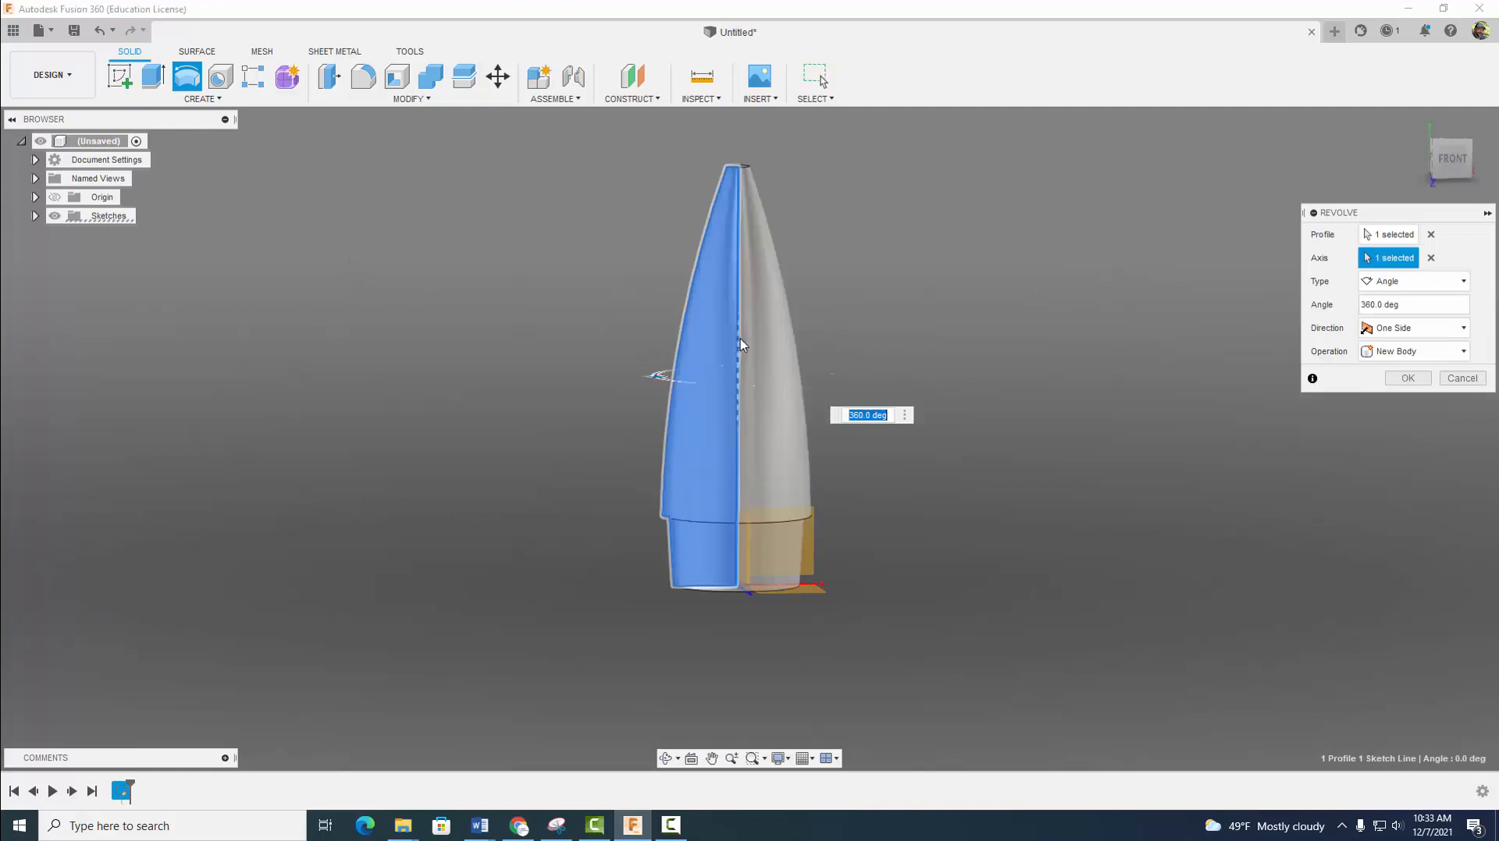
{"action": "left_click", "coordinate": [1408, 378]}
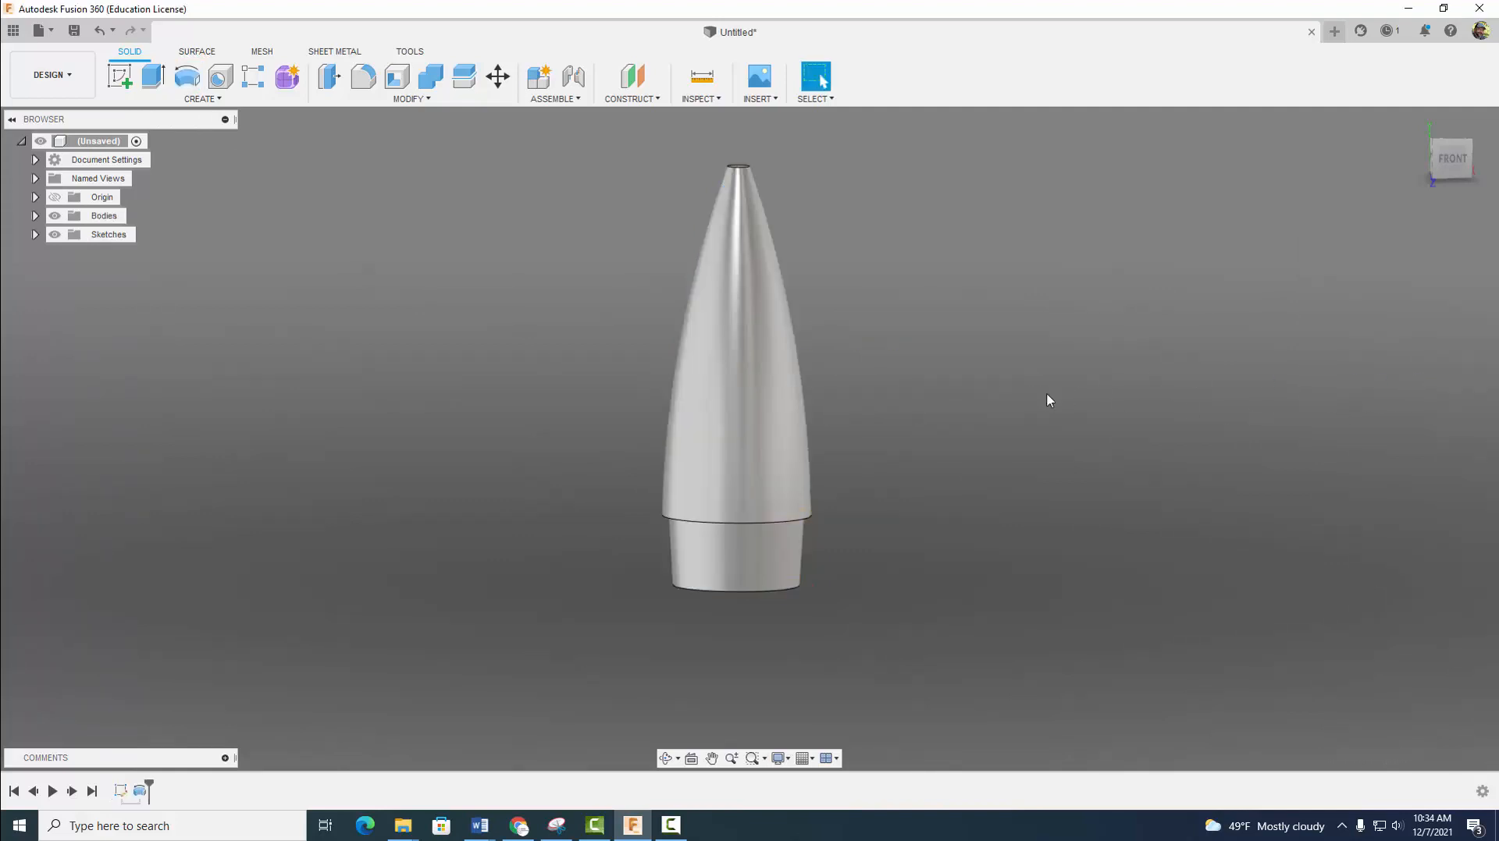
- Fillet the circular edge at the nose cone's tip with a 0.1 in constant radius
{"action": "middle_click_drag", "start_coordinate": [1028, 405], "coordinate": [1114, 421], "text": "shift"}
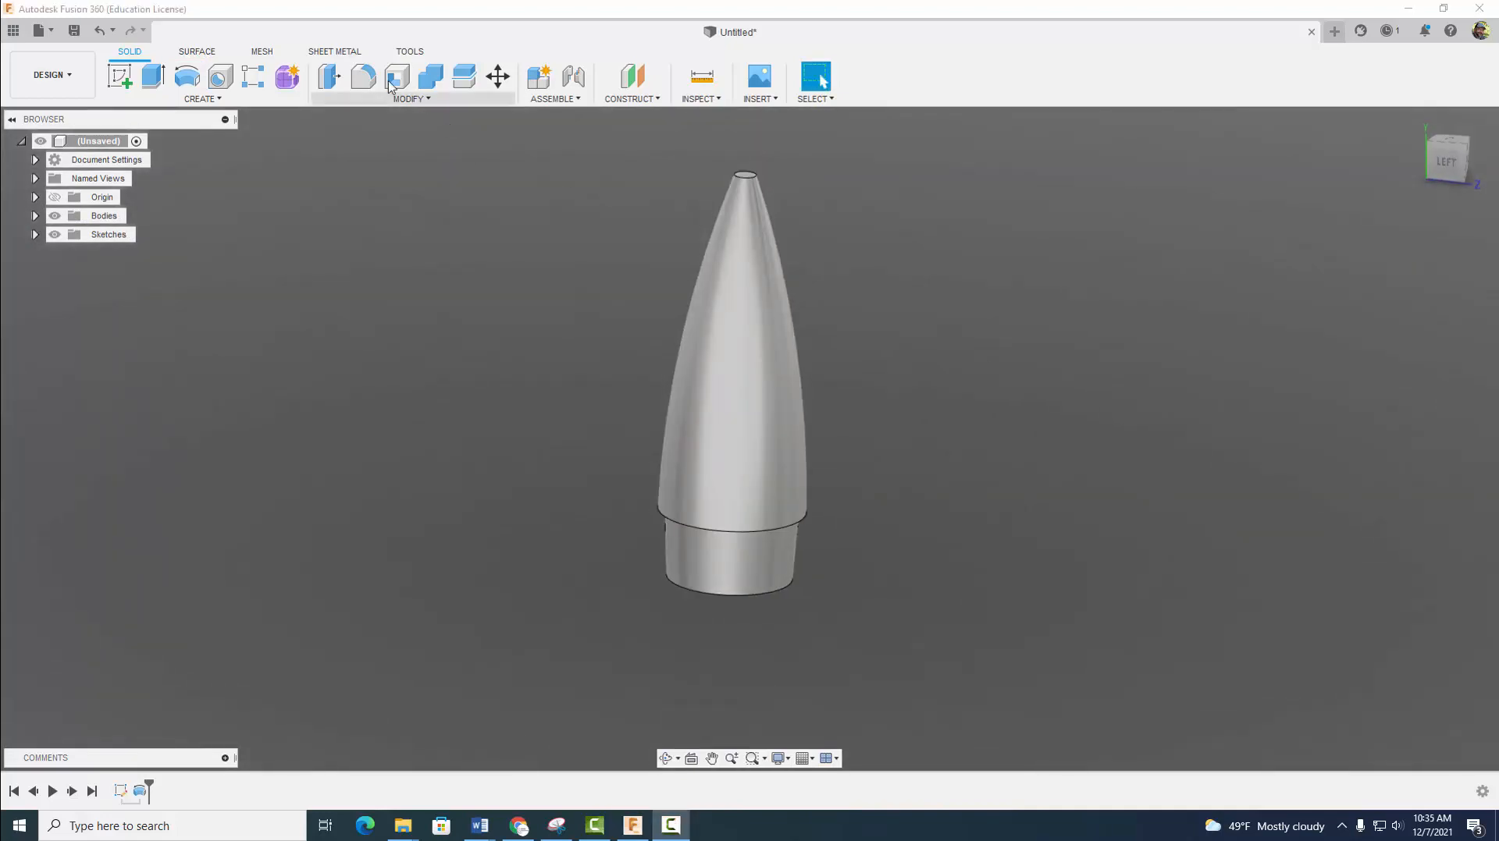
{"action": "left_click", "coordinate": [363, 76]}
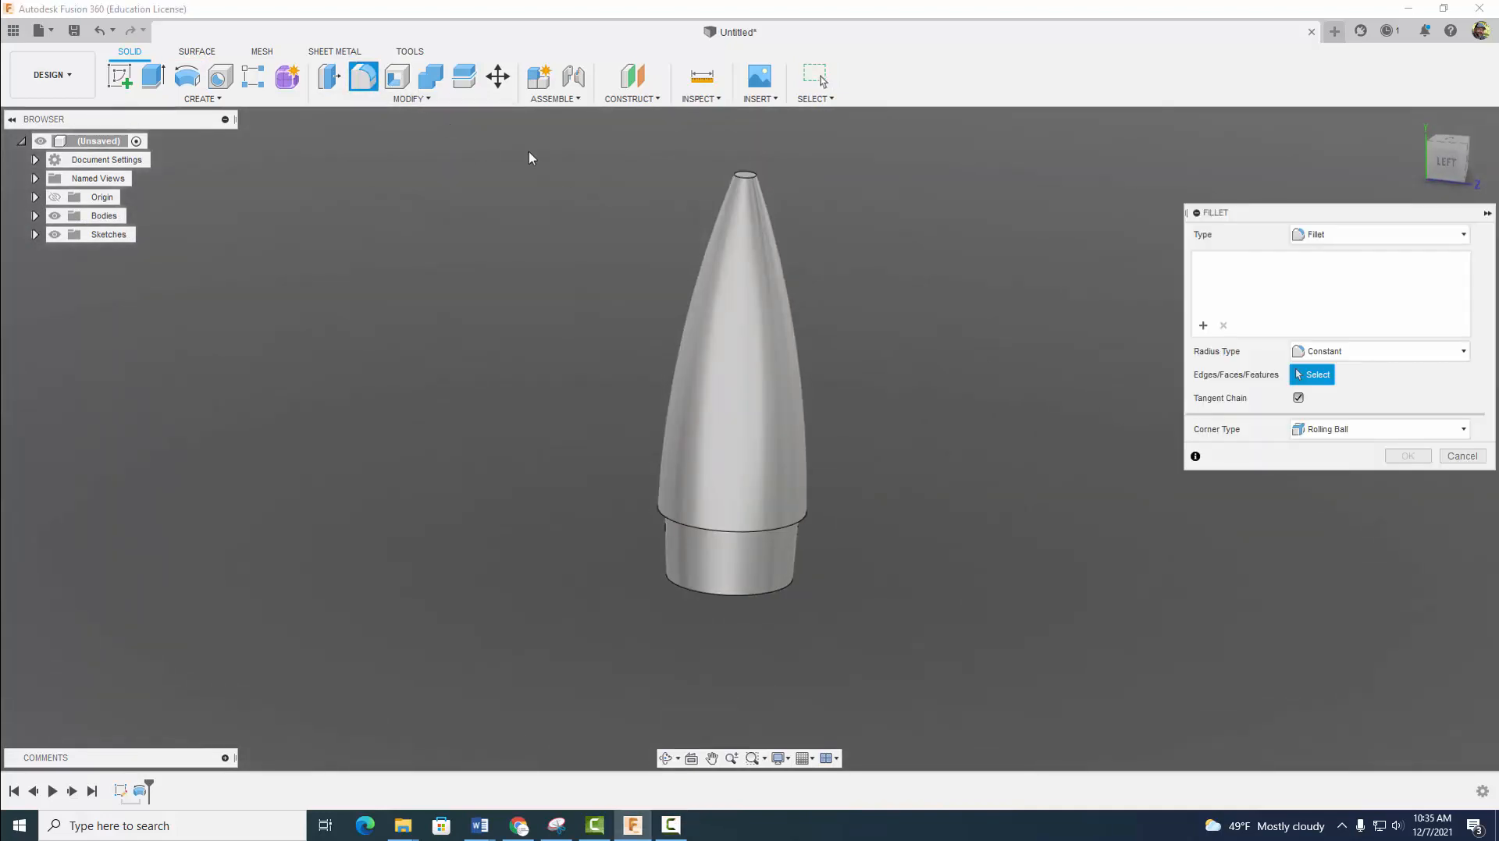
{"action": "left_click", "coordinate": [741, 179]}
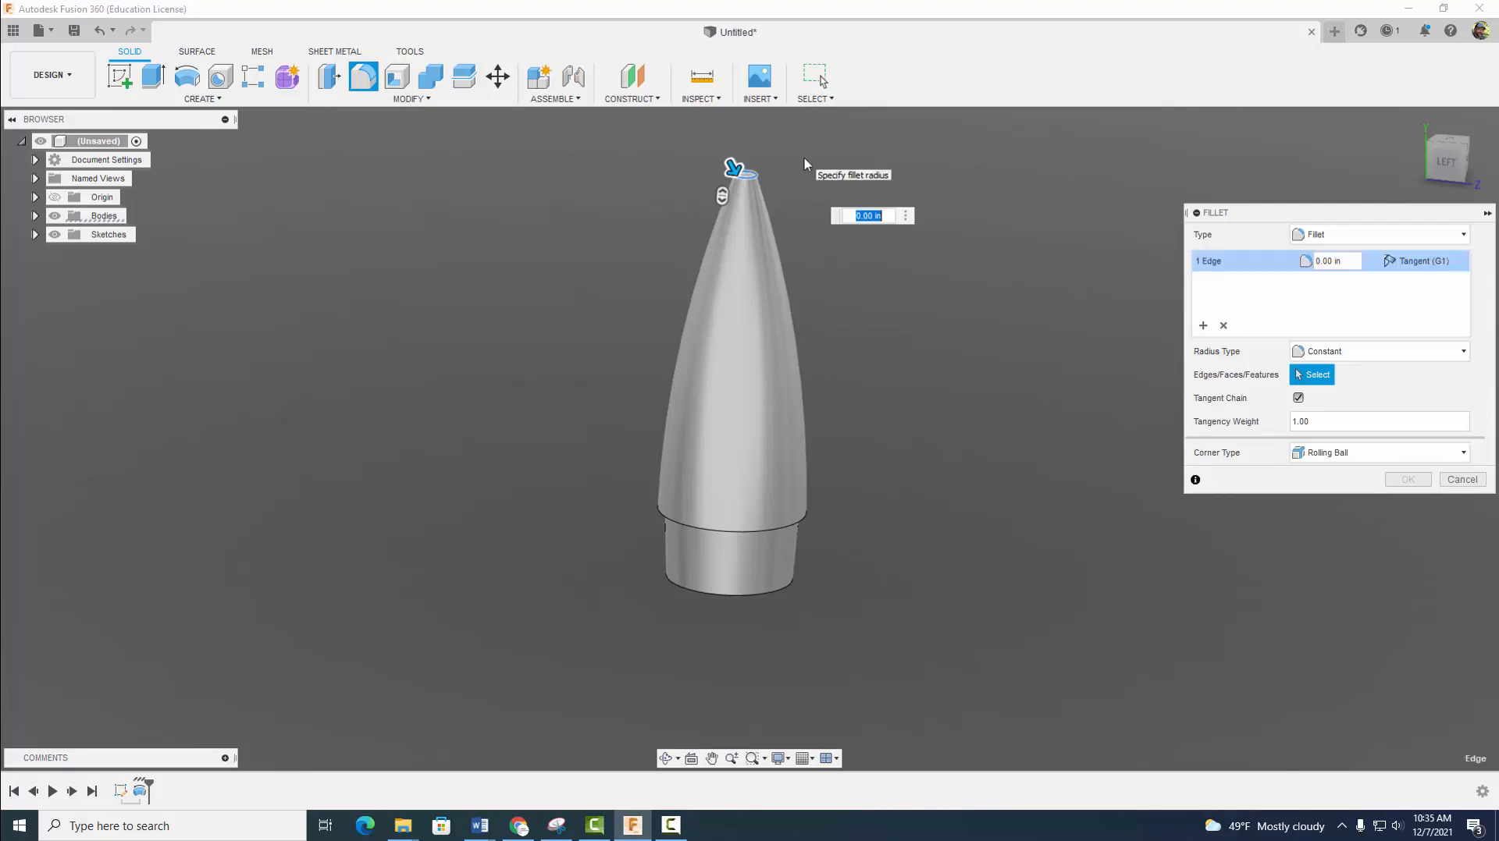
{"action": "key", "text": "BackSpace"}
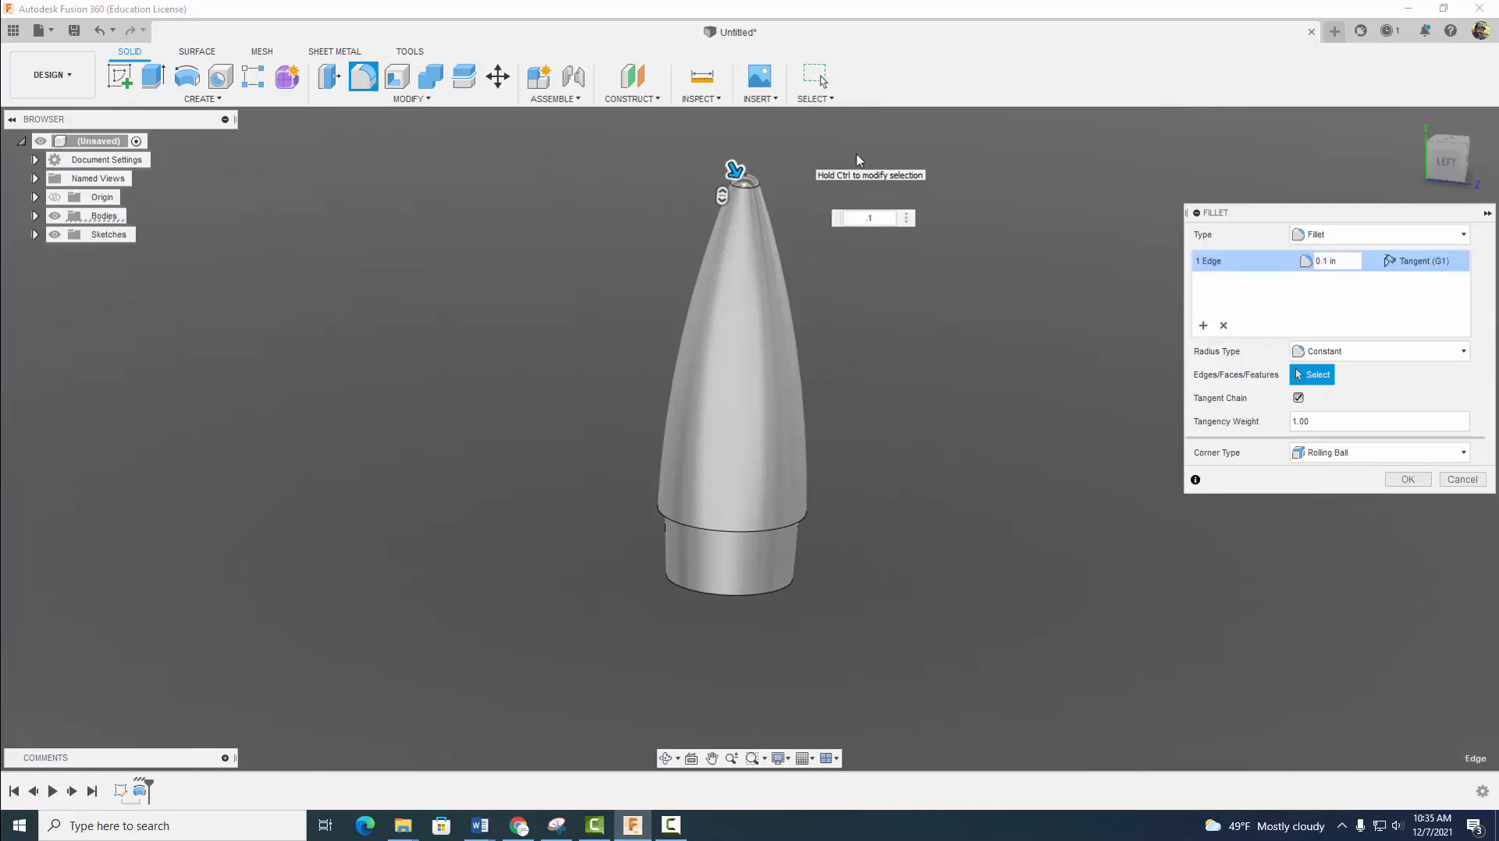
{"action": "left_click", "coordinate": [1407, 479]}
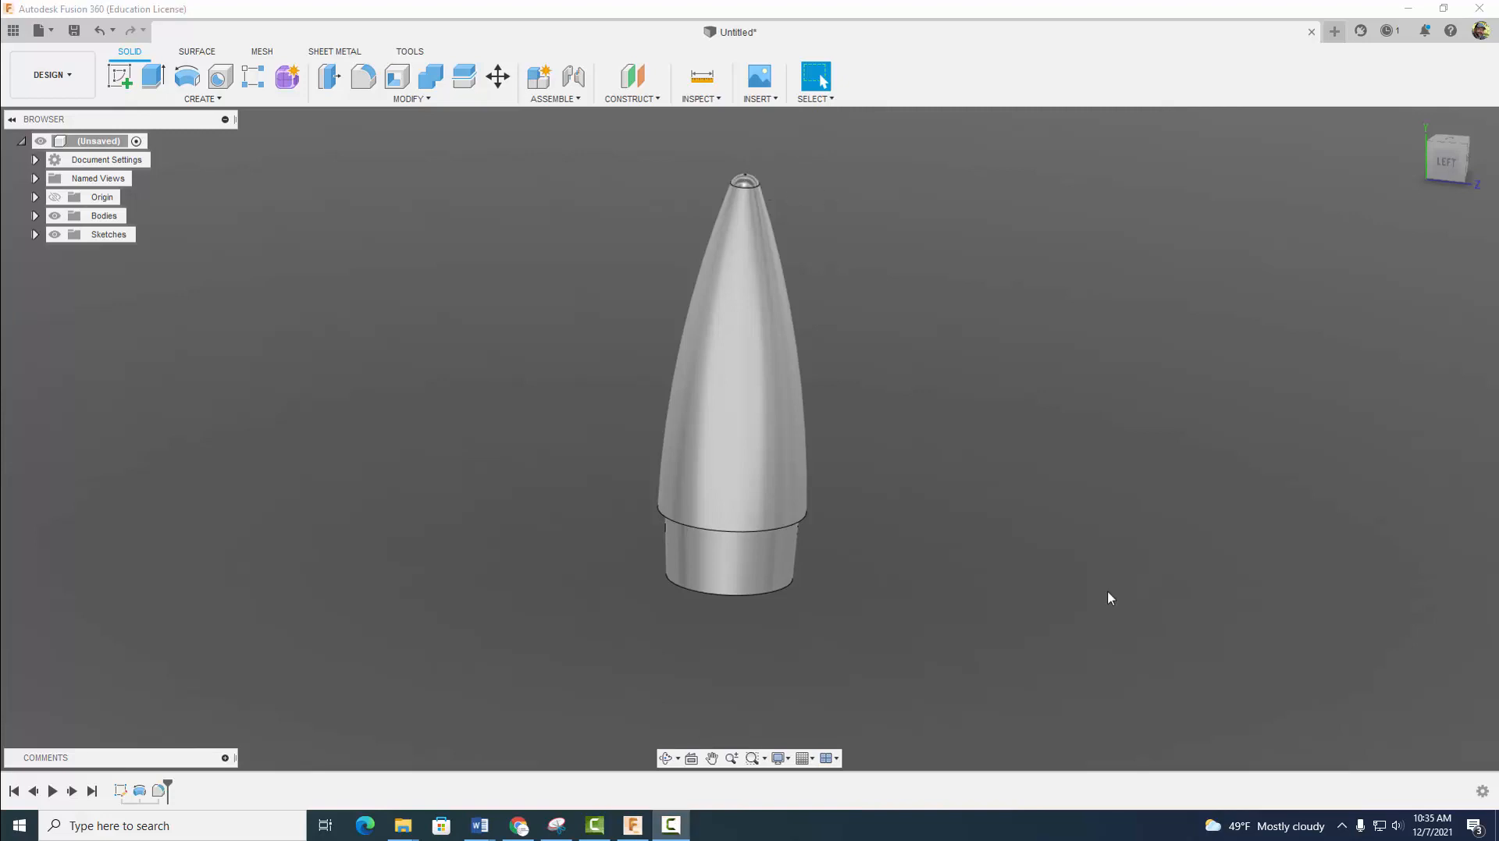
- Fillet the inner edge where the tapered base meets the shoulder with a 0.02 in radius
{"action": "middle_click_drag", "start_coordinate": [1104, 592], "coordinate": [1101, 487], "text": "shift"}
{"action": "key", "text": "f"}
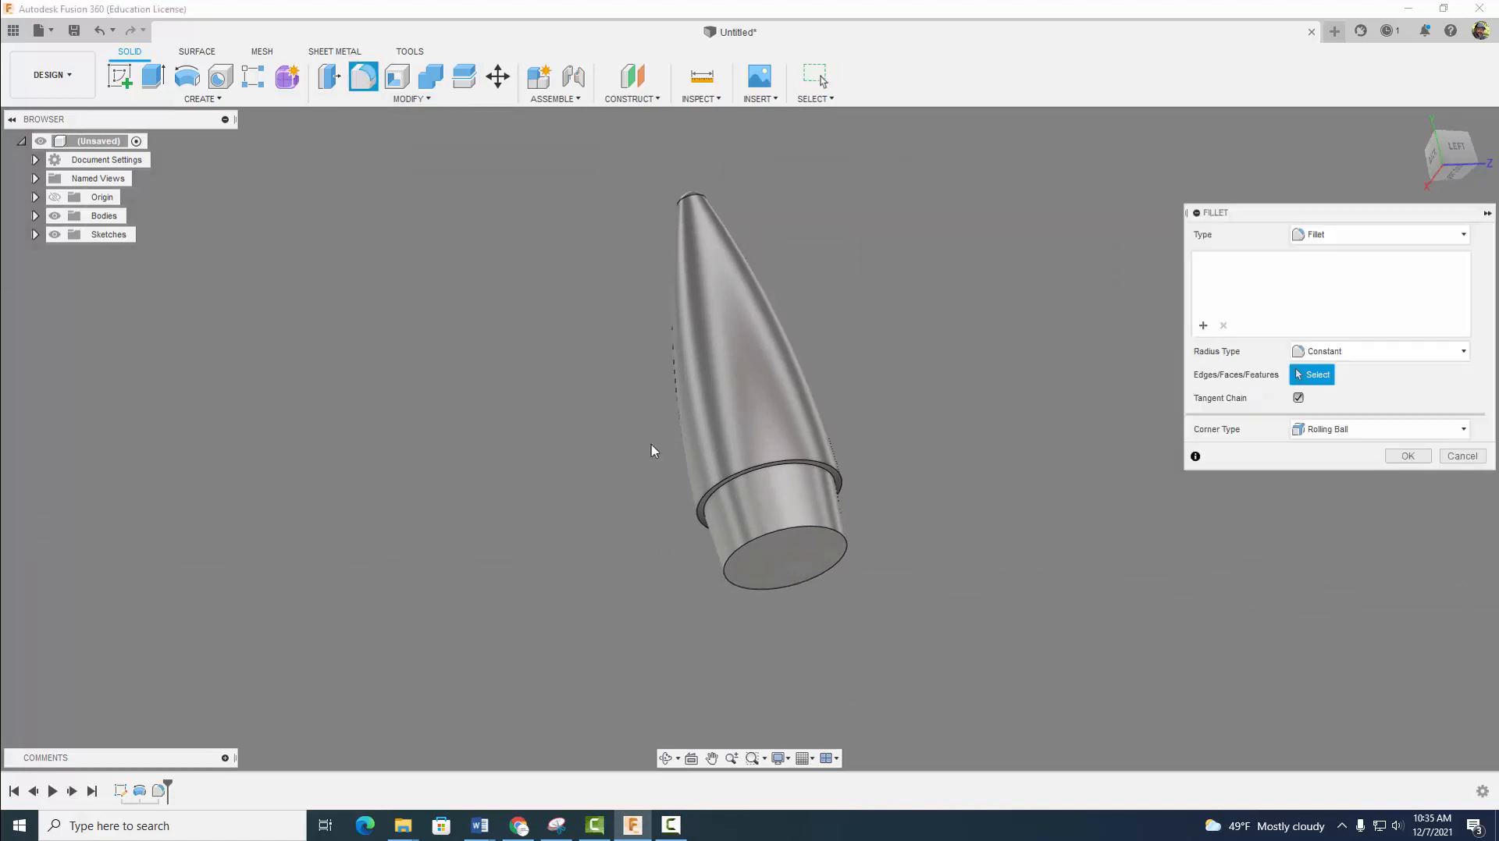
{"action": "scroll", "coordinate": [730, 503], "scroll_direction": "up", "scroll_amount": 3}
{"action": "left_click", "coordinate": [730, 505]}
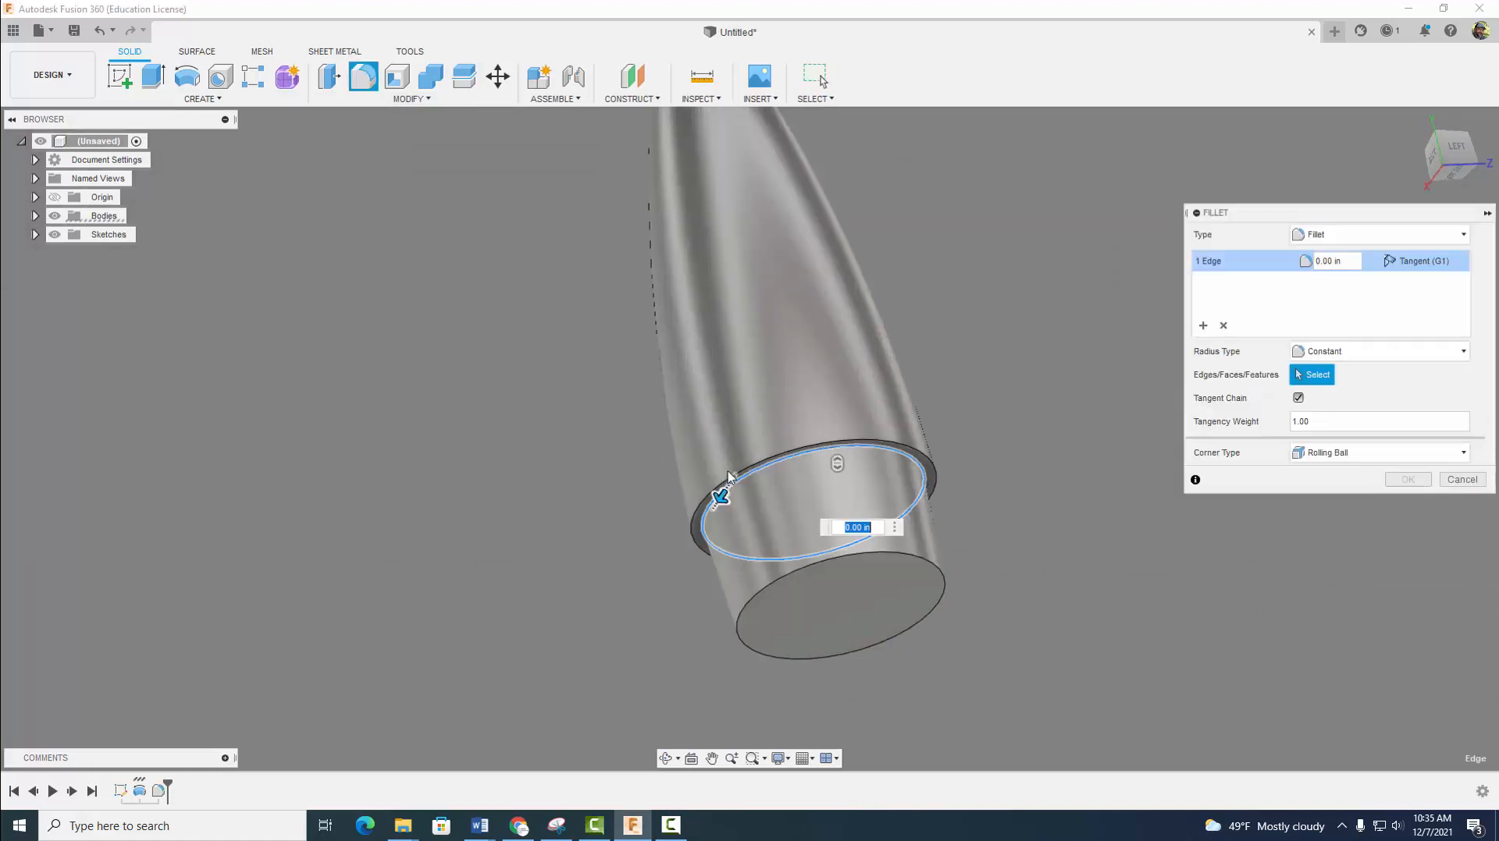
{"action": "type", "text": ".02"}
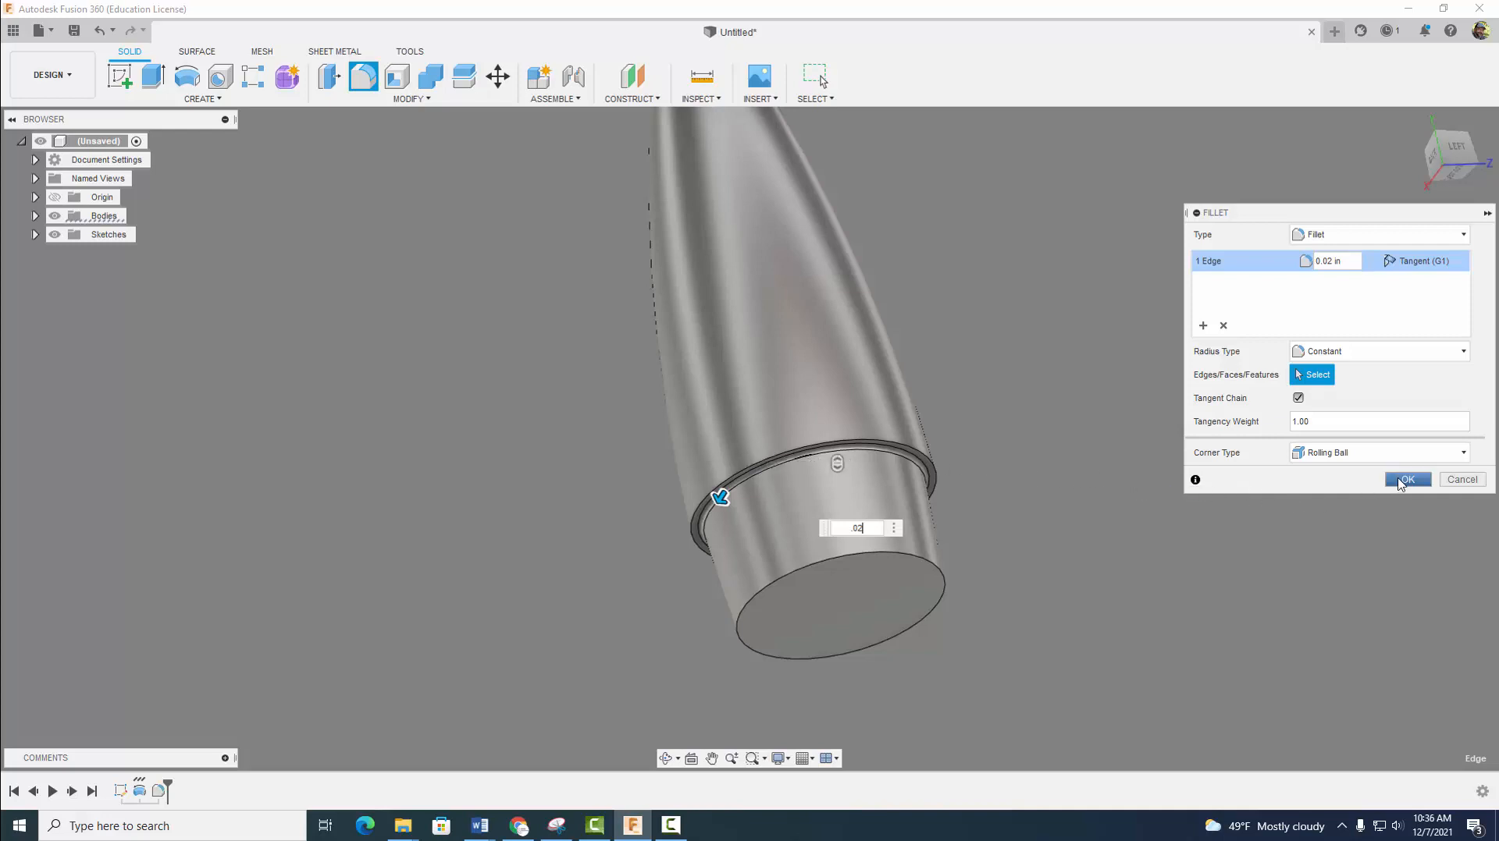
{"action": "left_click", "coordinate": [1404, 481]}
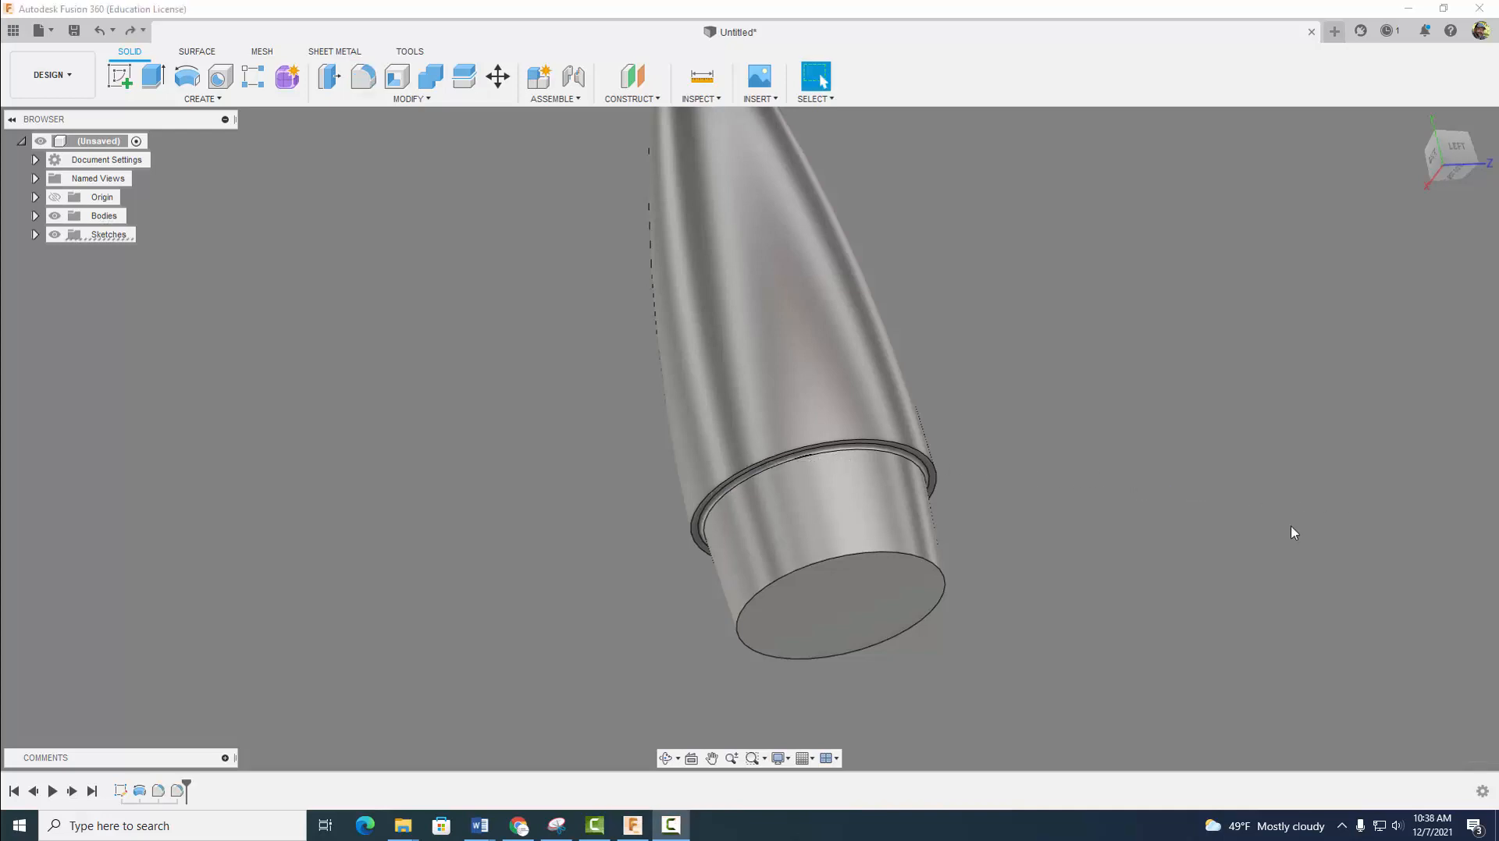
- Shell the body through its flat base face with an inside thickness of 0.06 in
{"action": "left_click", "coordinate": [404, 88]}
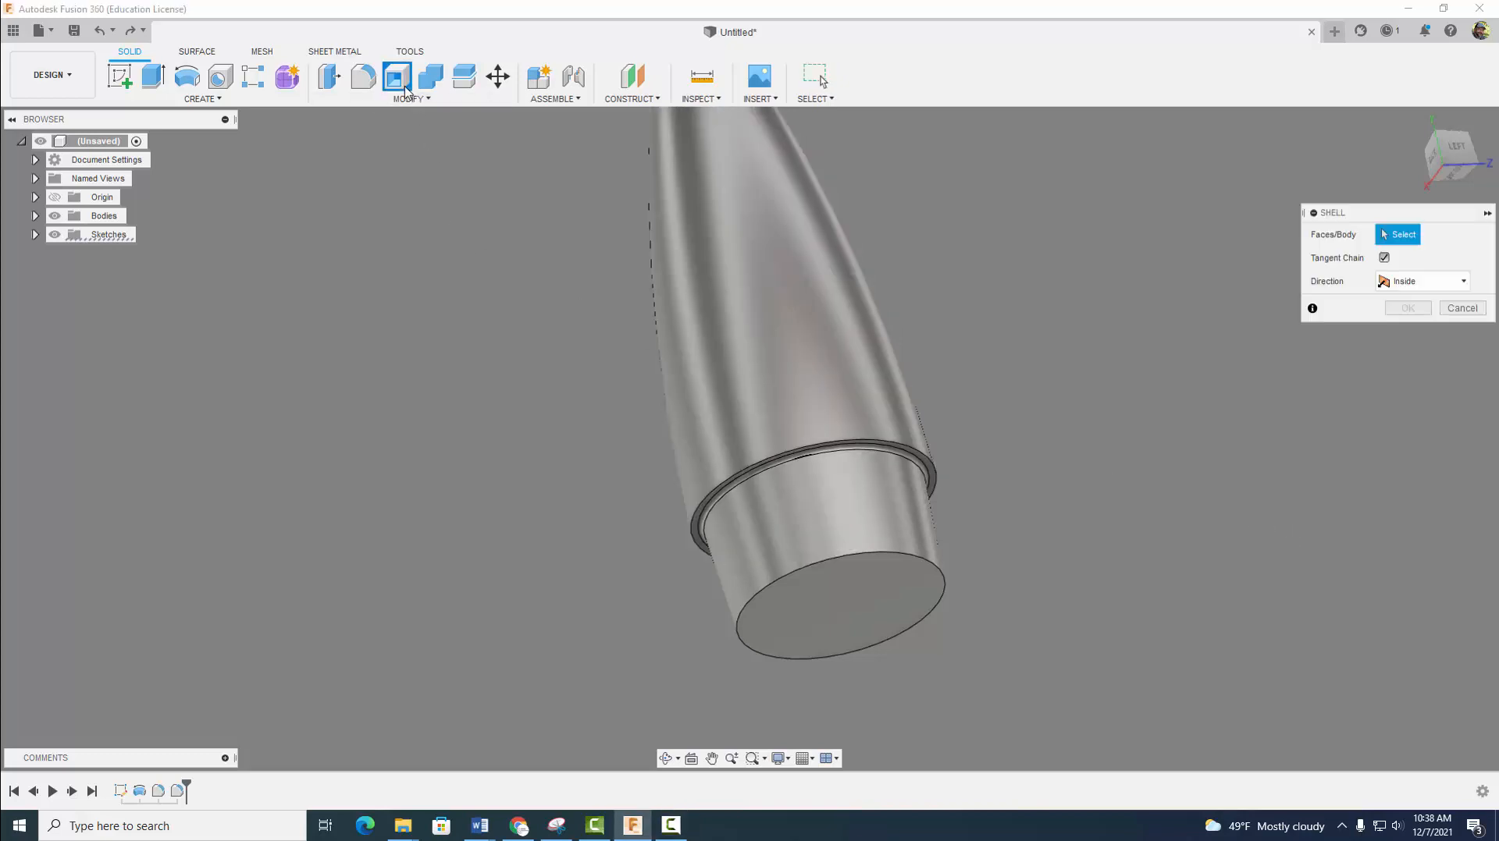
{"action": "left_click", "coordinate": [831, 606]}
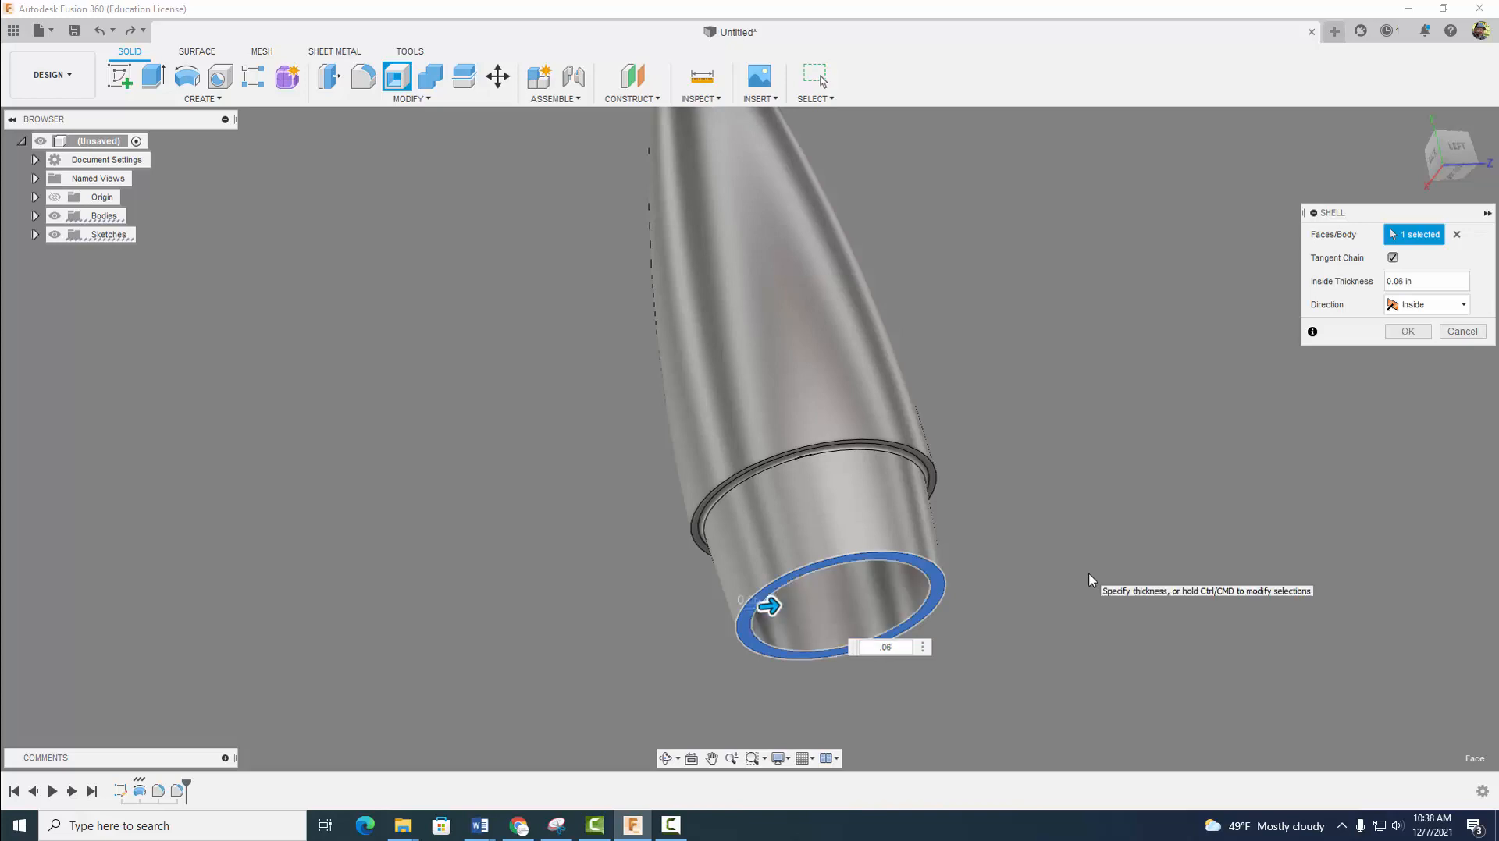
{"action": "left_click", "coordinate": [1407, 332]}
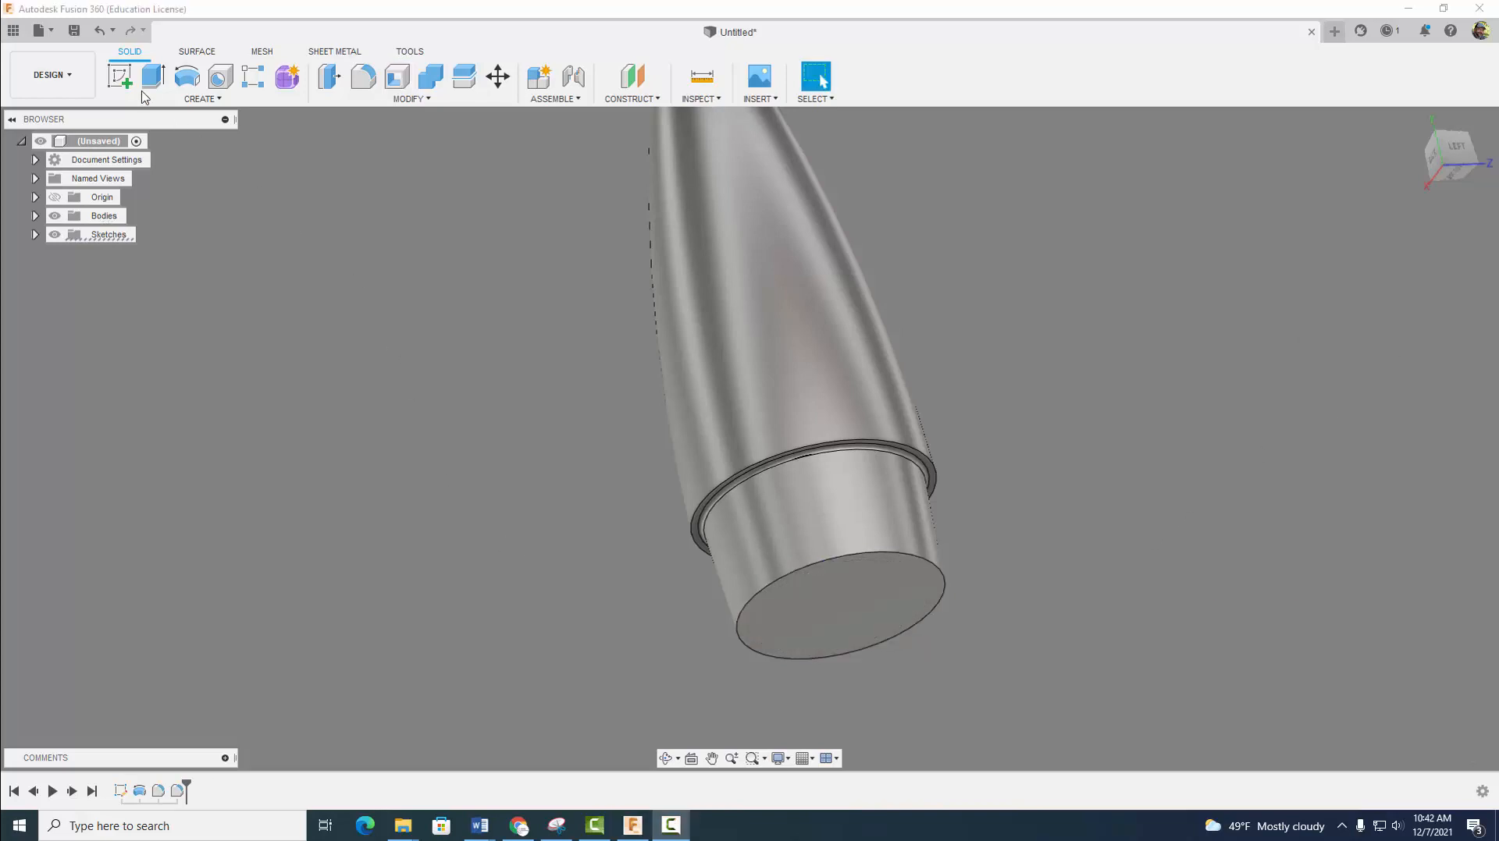
- Sketch a 0.75 in diameter circle centred on the origin on the flat base face, and finish the sketch
{"action": "left_click", "coordinate": [121, 78]}
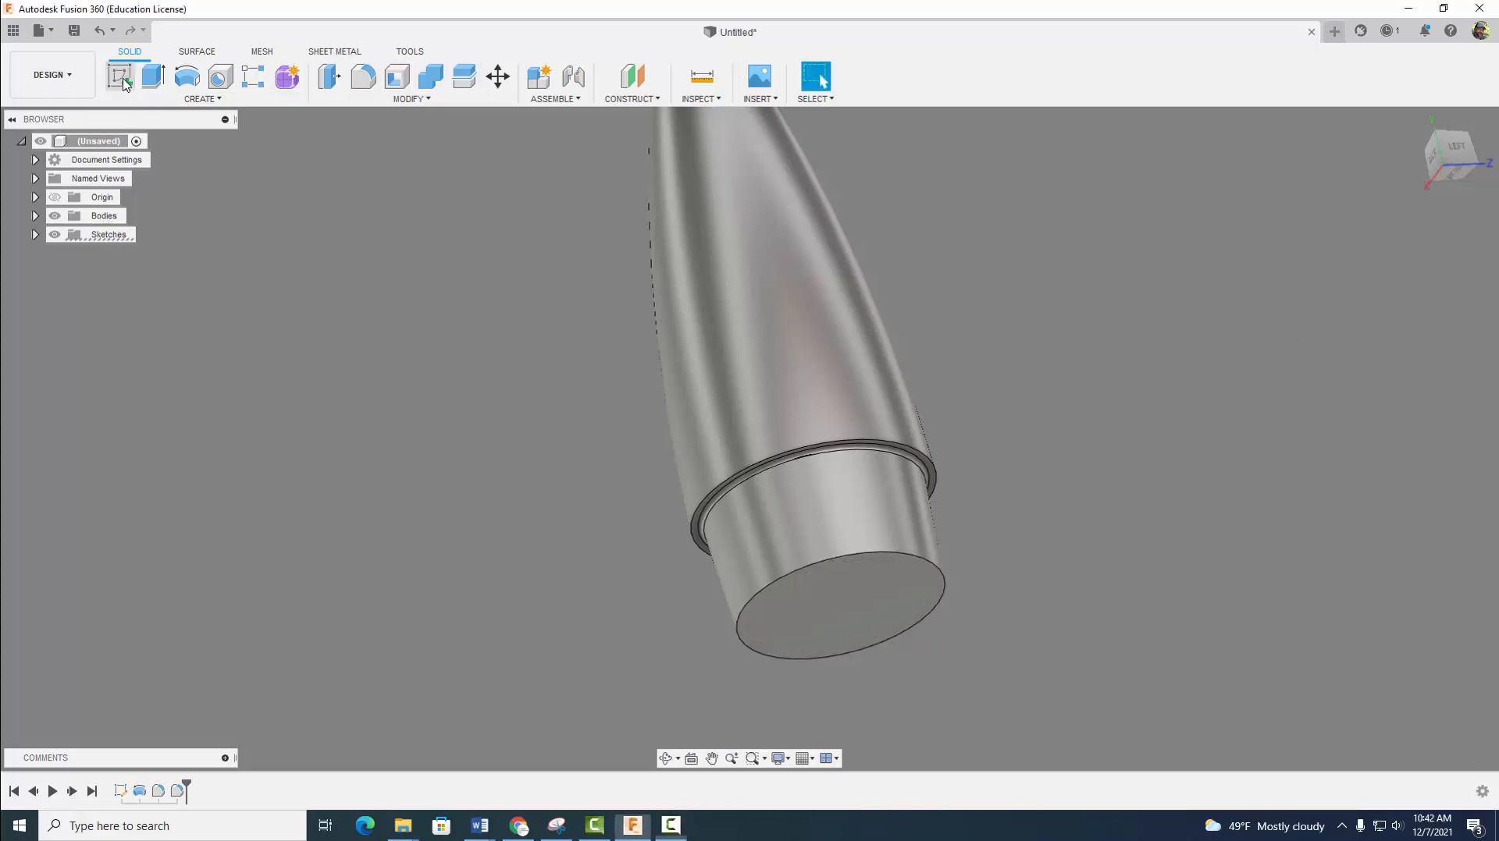
{"action": "left_click", "coordinate": [776, 615]}
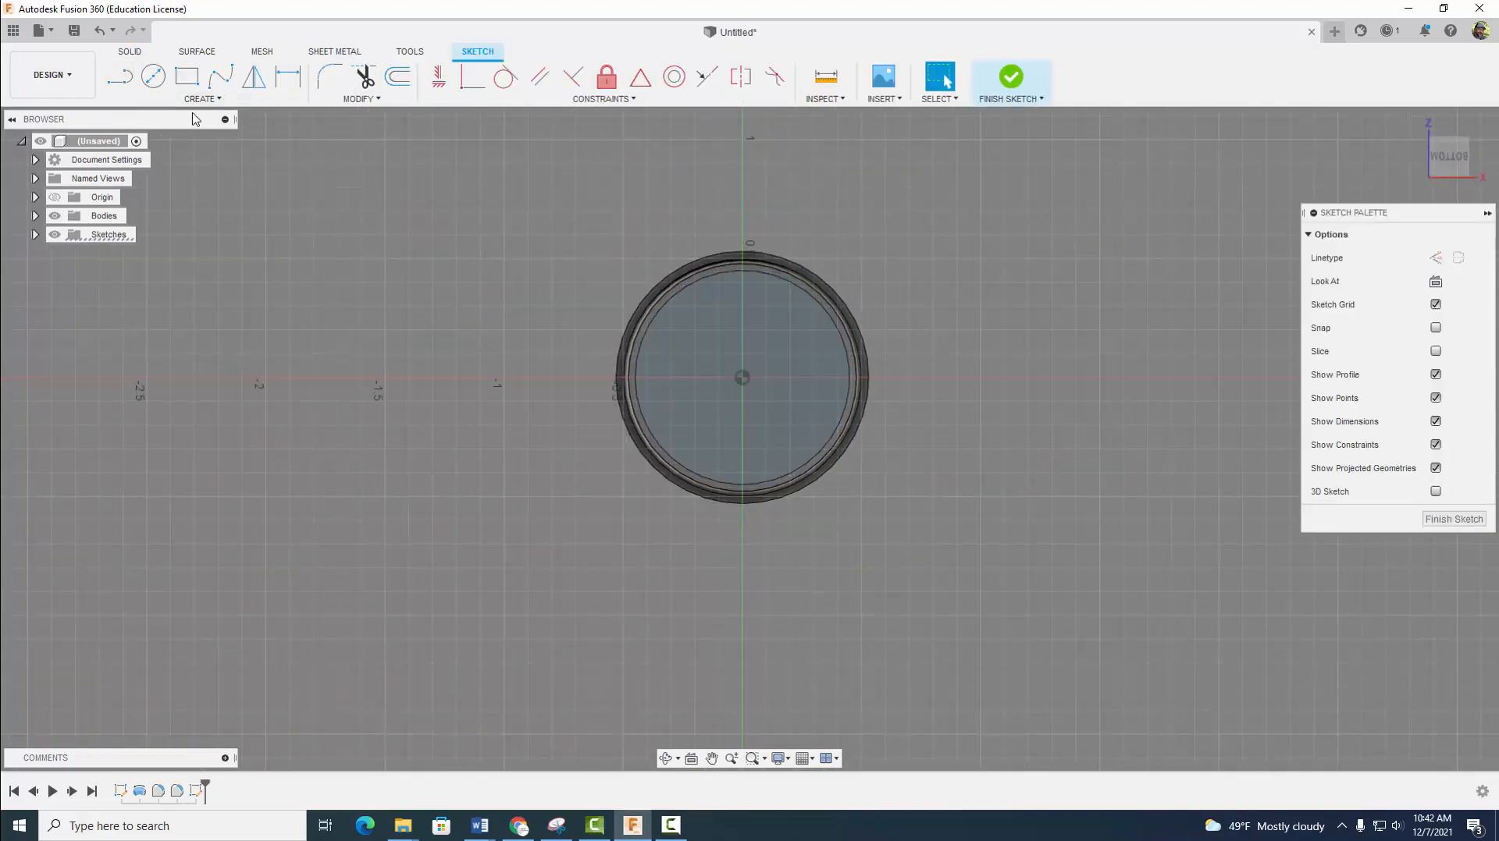
{"action": "left_click", "coordinate": [153, 76]}
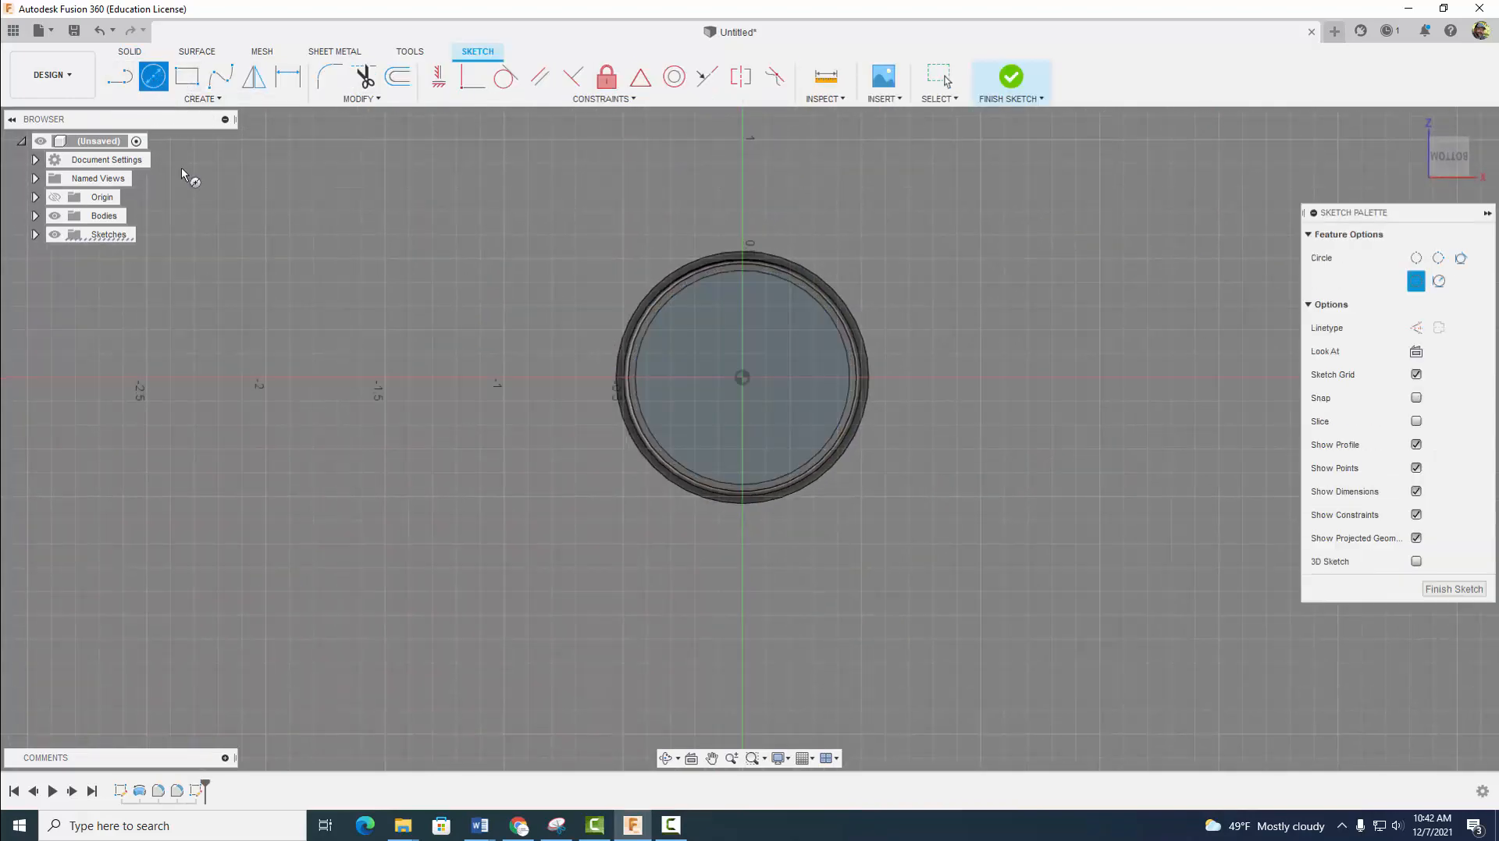
{"action": "left_click", "coordinate": [742, 378]}
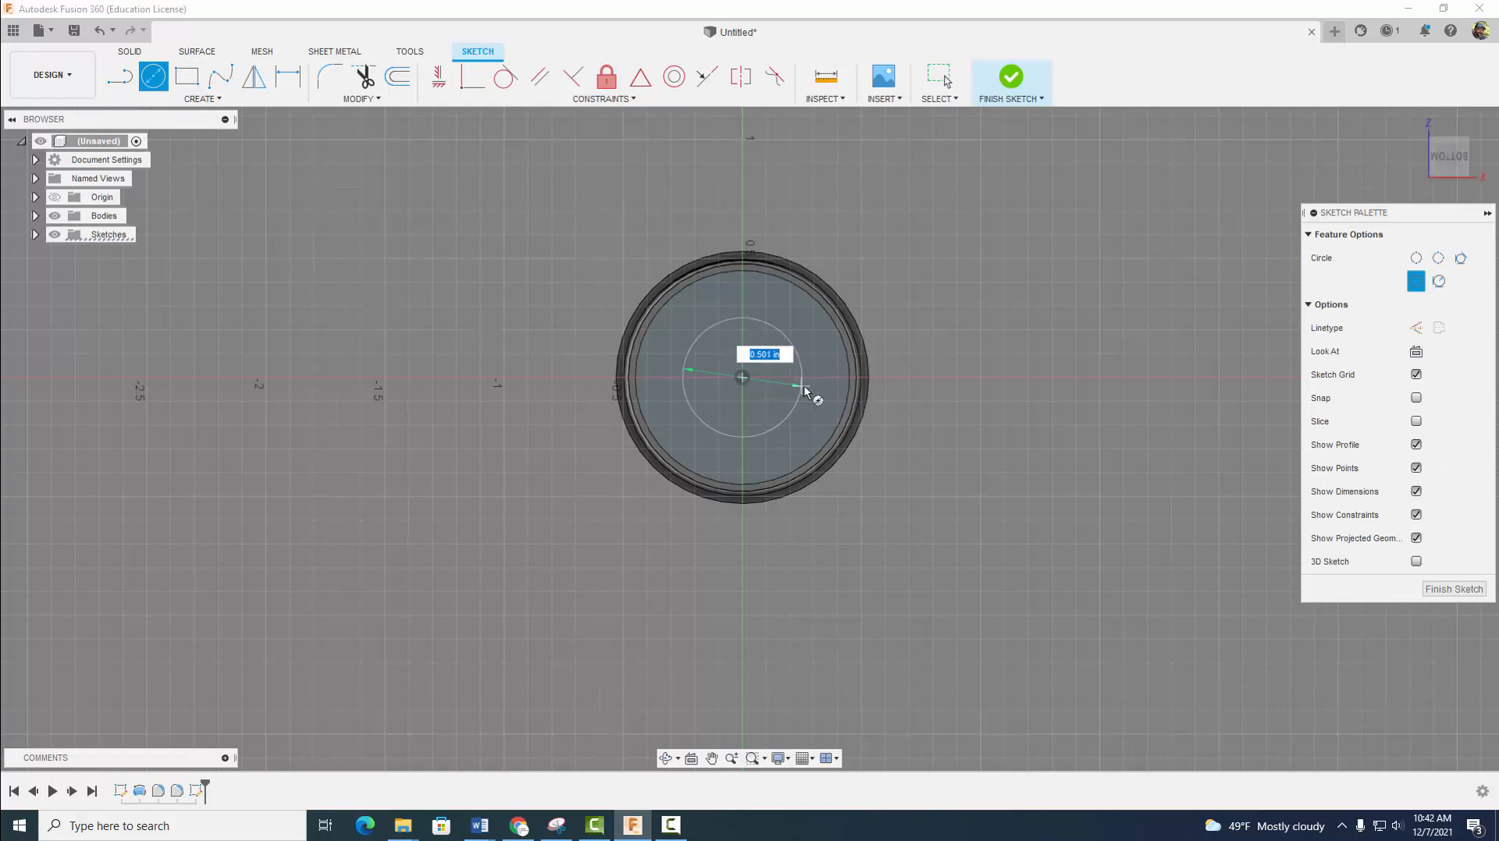
{"action": "type", "text": ".75"}
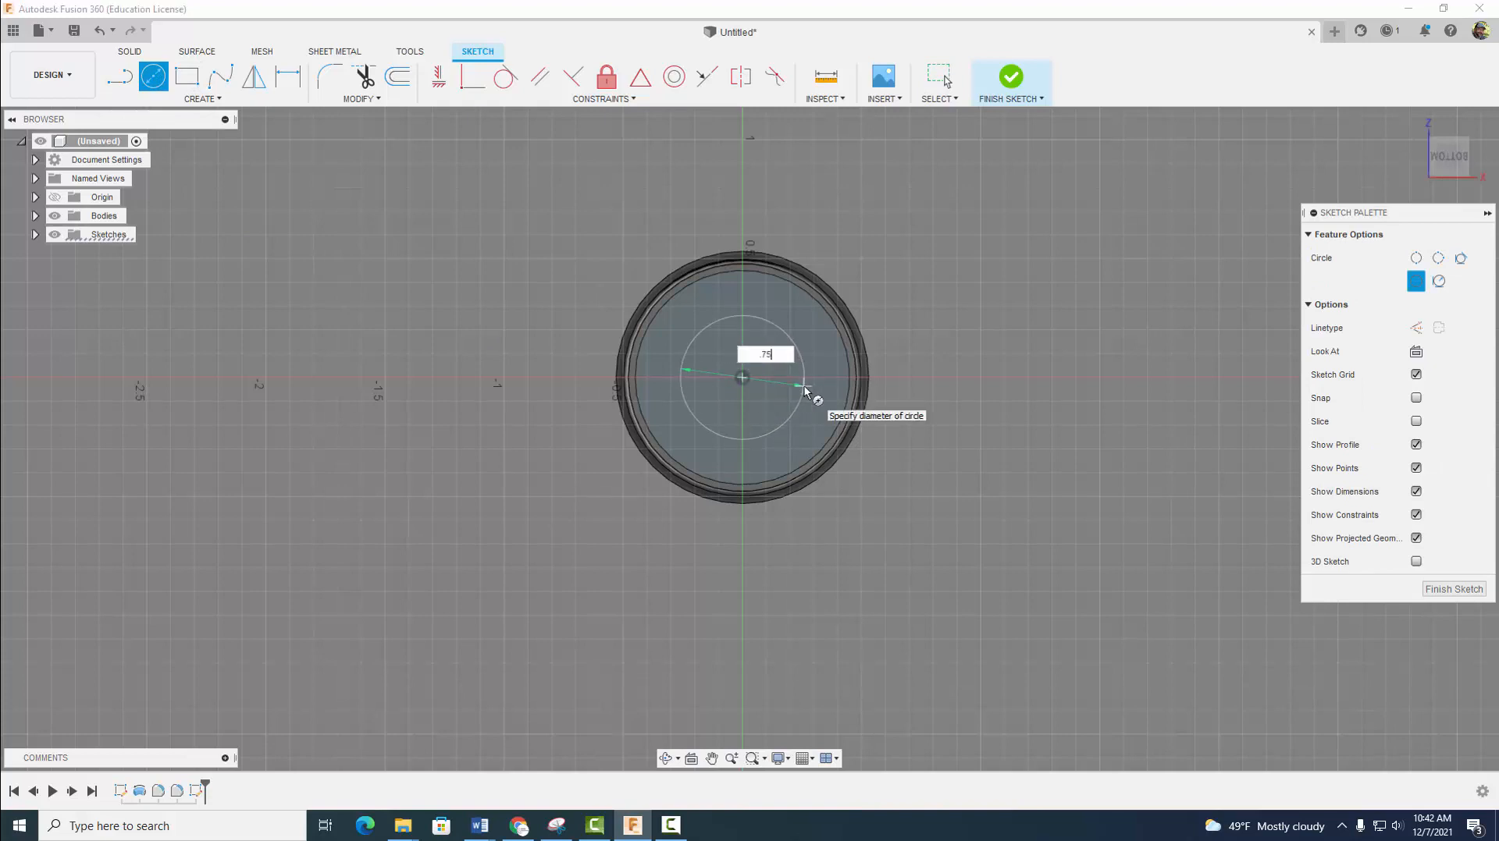
{"action": "key", "text": "Return"}
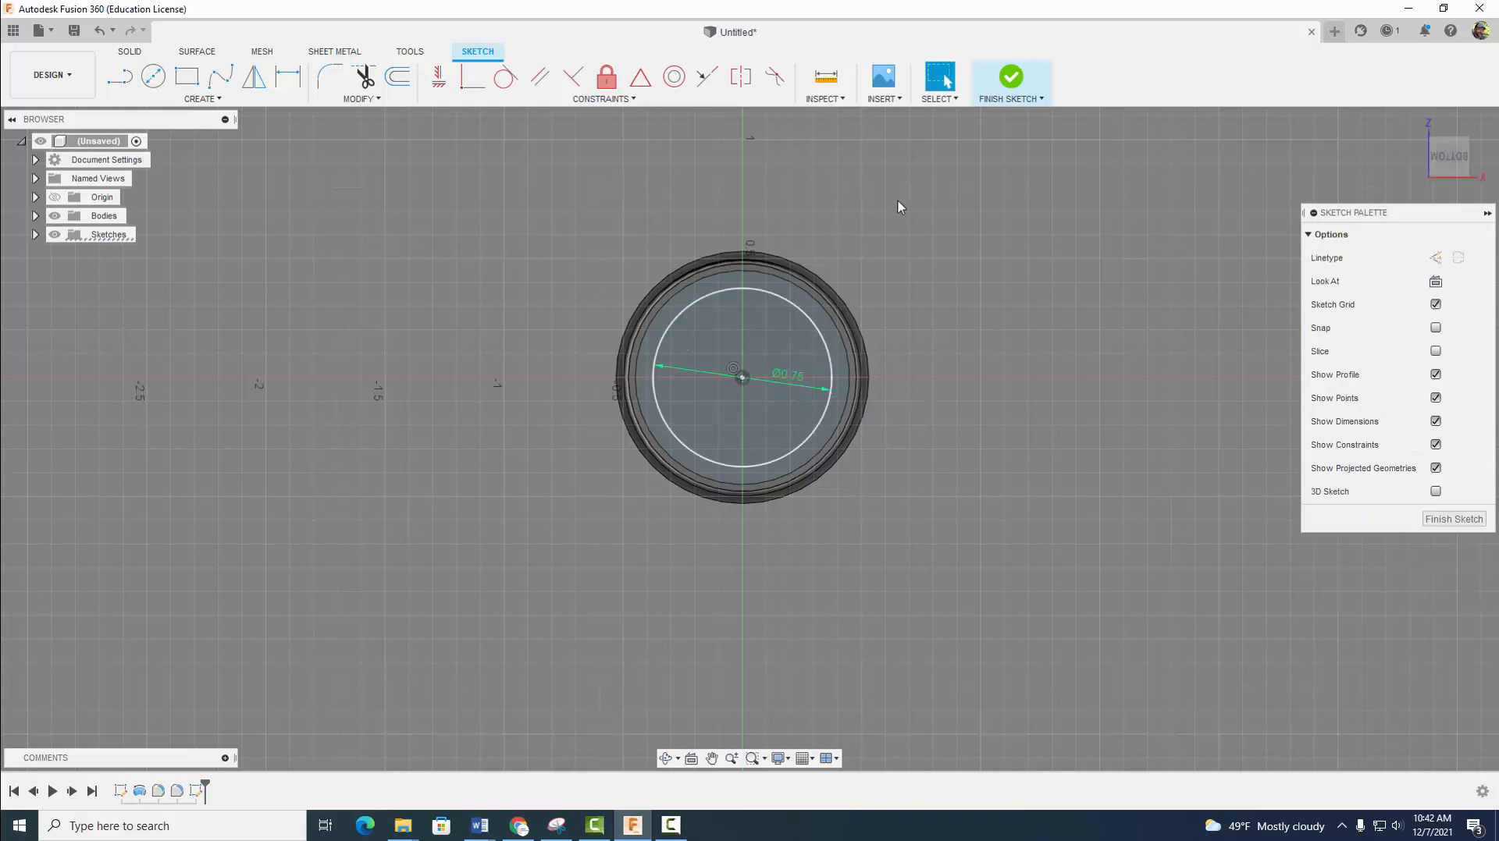
{"action": "left_click", "coordinate": [1009, 80]}
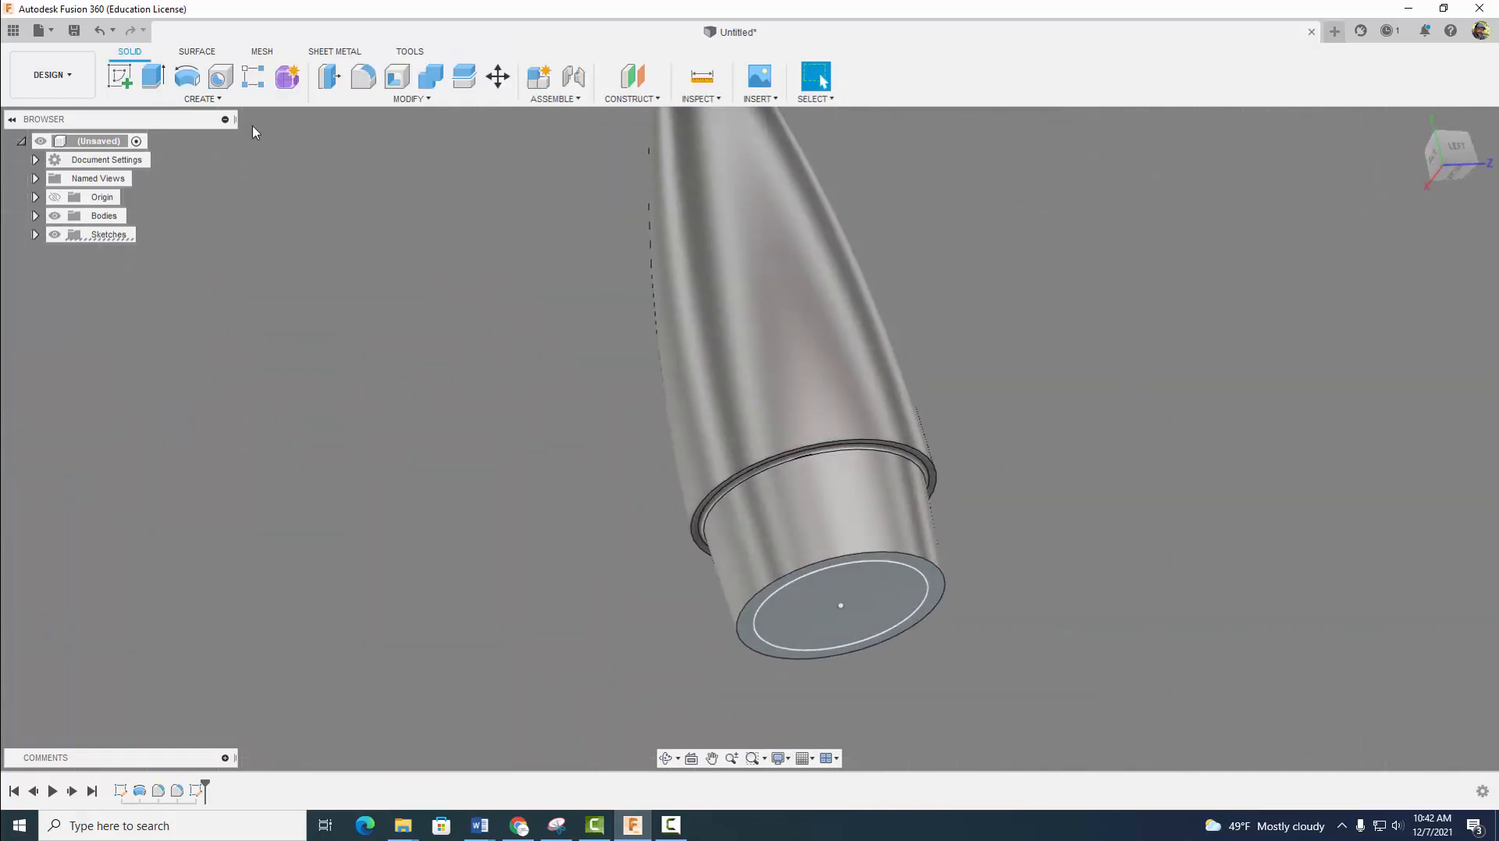
- Extrude-cut the circle on the base face 1 in into the nose cone with a -3 degree taper angle
{"action": "left_click", "coordinate": [154, 87]}
{"action": "left_click", "coordinate": [835, 609]}
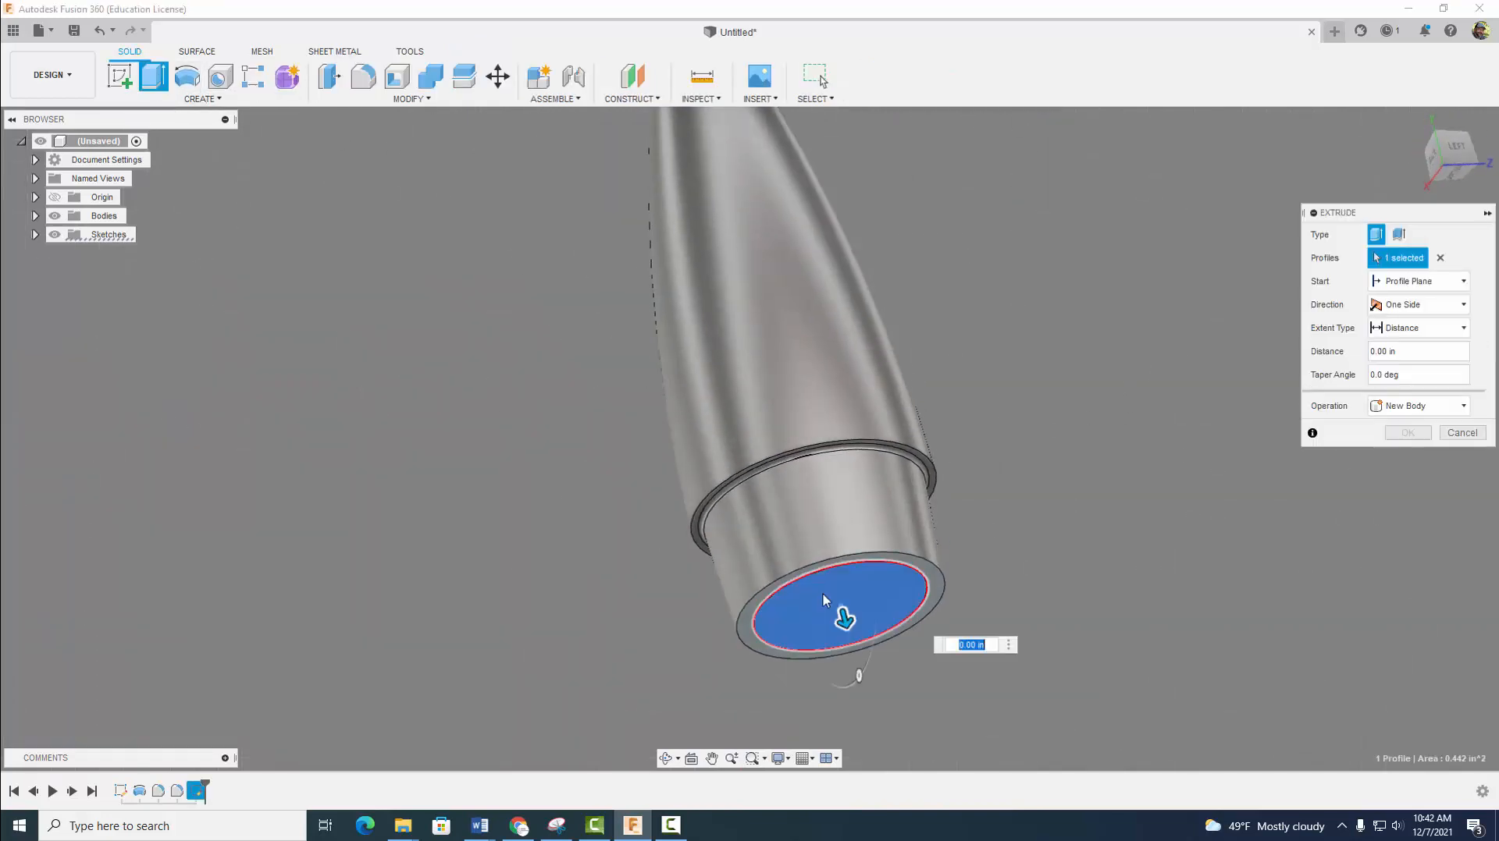
{"action": "left_click_drag", "start_coordinate": [846, 618], "coordinate": [817, 515]}
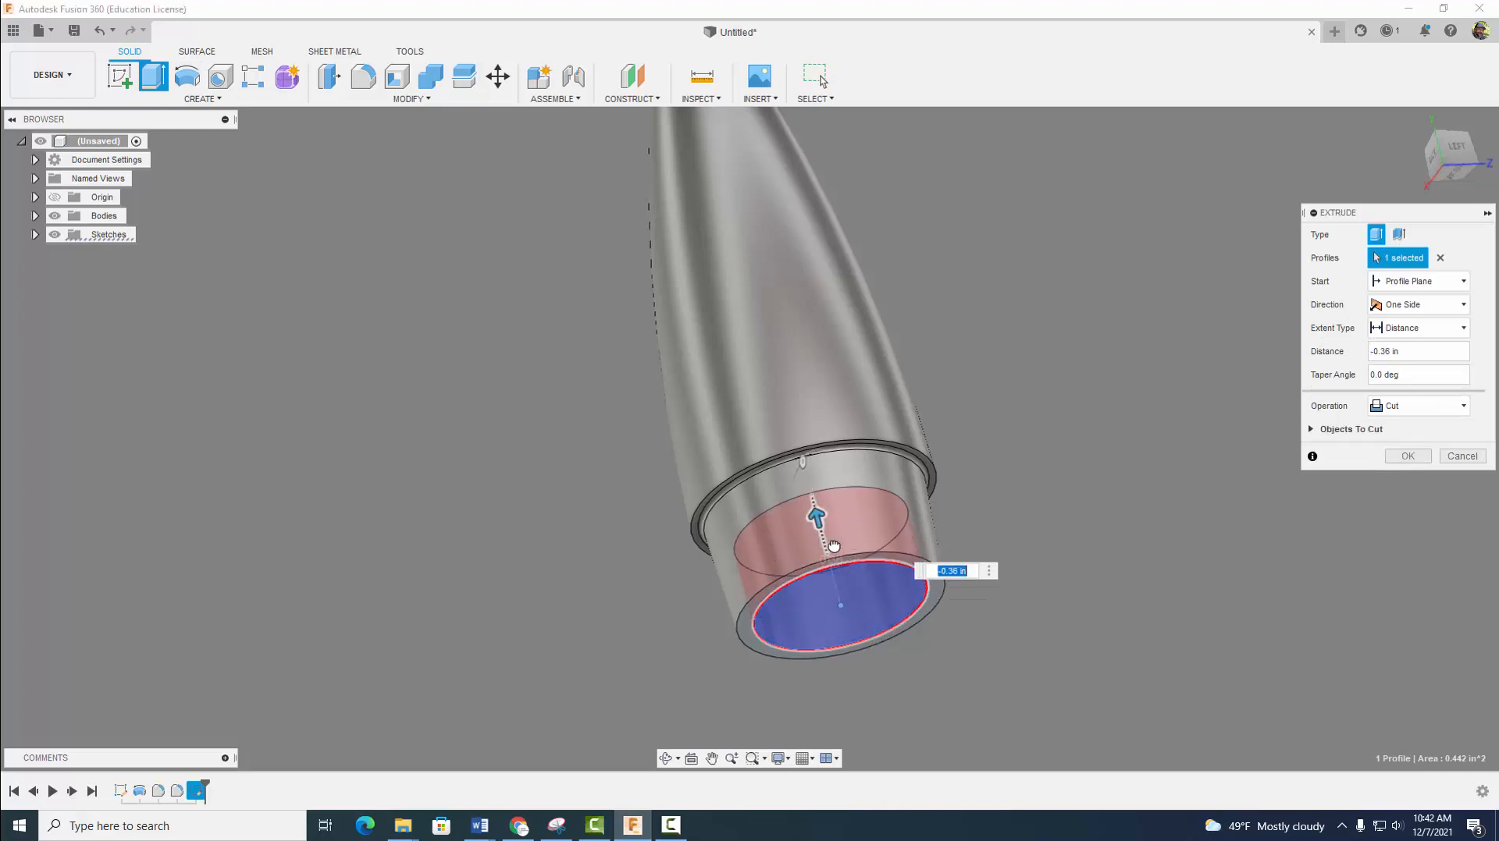
{"action": "type", "text": "-1"}
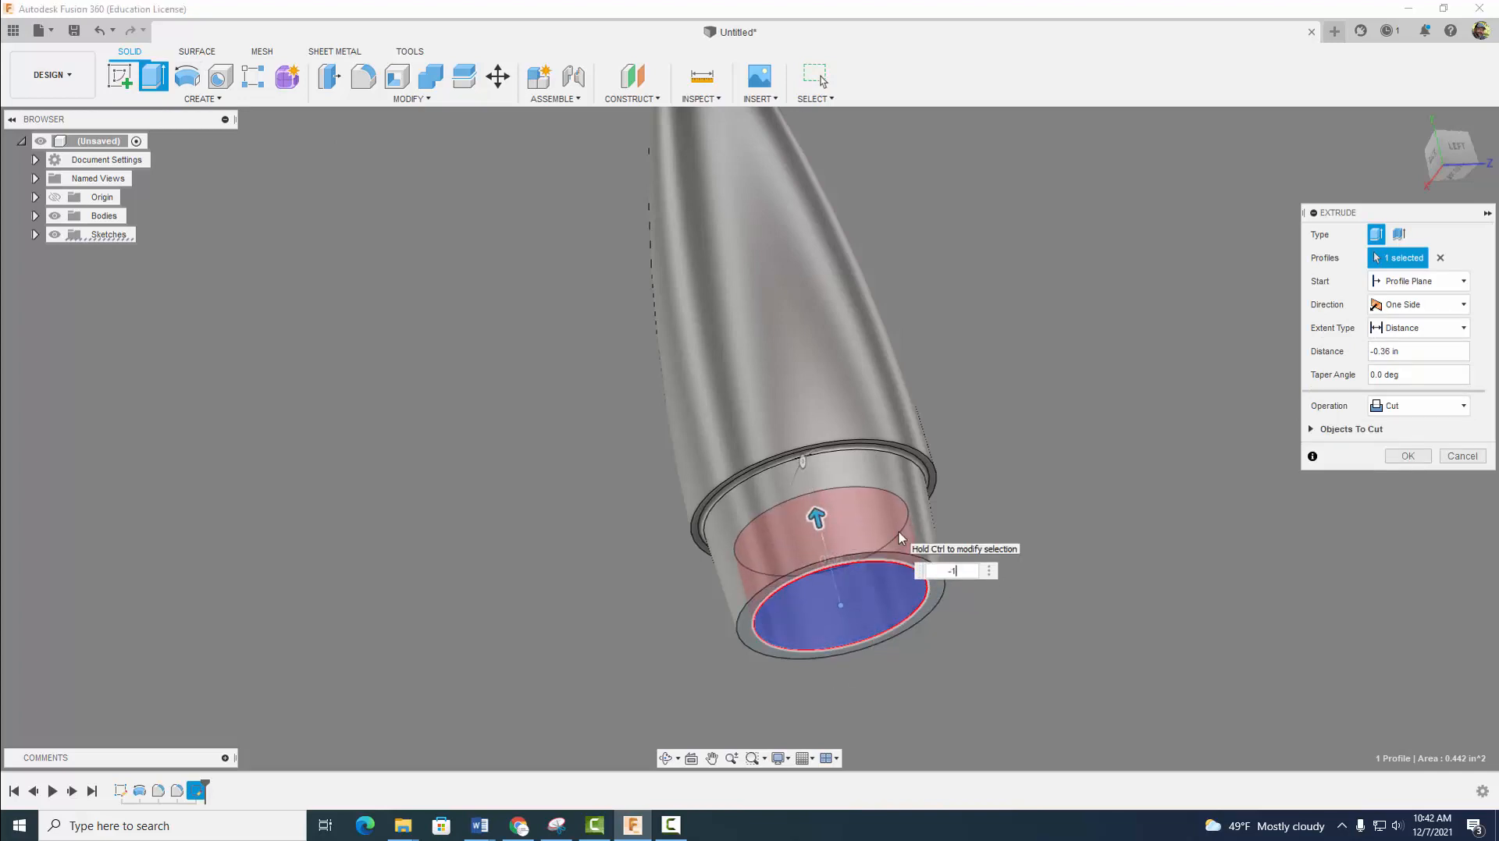
{"action": "left_click", "coordinate": [1421, 378]}
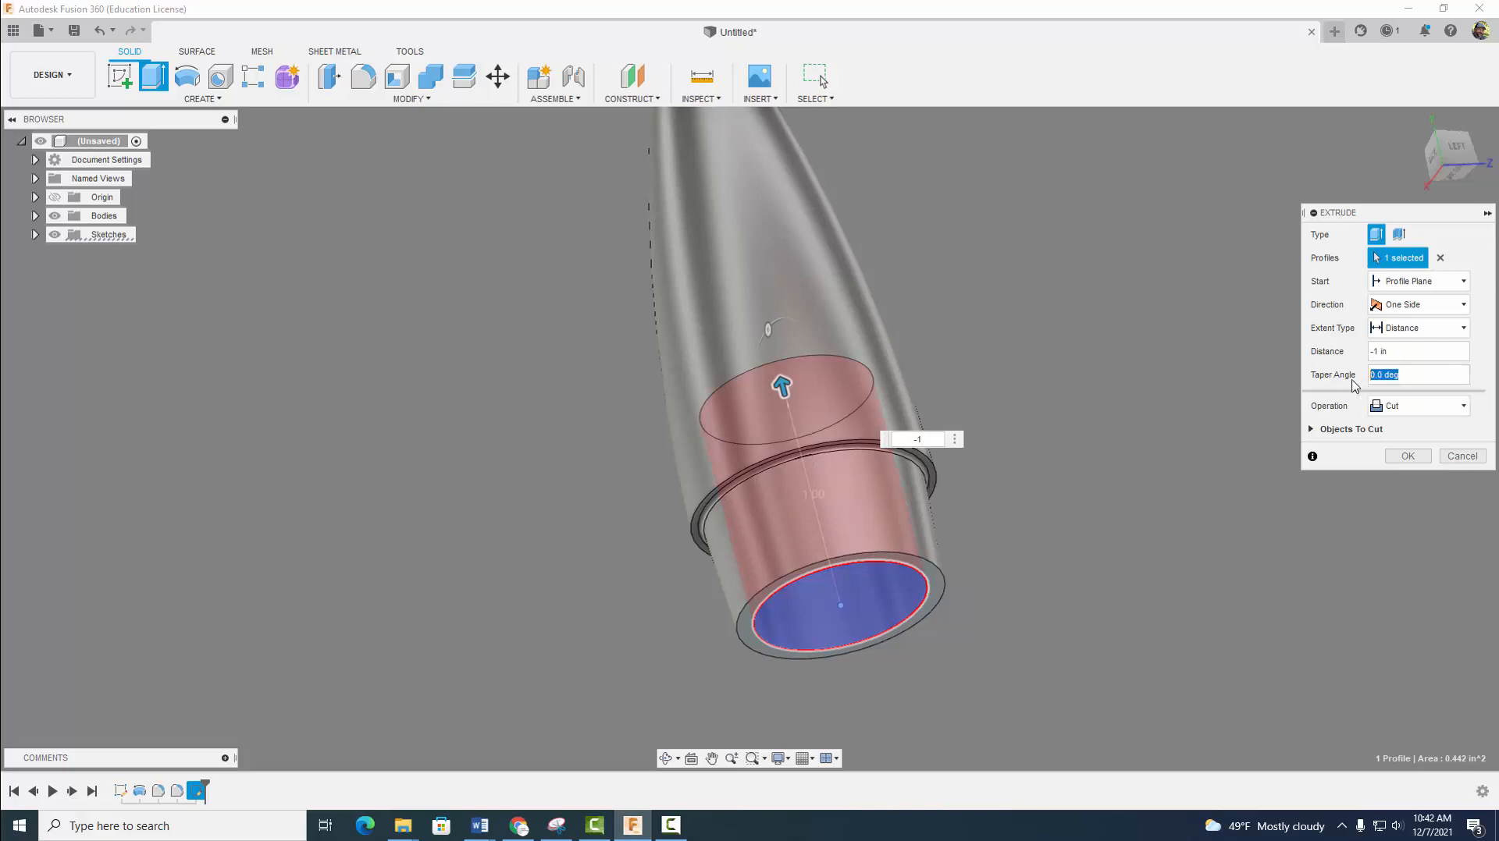
{"action": "type", "text": "-3"}
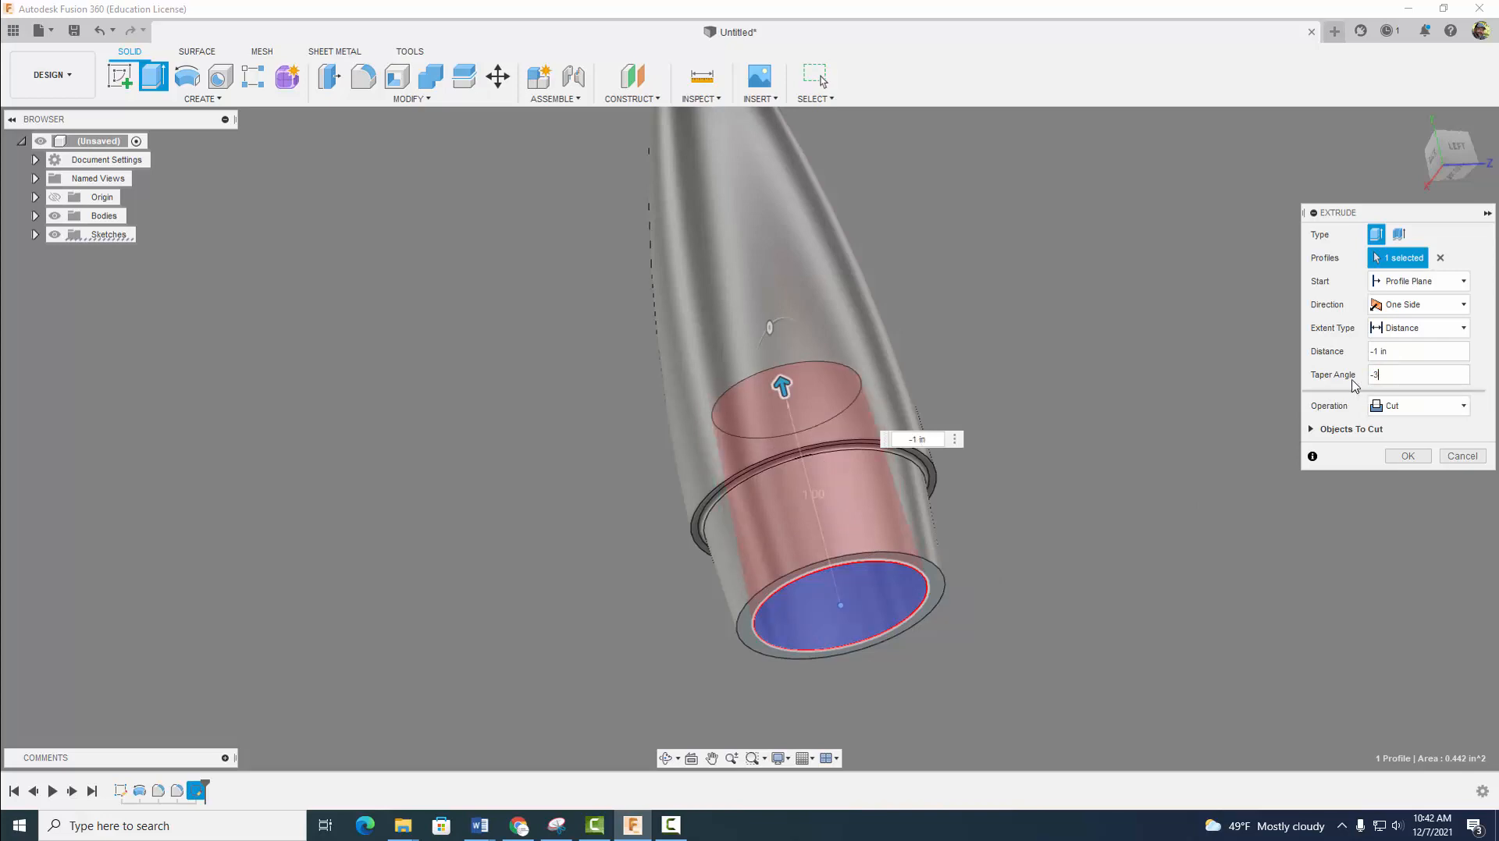
{"action": "left_click", "coordinate": [1405, 454]}
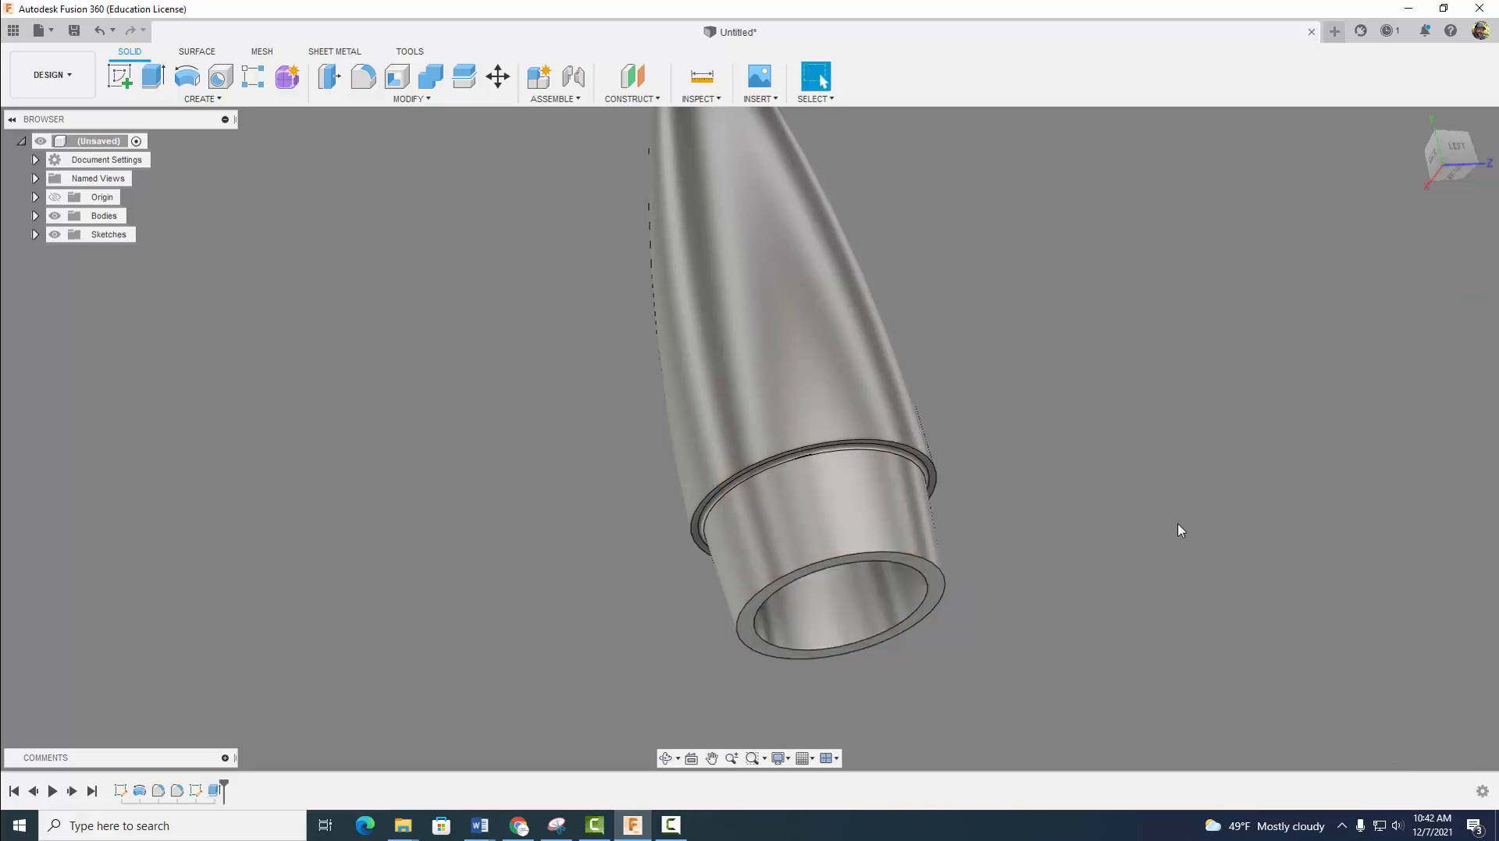
- Fillet the circular edge at the closed inner end of the tapered bore with a 0.3 in constant radius
{"action": "middle_click_drag", "start_coordinate": [1178, 524], "coordinate": [1066, 537], "text": "shift"}
{"action": "left_click", "coordinate": [363, 76]}
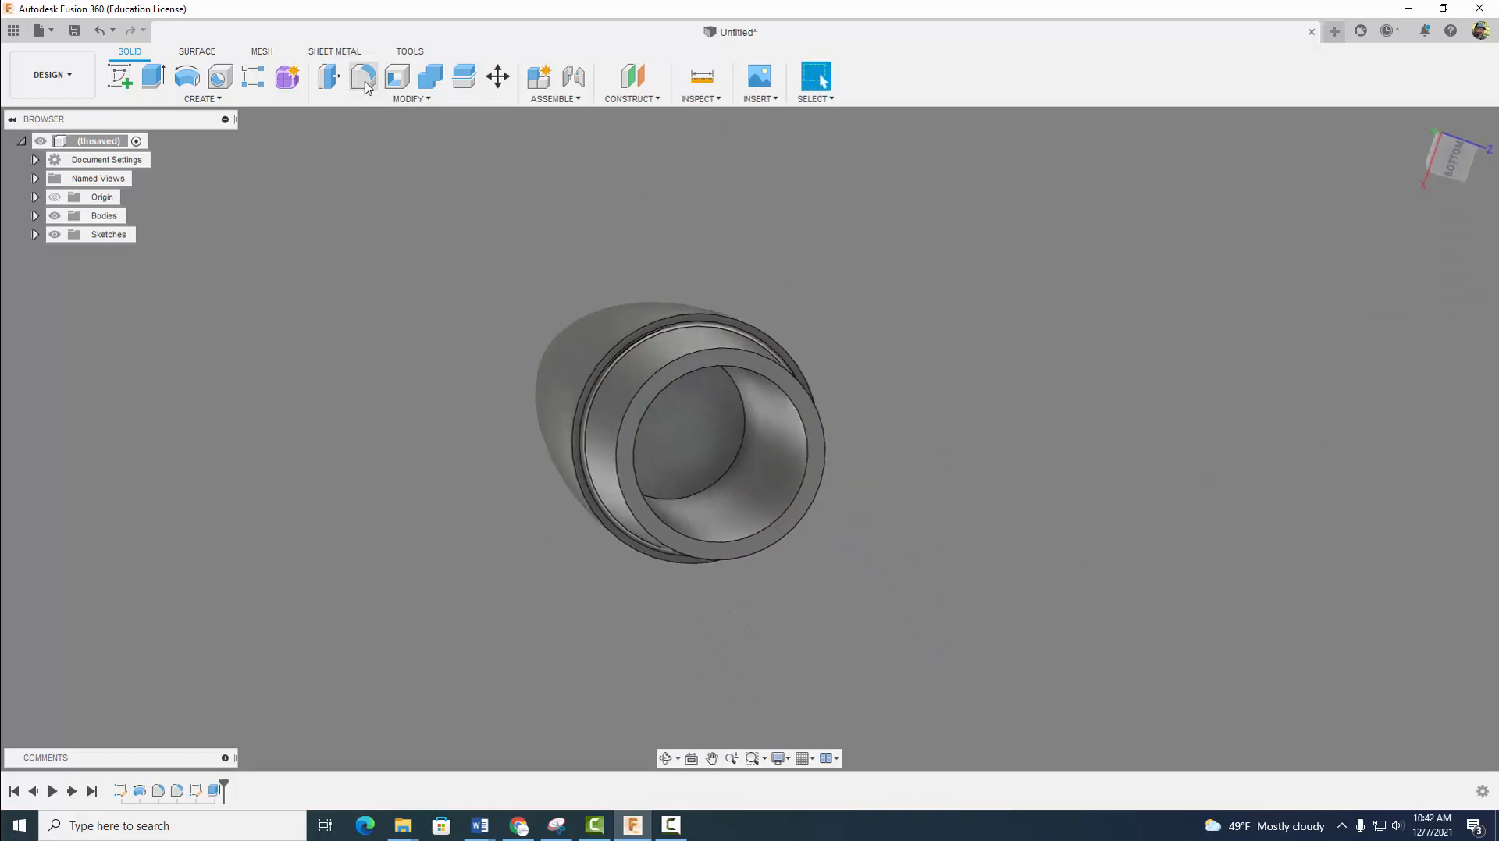
{"action": "left_click", "coordinate": [745, 426]}
{"action": "middle_click_drag", "start_coordinate": [859, 335], "coordinate": [878, 397], "text": "shift"}
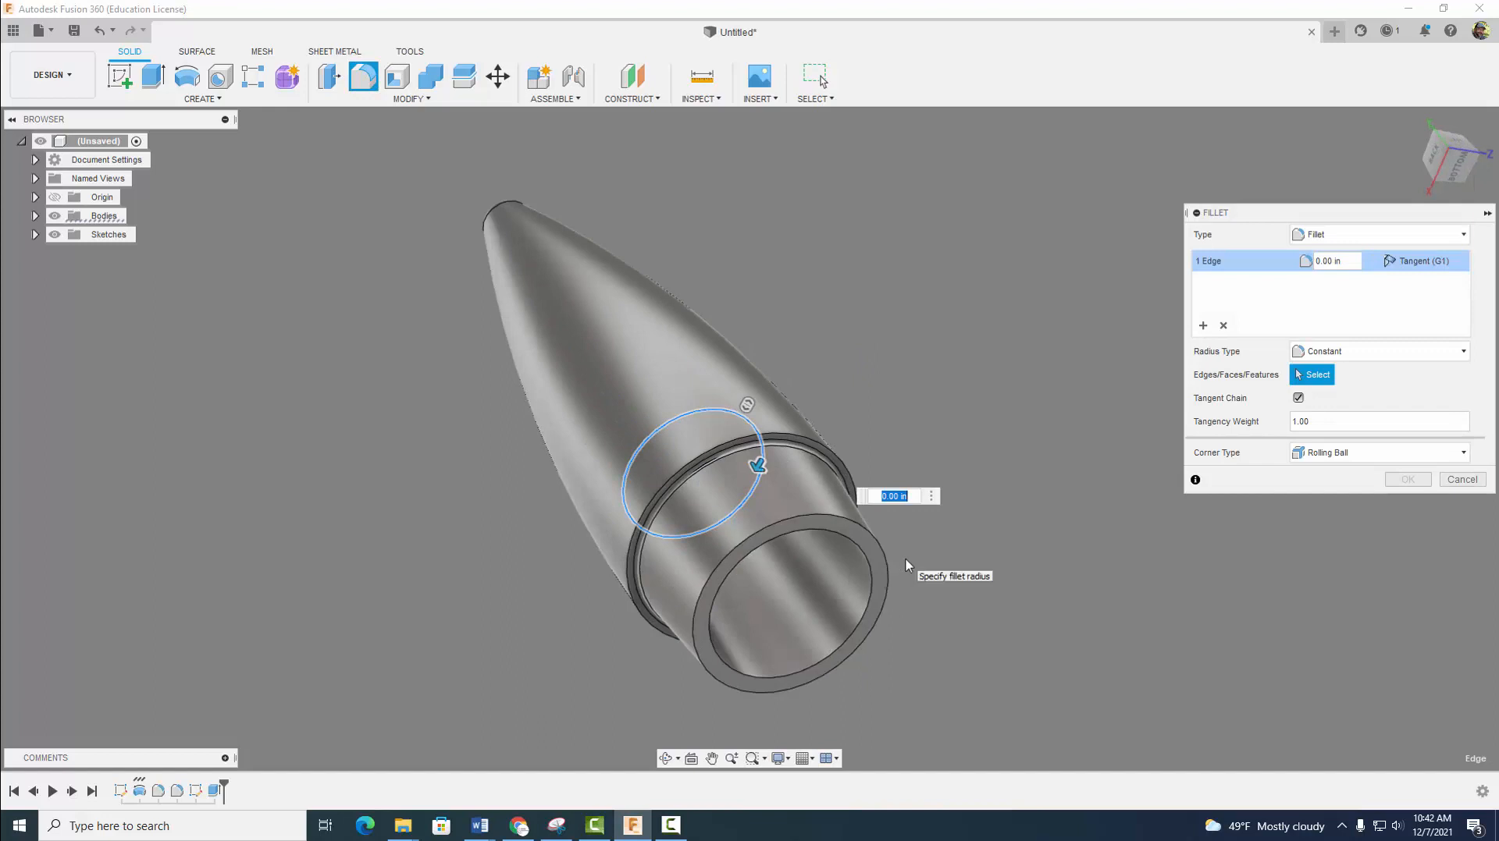
{"action": "type", "text": ".25"}
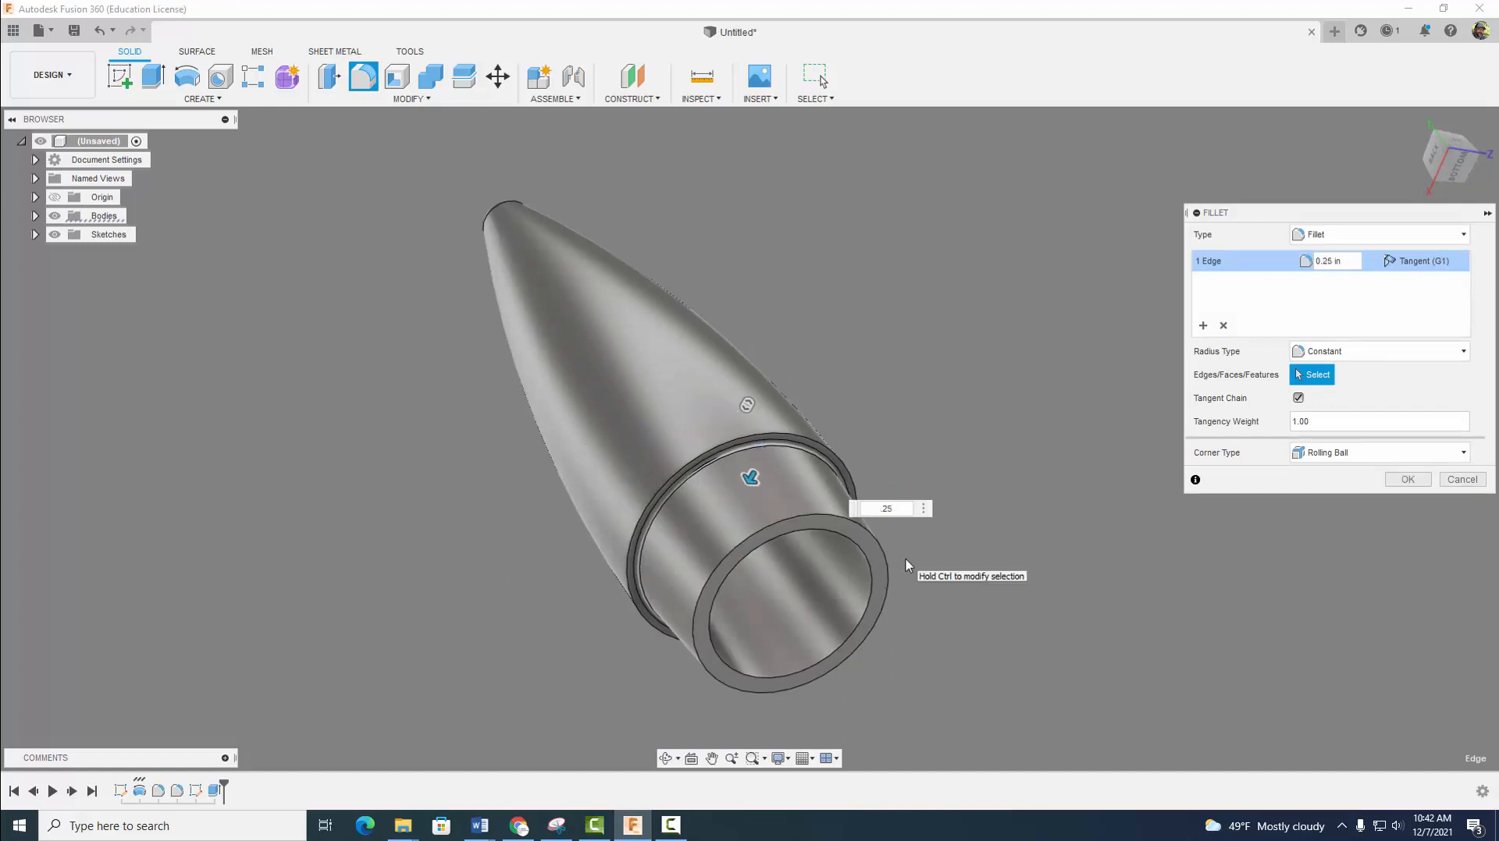
{"action": "middle_click_drag", "start_coordinate": [908, 565], "coordinate": [1007, 541], "text": "shift"}
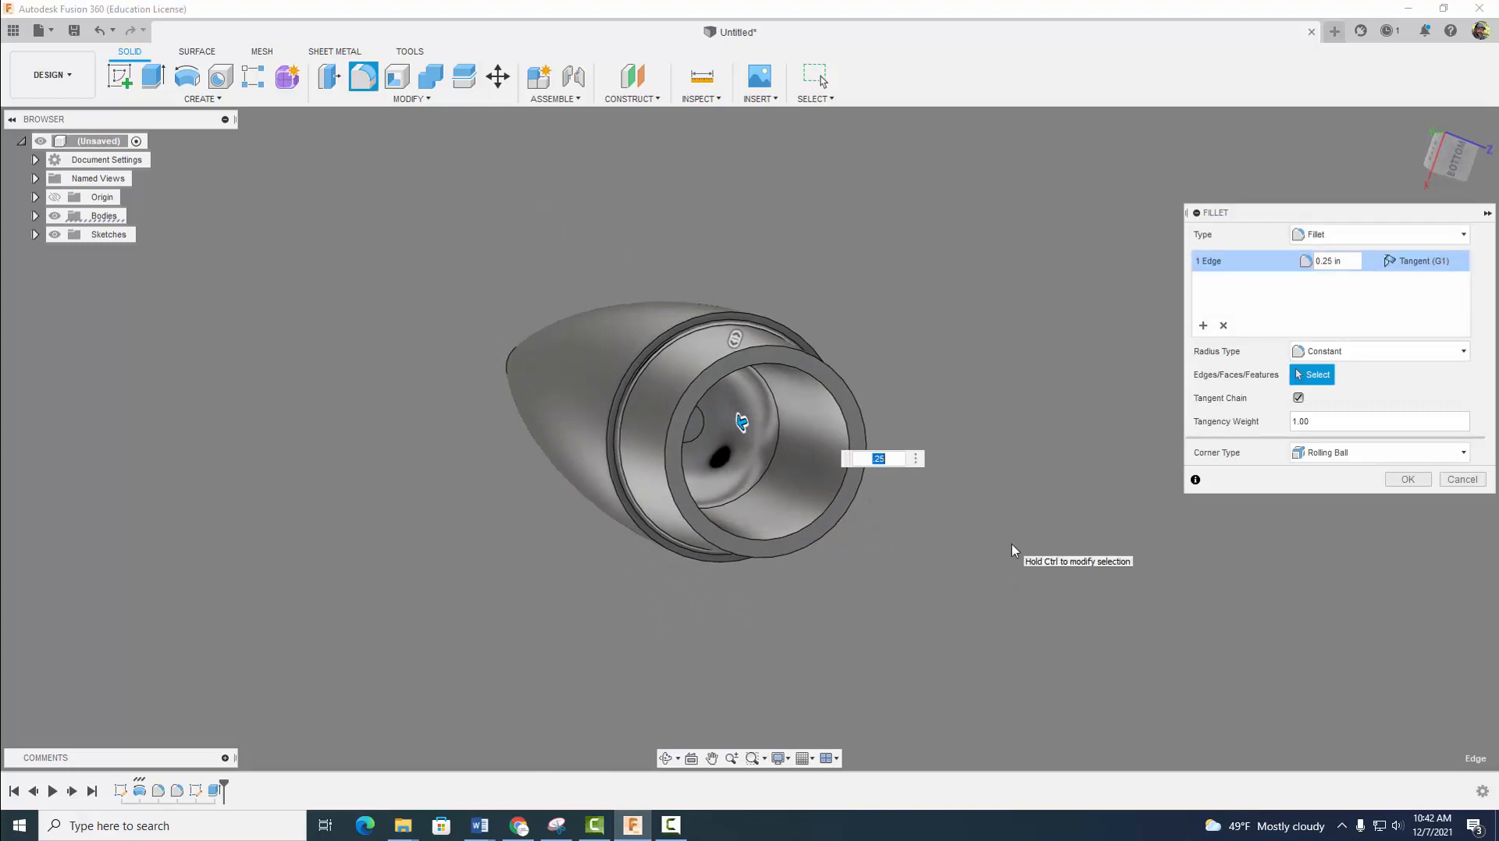
{"action": "key", "text": "Return"}
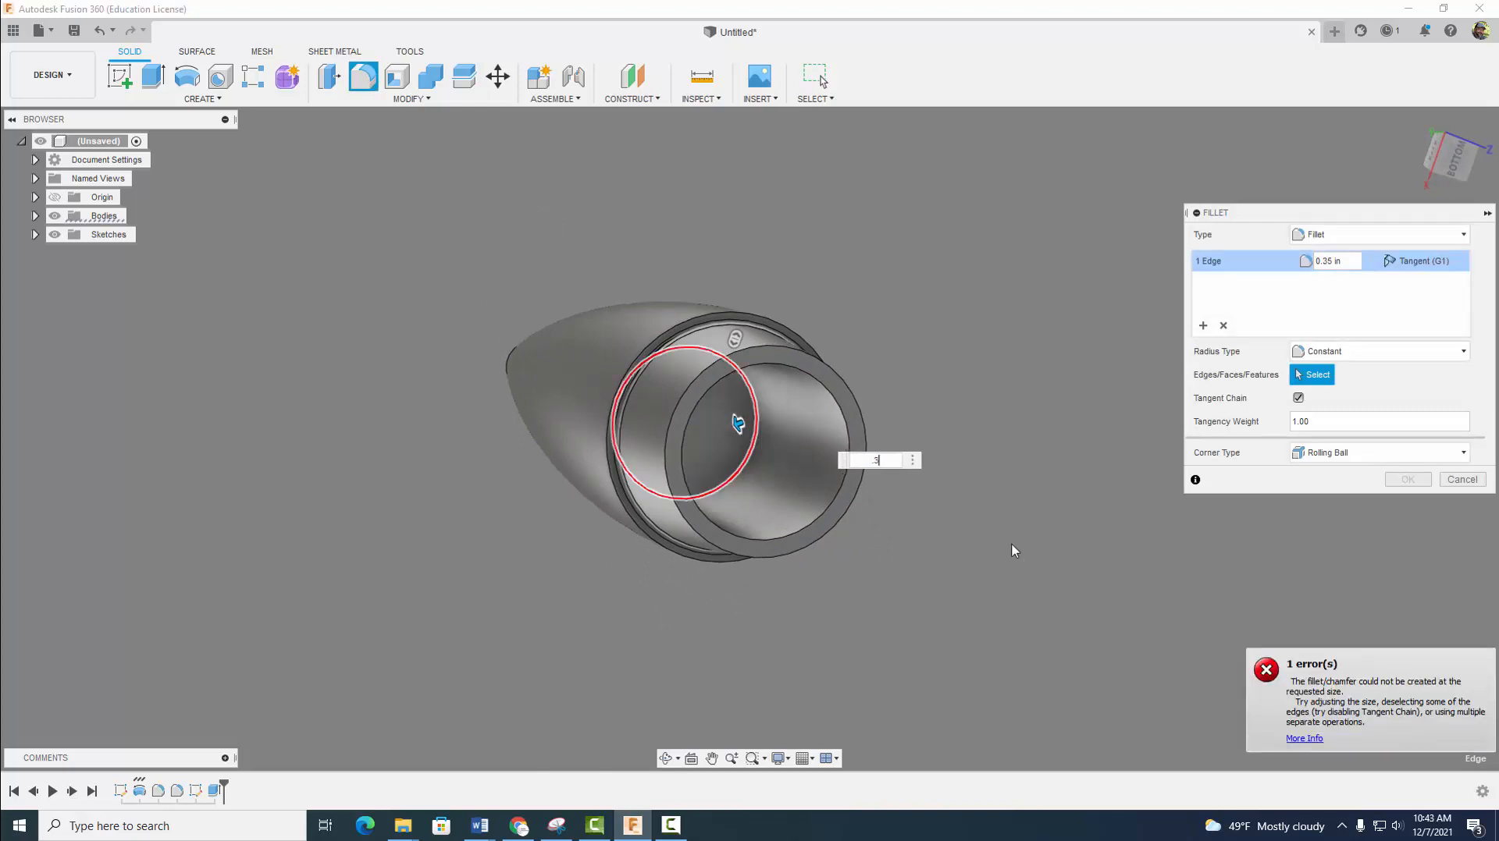
{"action": "type", "text": ".3"}
{"action": "key", "text": "Return"}
{"action": "middle_click_drag", "start_coordinate": [1014, 551], "coordinate": [986, 551], "text": "shift"}
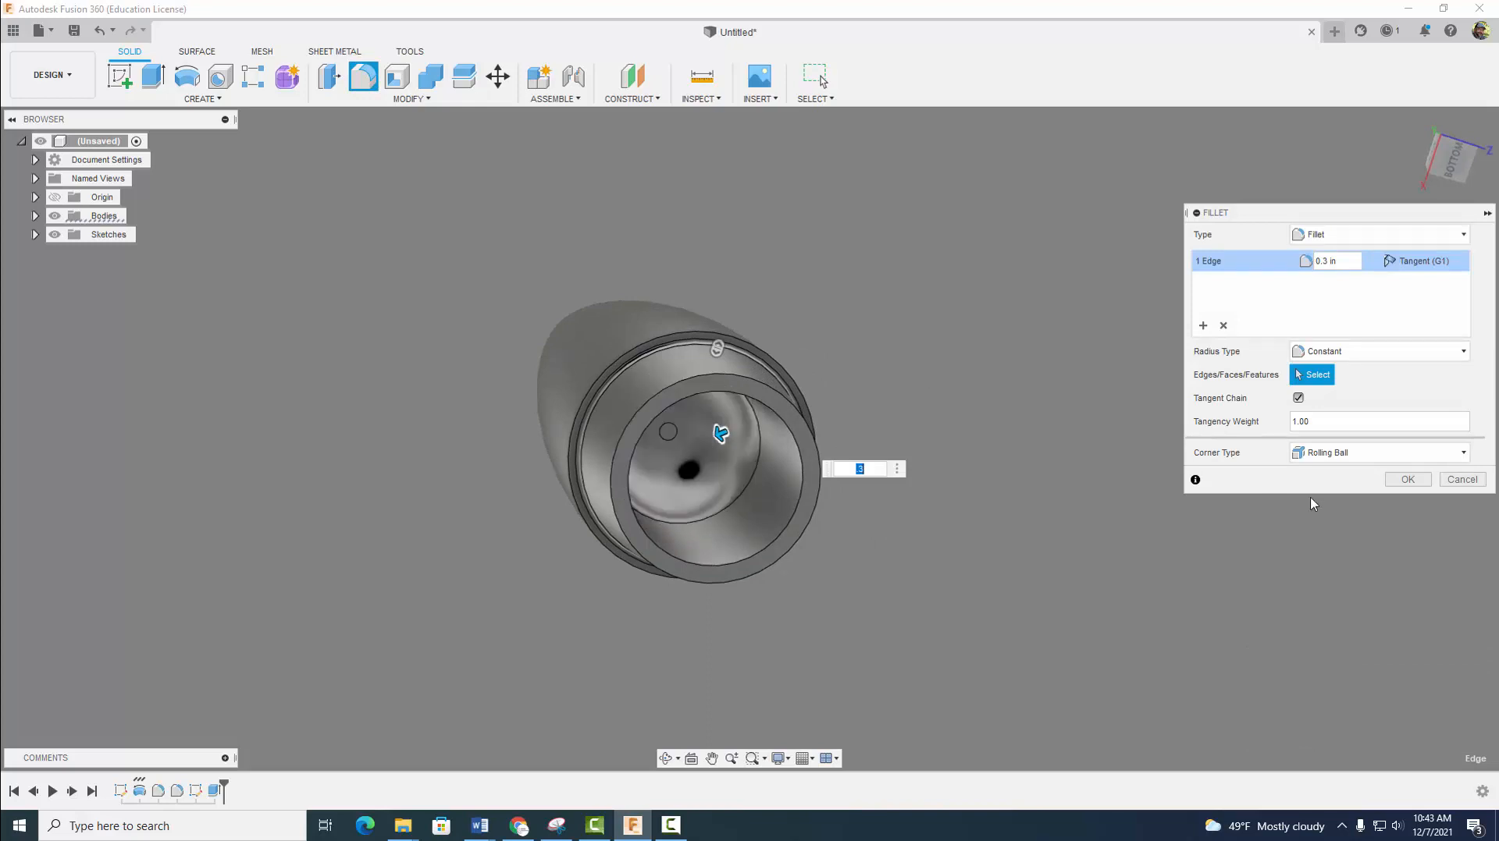
{"action": "left_click", "coordinate": [1408, 480]}
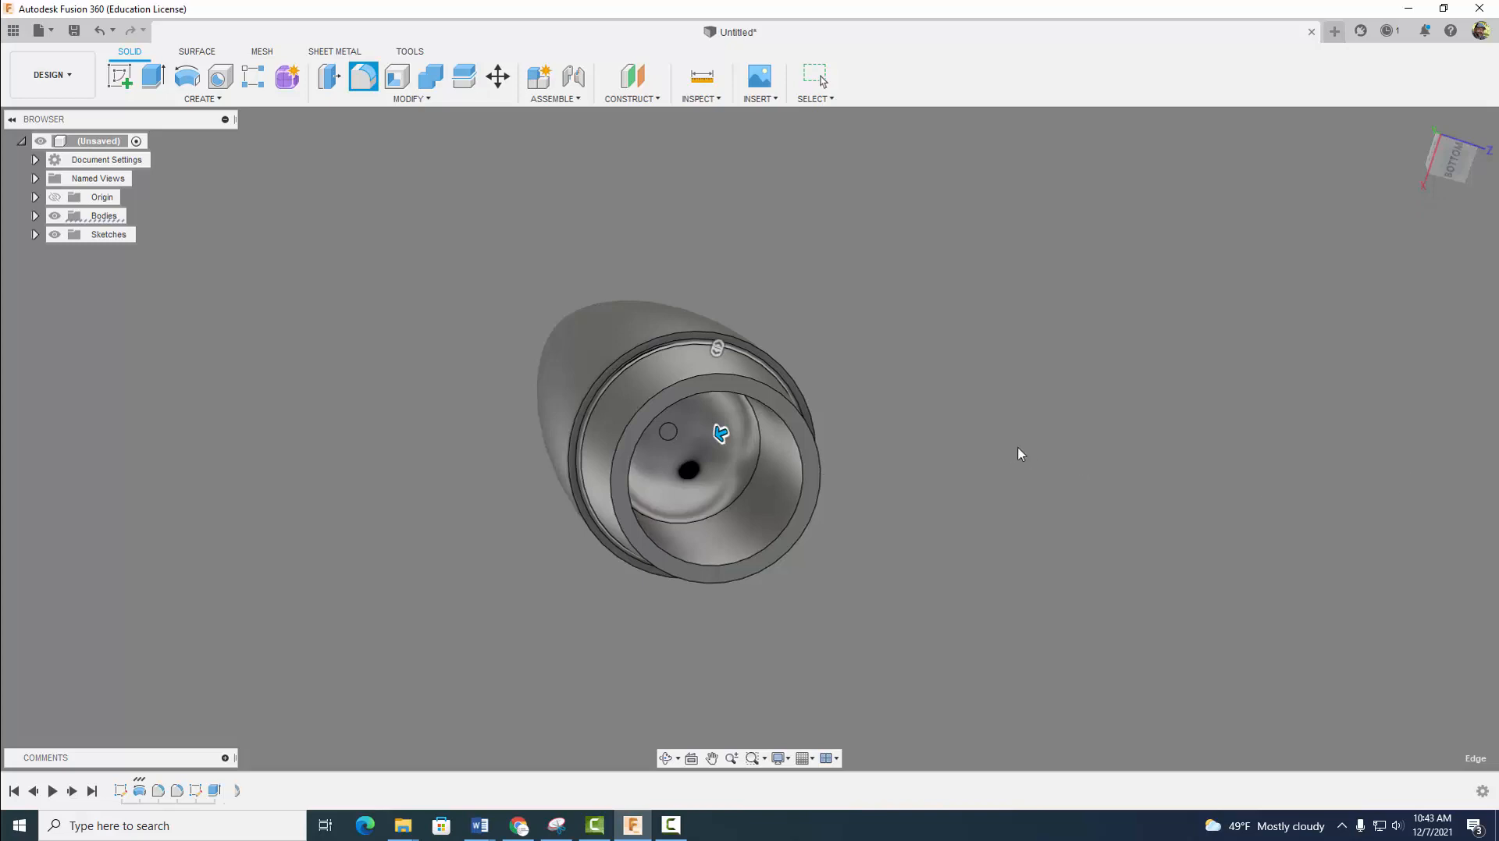
{"action": "middle_click_drag", "start_coordinate": [953, 511], "coordinate": [965, 466], "text": "shift"}
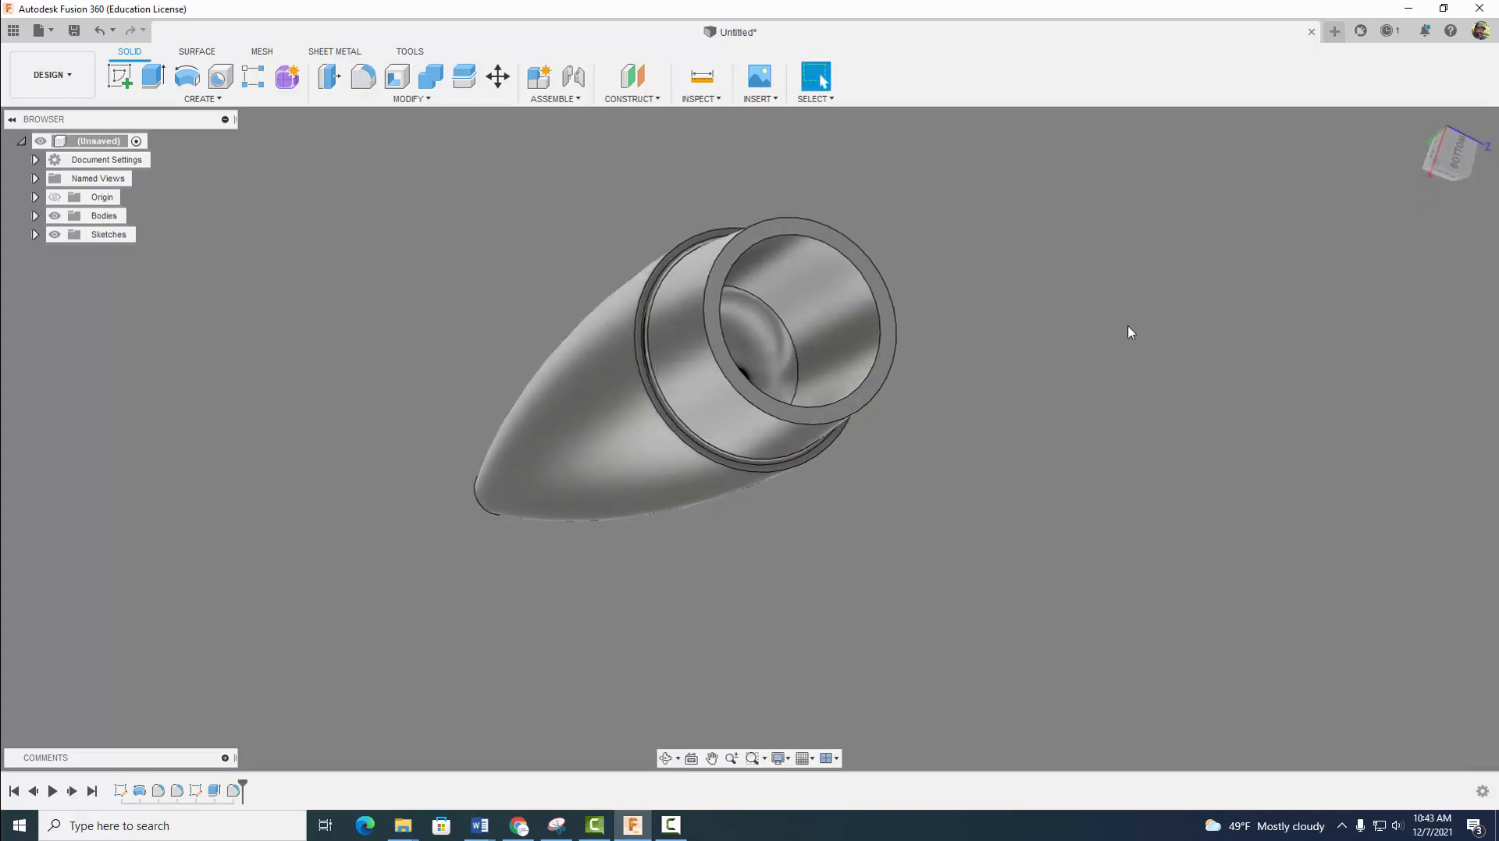
{"action": "middle_click_drag", "start_coordinate": [1147, 347], "coordinate": [1224, 495], "text": "shift"}
{"action": "scroll", "coordinate": [1051, 546], "scroll_direction": "down", "scroll_amount": 2}
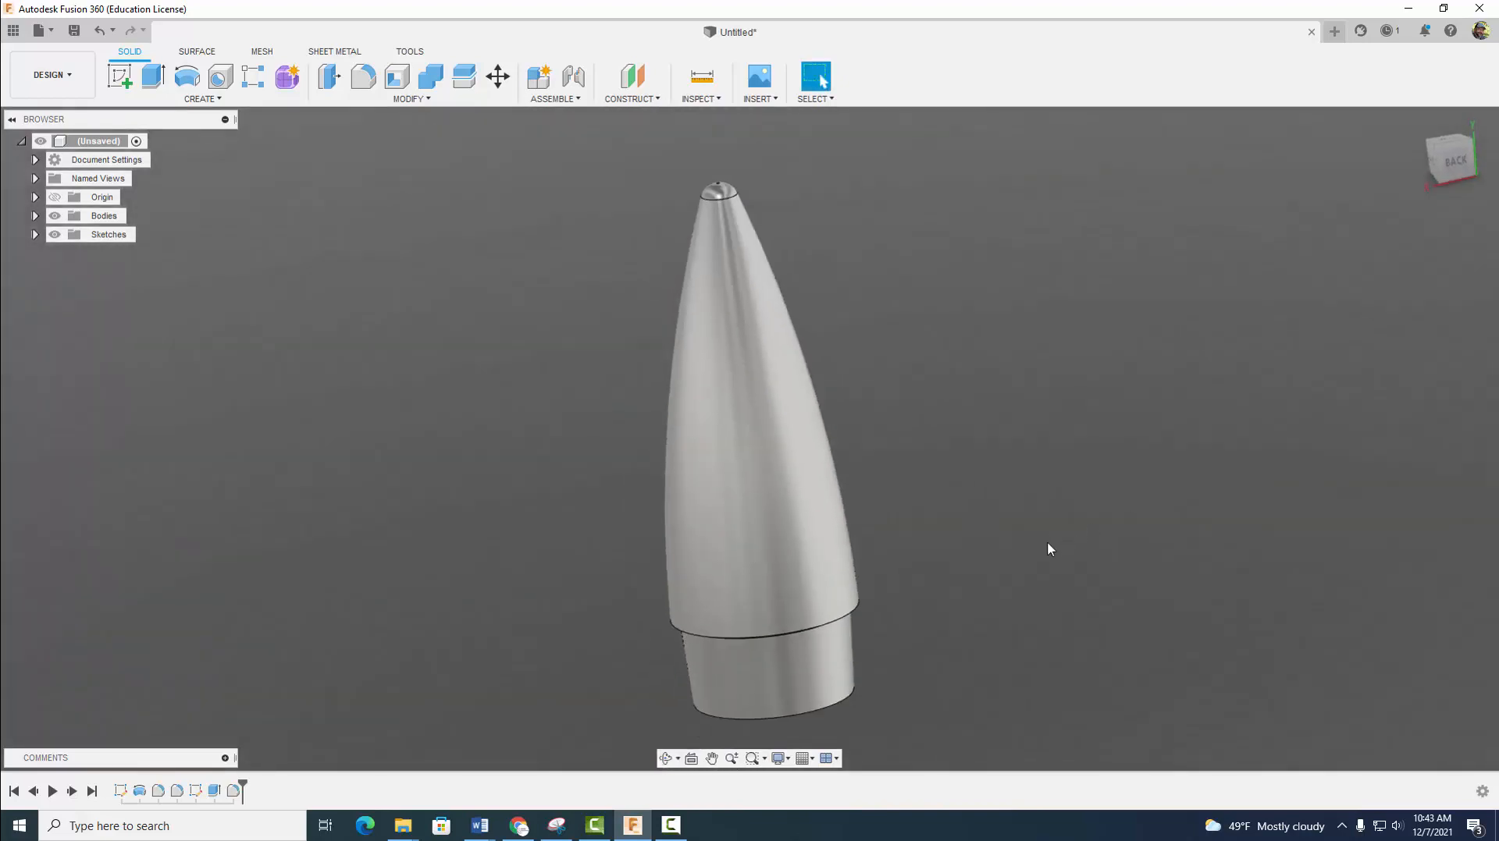
{"action": "middle_click_drag", "start_coordinate": [1041, 539], "coordinate": [1027, 516]}
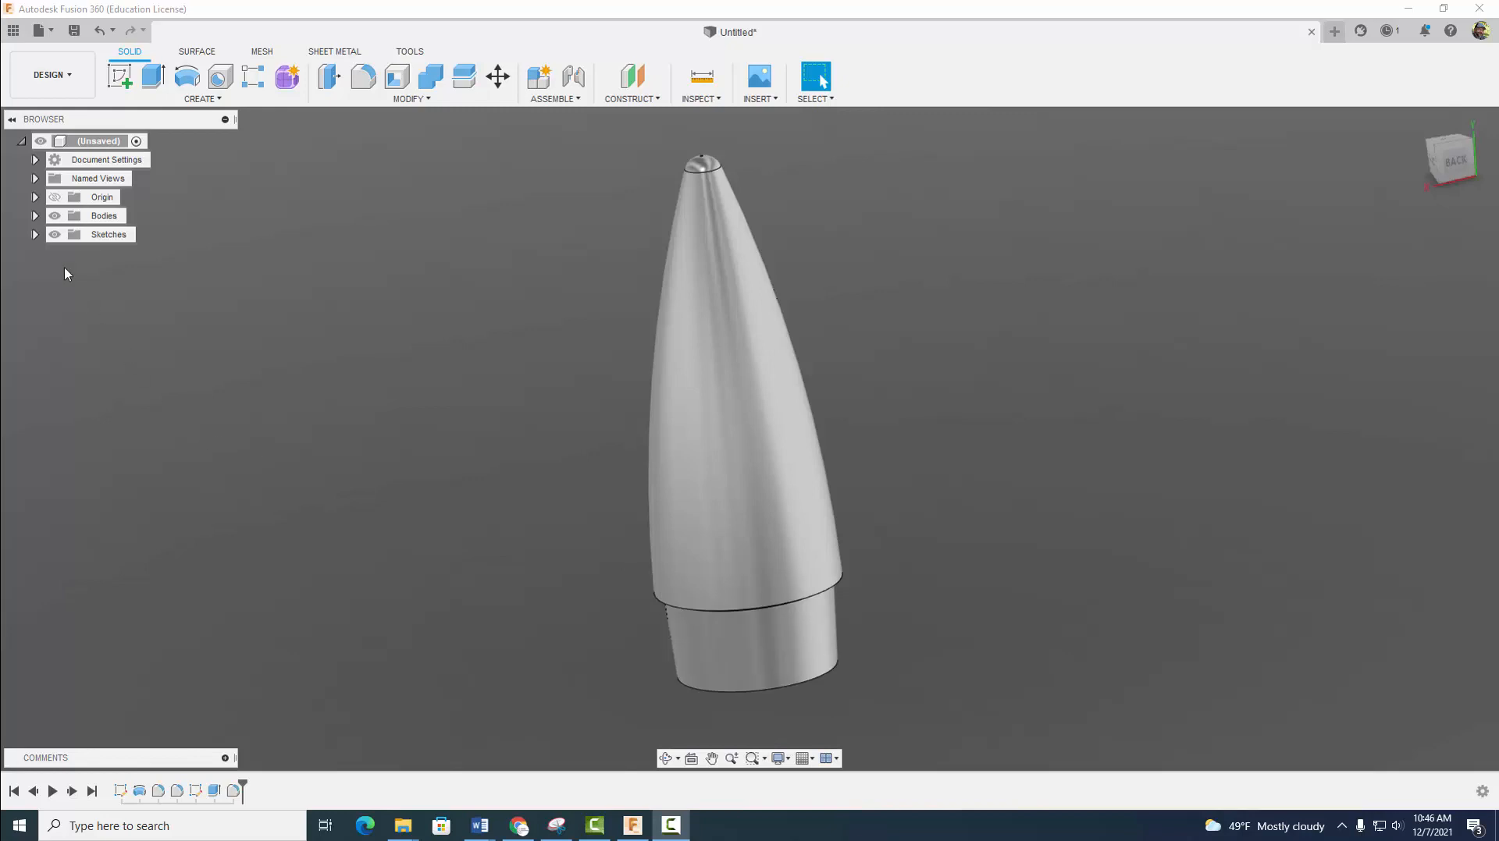
- Start a sketch on the XY origin plane and turn on Slice to section the body
{"action": "left_click", "coordinate": [35, 198]}
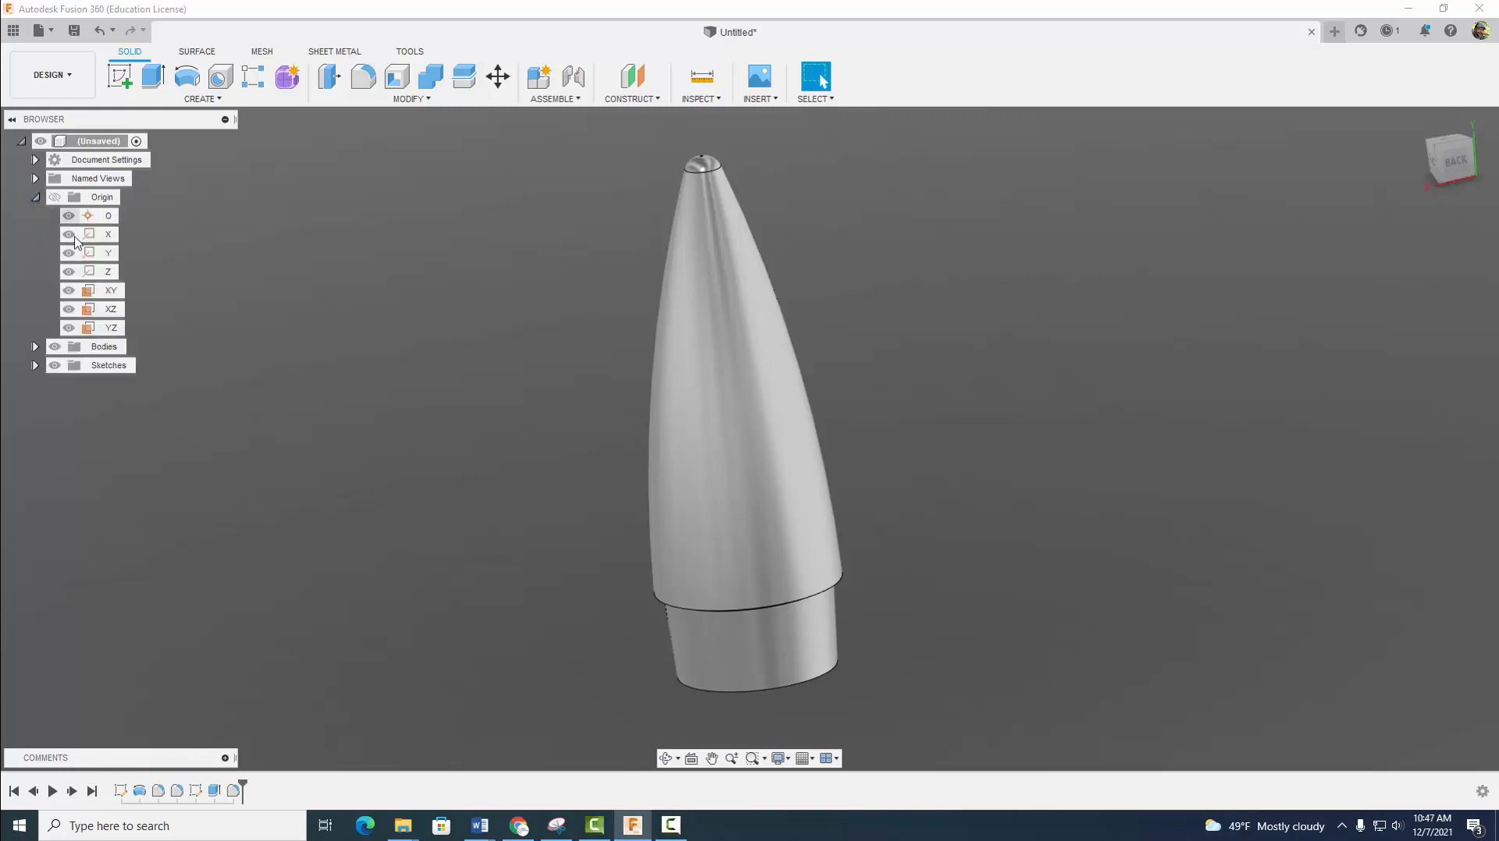
{"action": "left_click", "coordinate": [110, 291]}
{"action": "mouse_move", "coordinate": [1030, 529]}
{"action": "middle_mouse_down", "text": "shift"}
{"action": "mouse_move", "coordinate": [1081, 525]}
{"action": "mouse_move", "coordinate": [1035, 525]}
{"action": "middle_mouse_up", "text": "shift"}
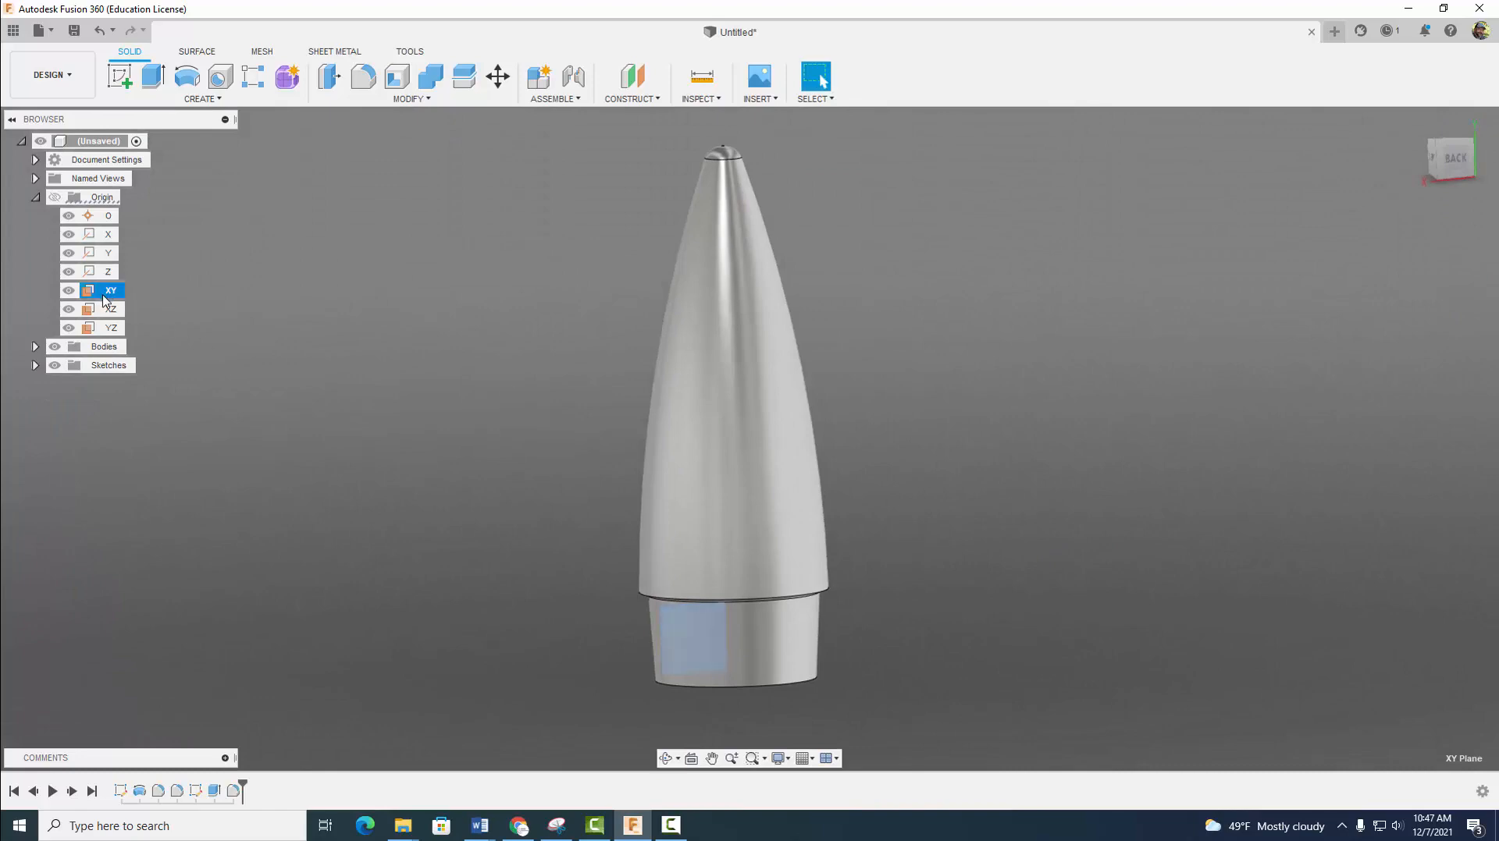
{"action": "left_click", "coordinate": [121, 76]}
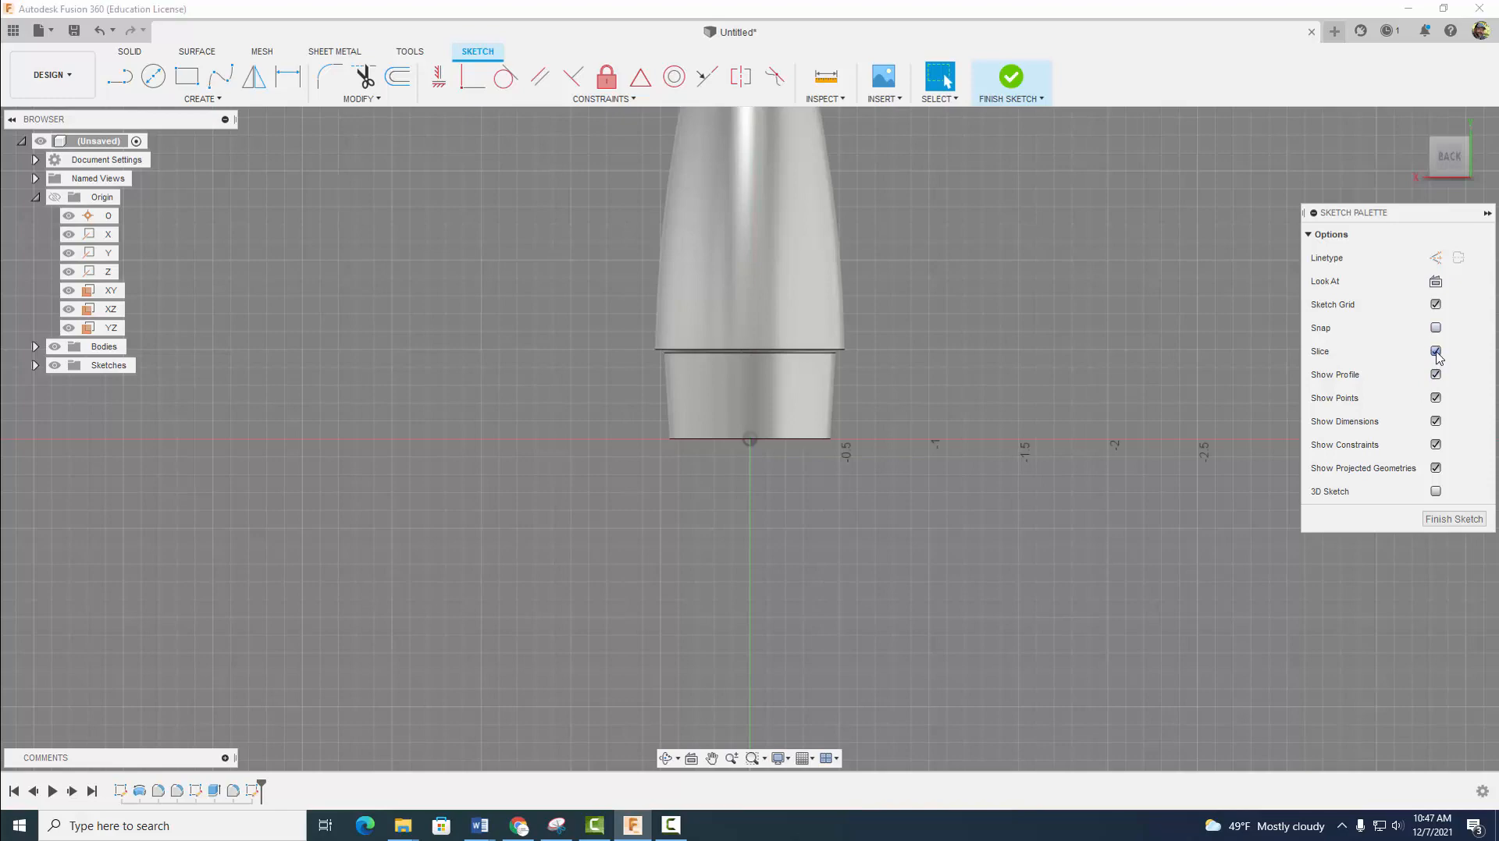
{"action": "left_click", "coordinate": [1435, 351]}
- Project the small fillet face where the tapered base meets the shoulder into the sketch
{"action": "scroll", "coordinate": [778, 478], "scroll_direction": "up", "scroll_amount": 5}
{"action": "middle_click_drag", "start_coordinate": [779, 479], "coordinate": [772, 604]}
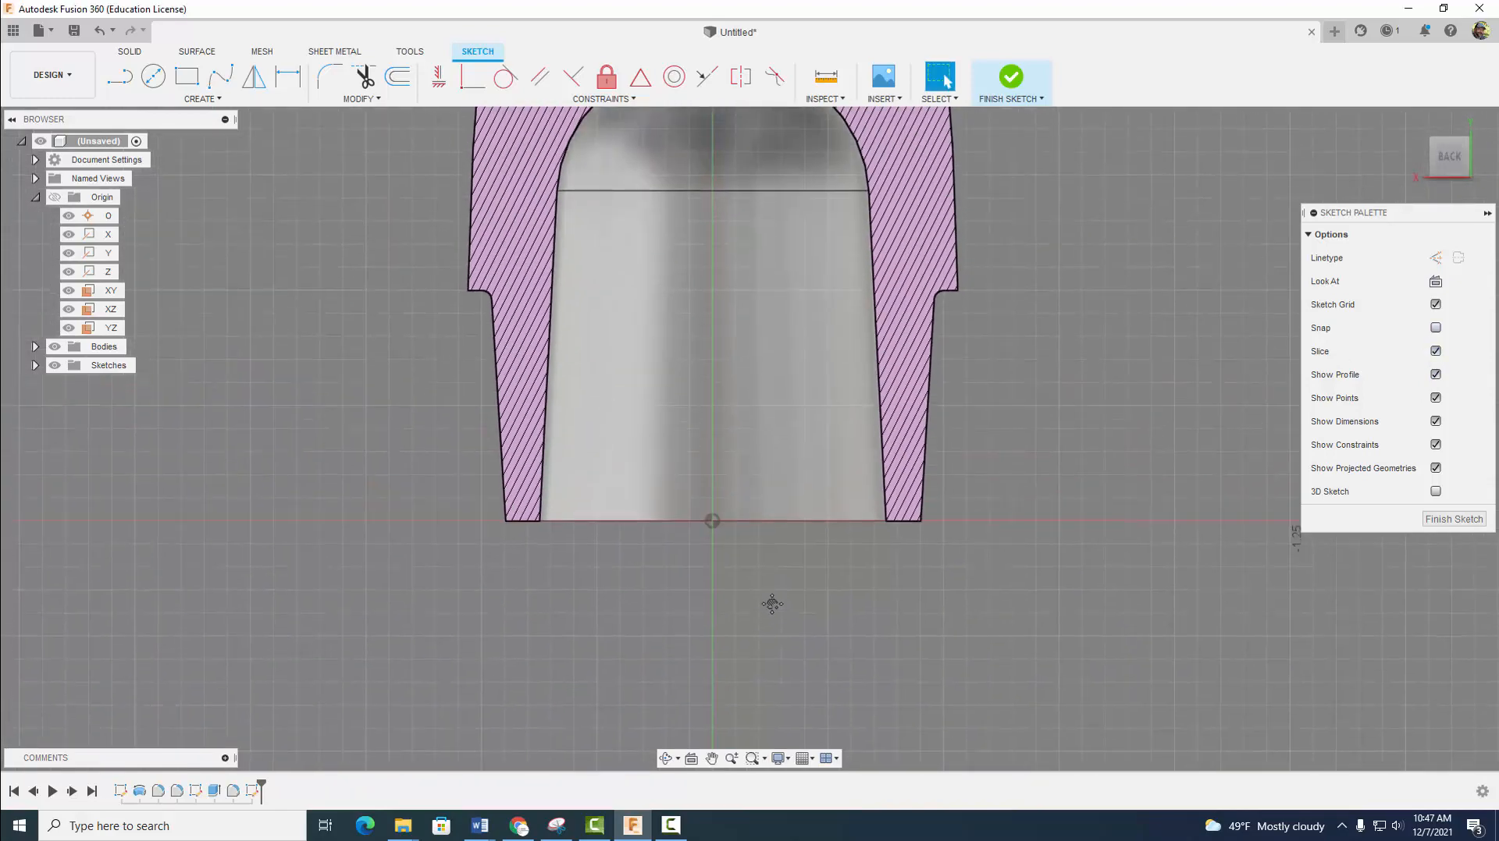
{"action": "left_click", "coordinate": [202, 98]}
{"action": "mouse_move", "coordinate": [192, 376]}
{"action": "left_click", "coordinate": [266, 376]}
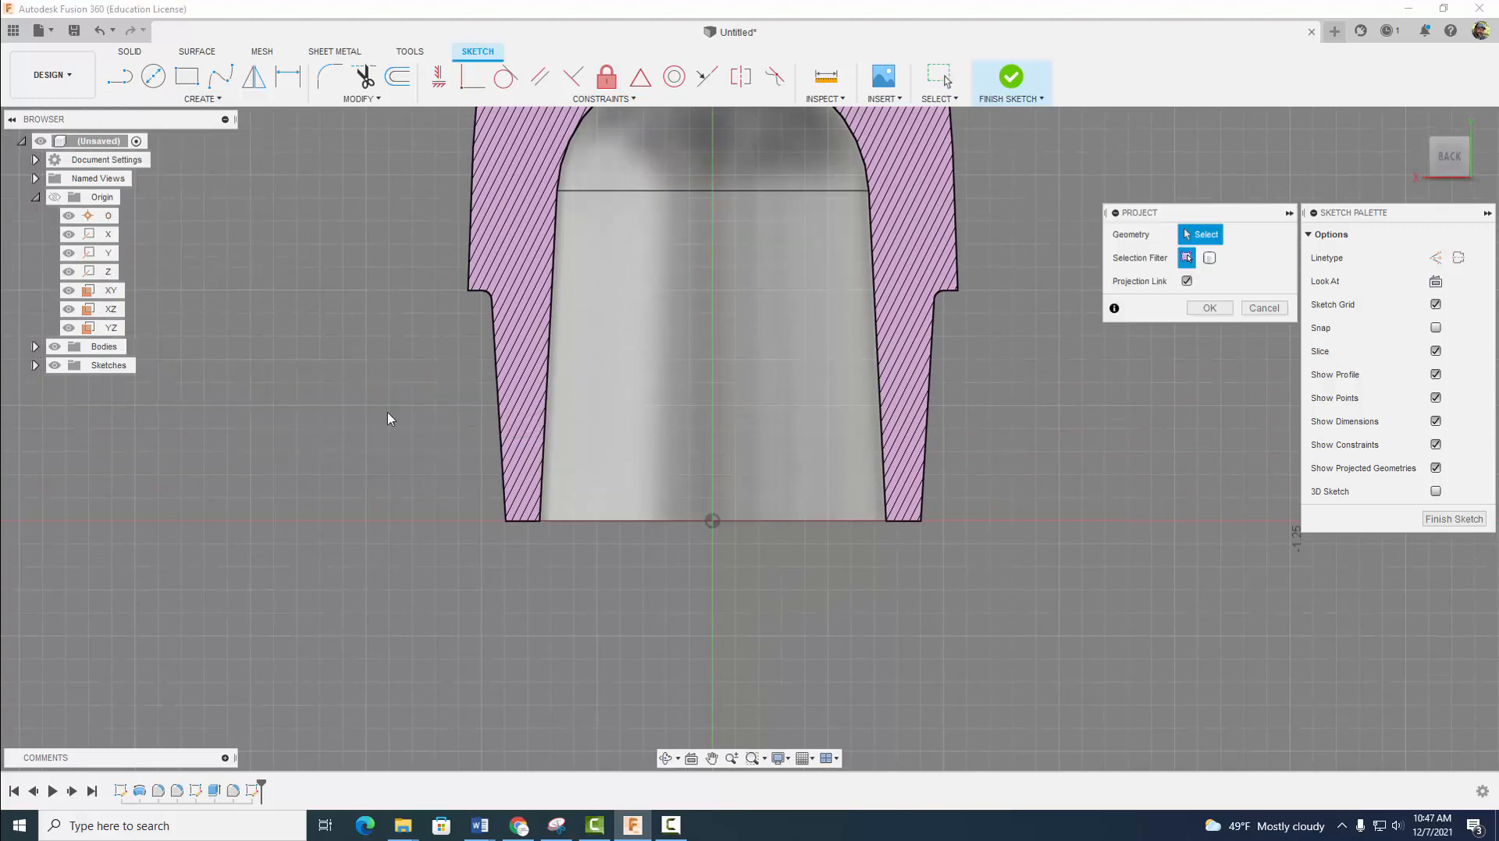
{"action": "left_click", "coordinate": [662, 504]}
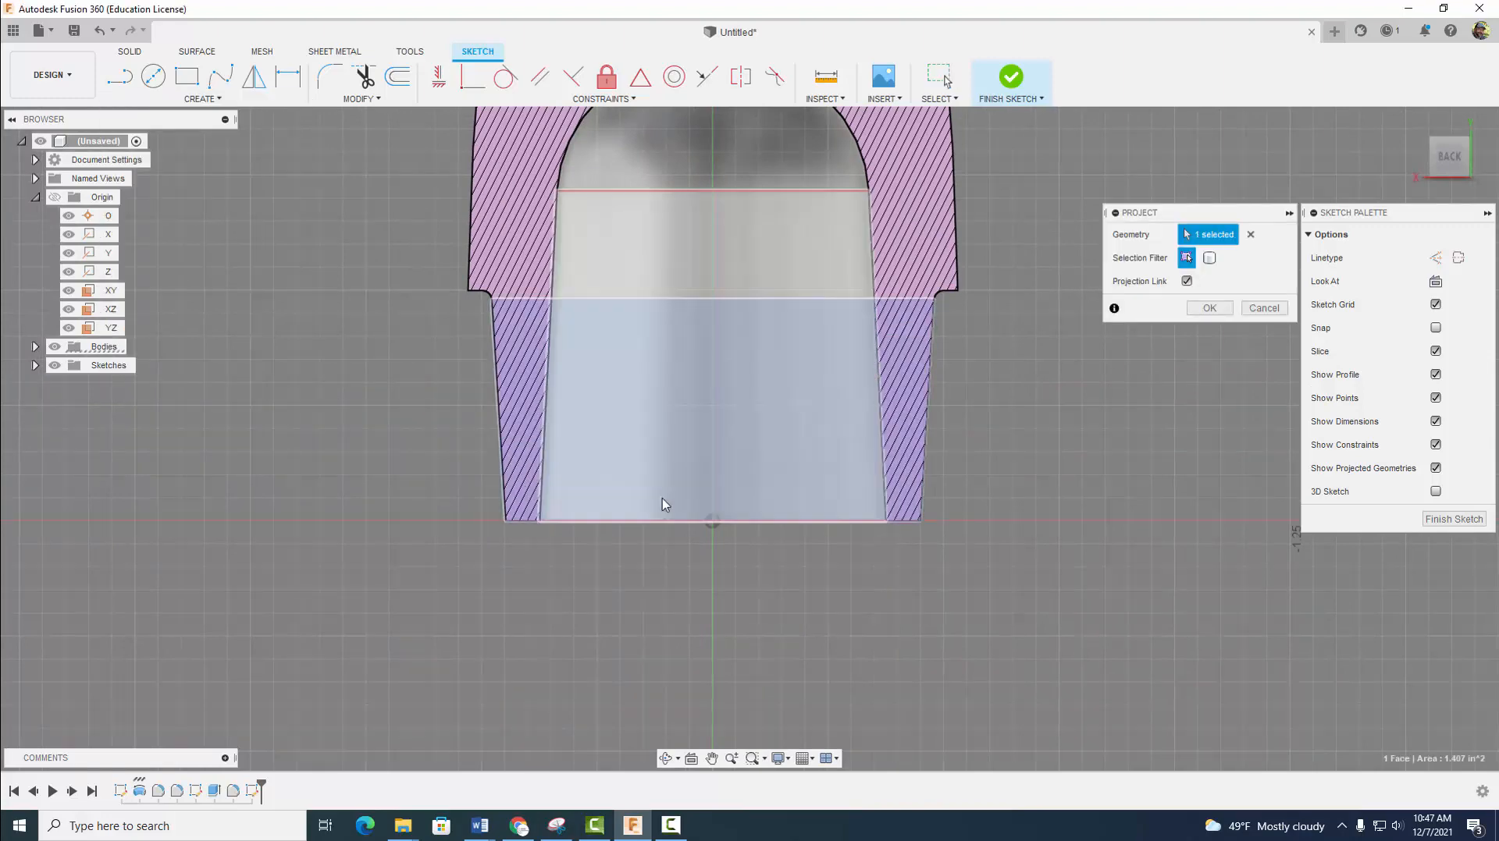
{"action": "left_click", "coordinate": [889, 300]}
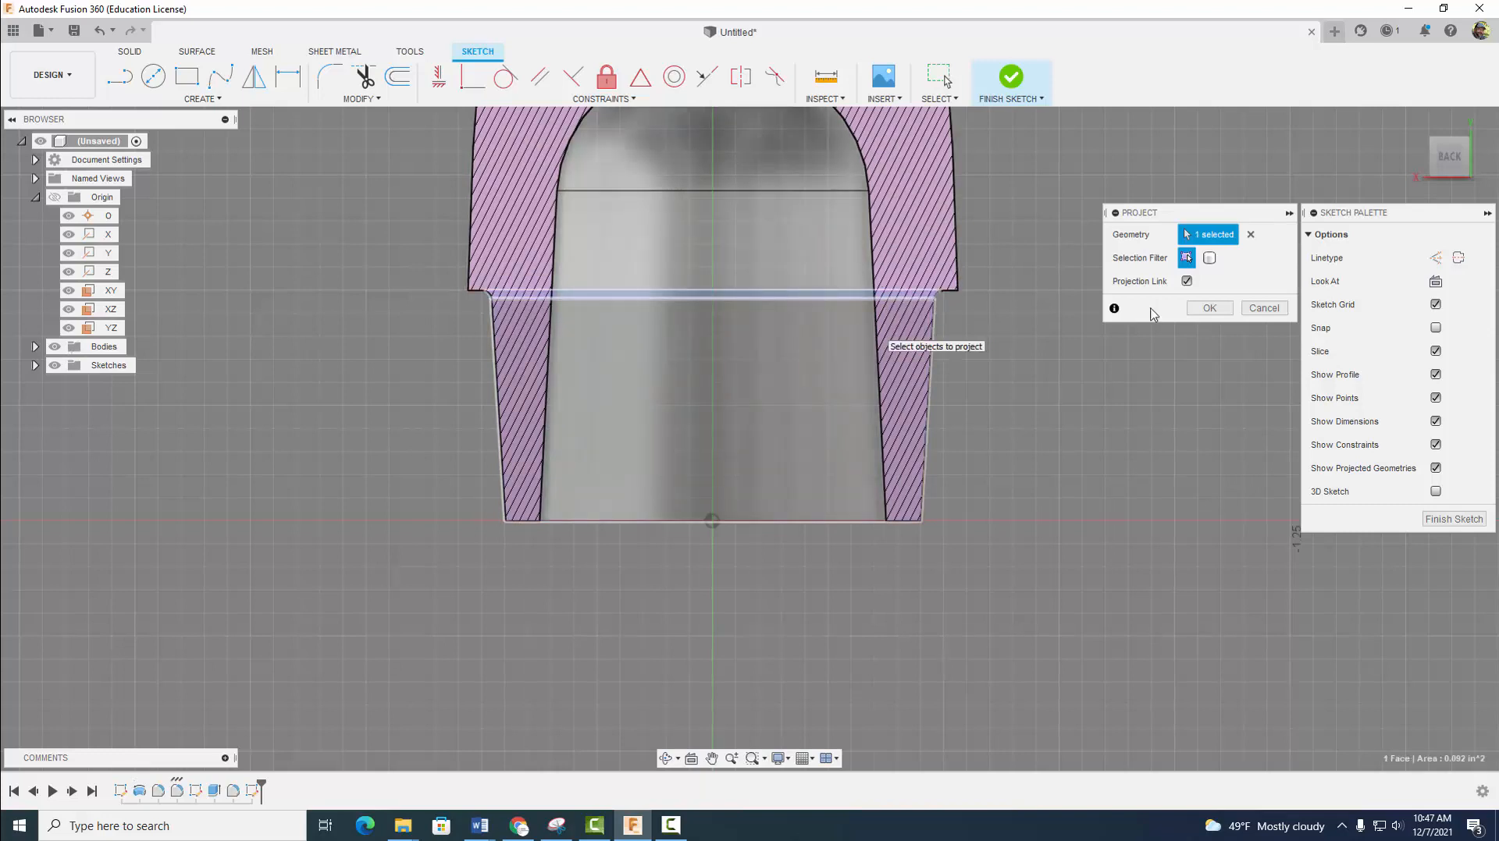
{"action": "left_click", "coordinate": [1209, 308]}
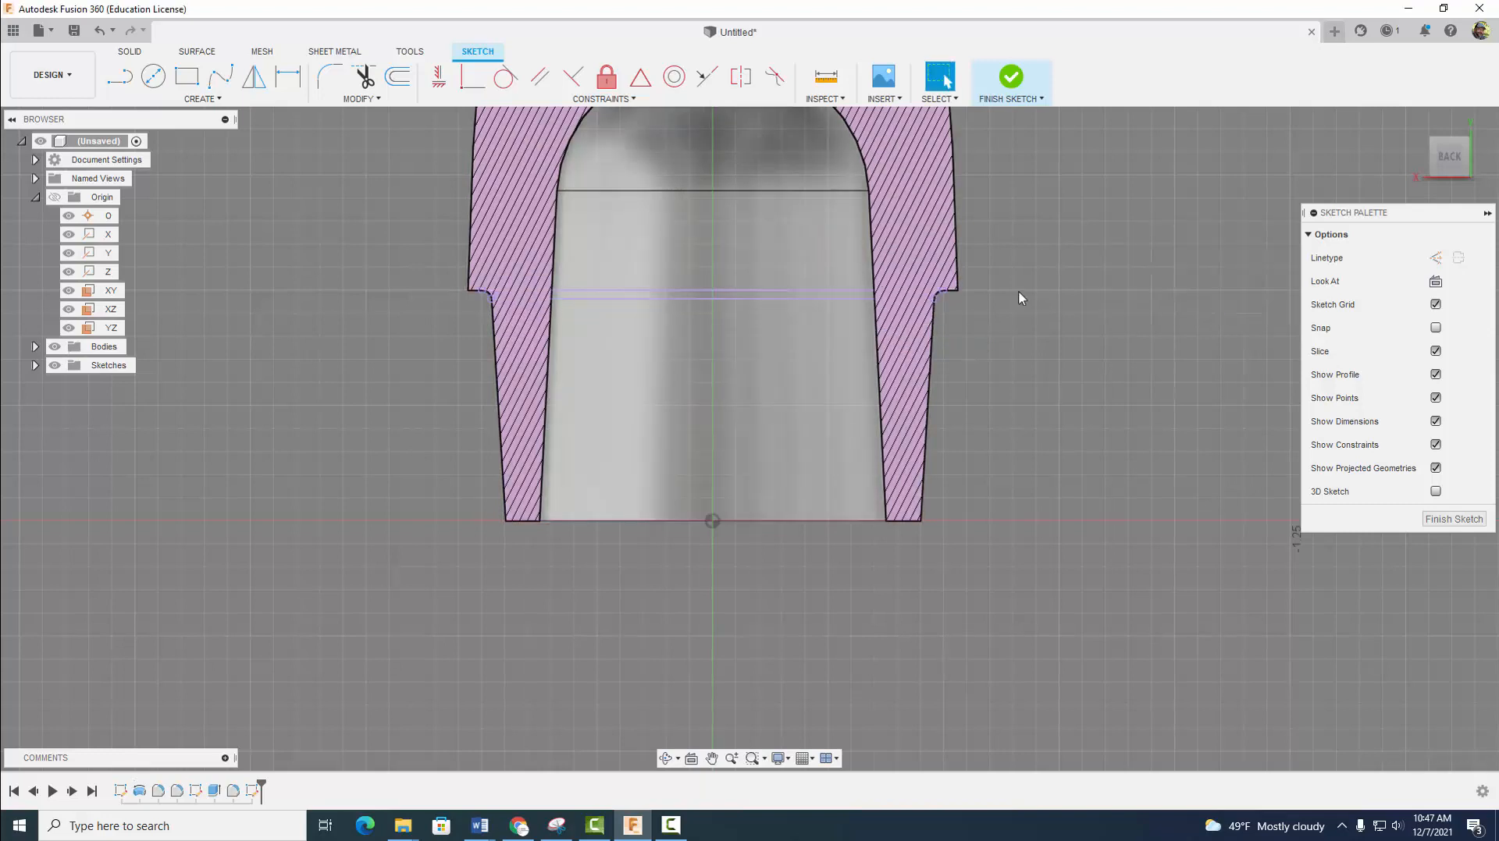
- Project the whole nose cone body into the sketch using the bodies selection filter
{"action": "left_click", "coordinate": [119, 79]}
{"action": "left_click", "coordinate": [195, 98]}
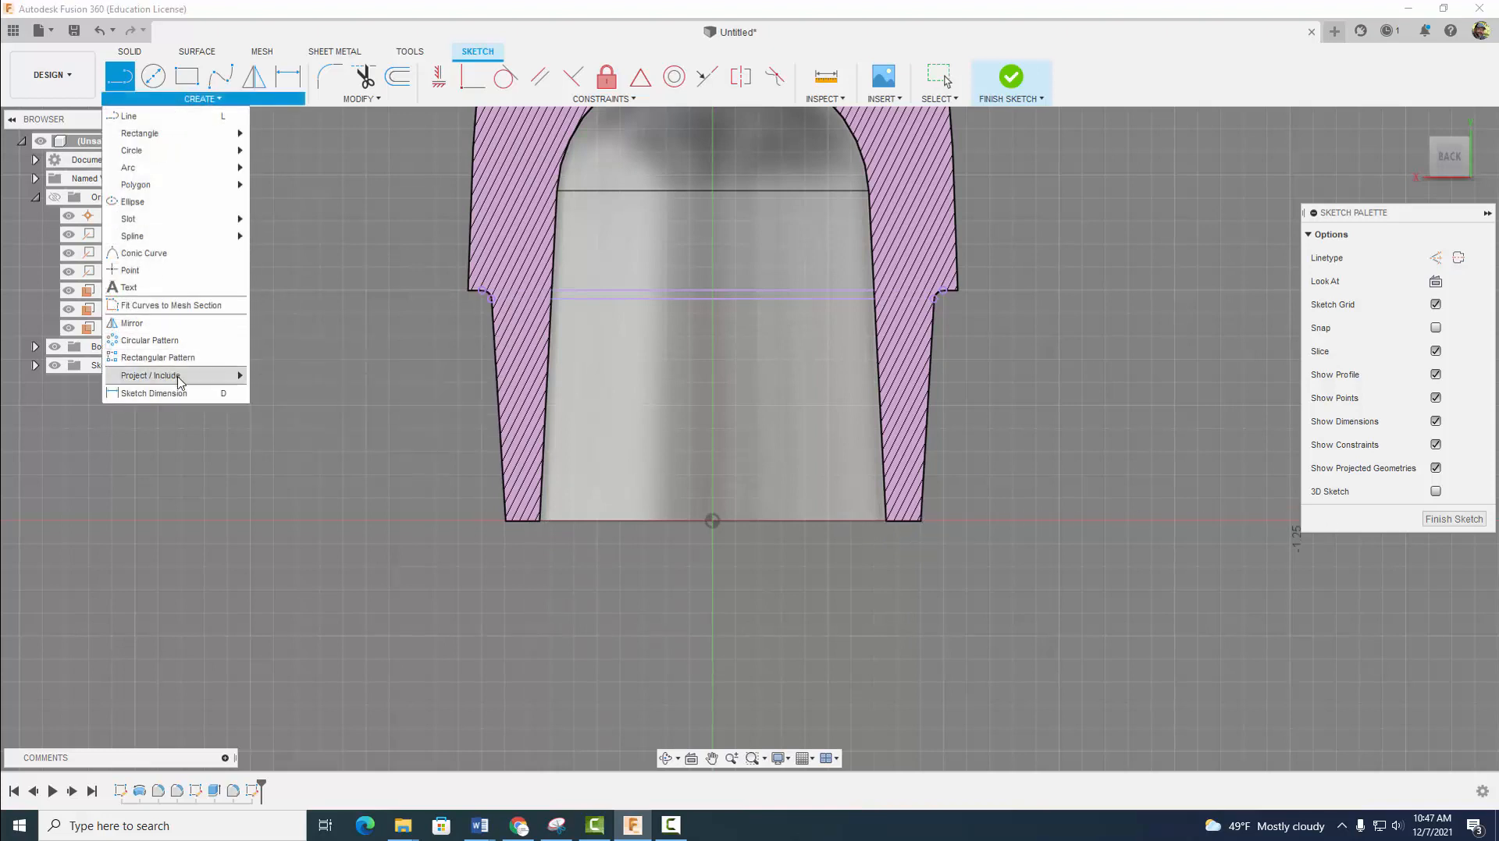
{"action": "left_click", "coordinate": [261, 376]}
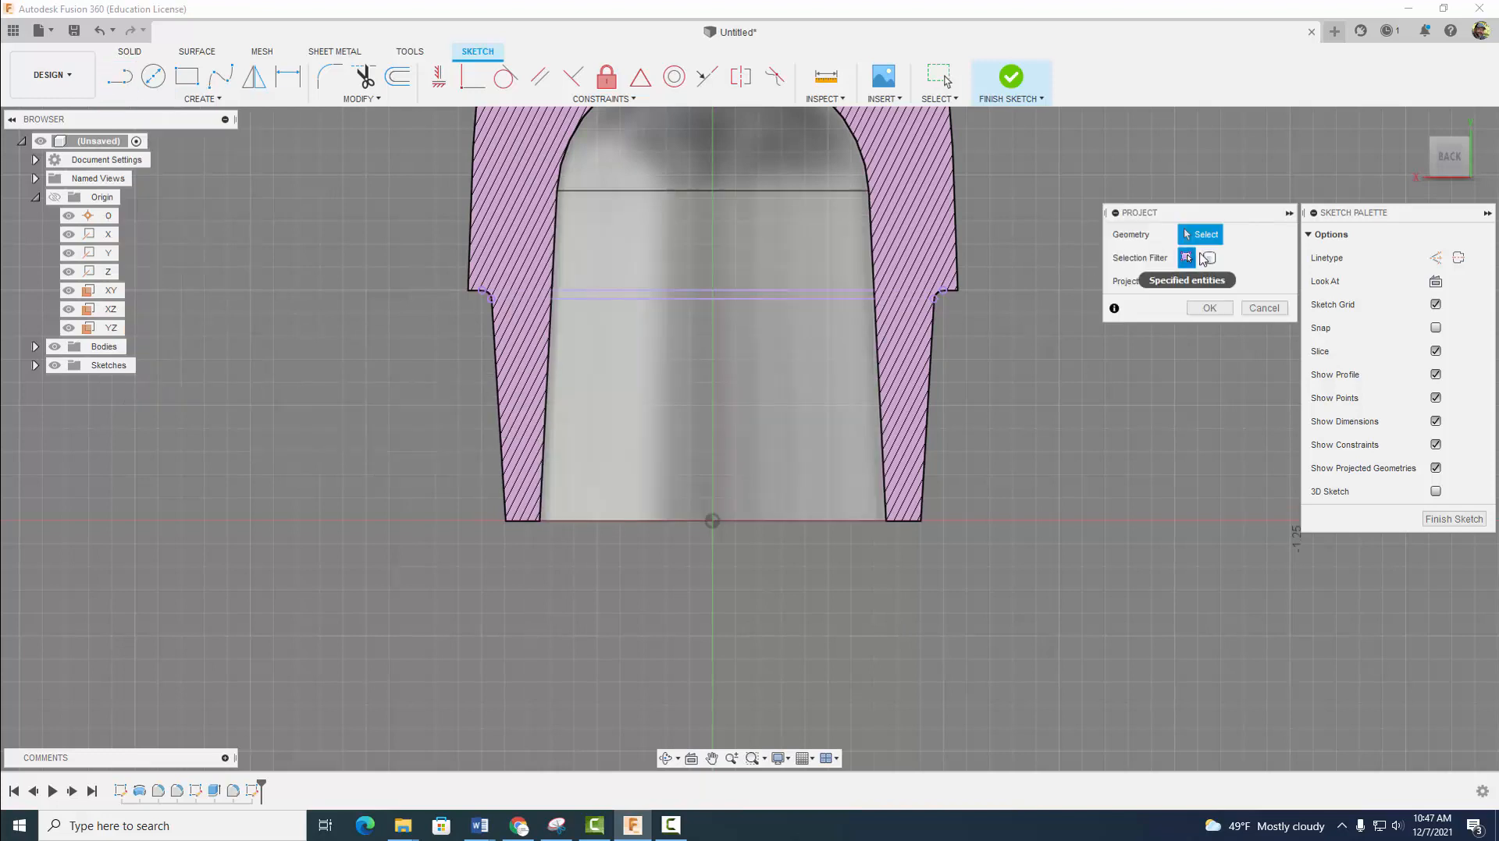
{"action": "left_click", "coordinate": [1209, 257]}
{"action": "left_click", "coordinate": [915, 366]}
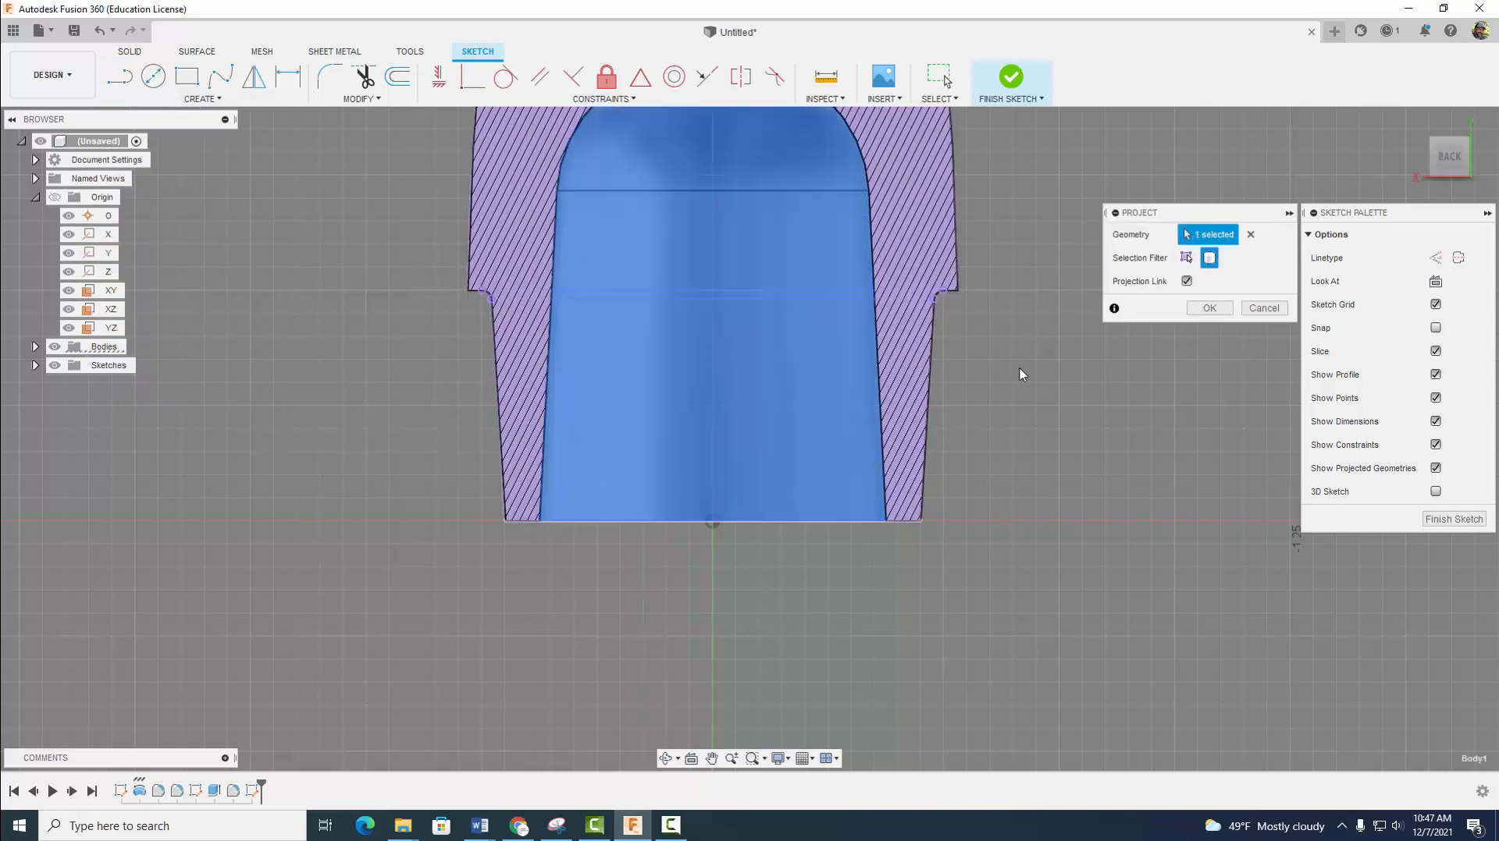
{"action": "left_click", "coordinate": [1209, 309]}
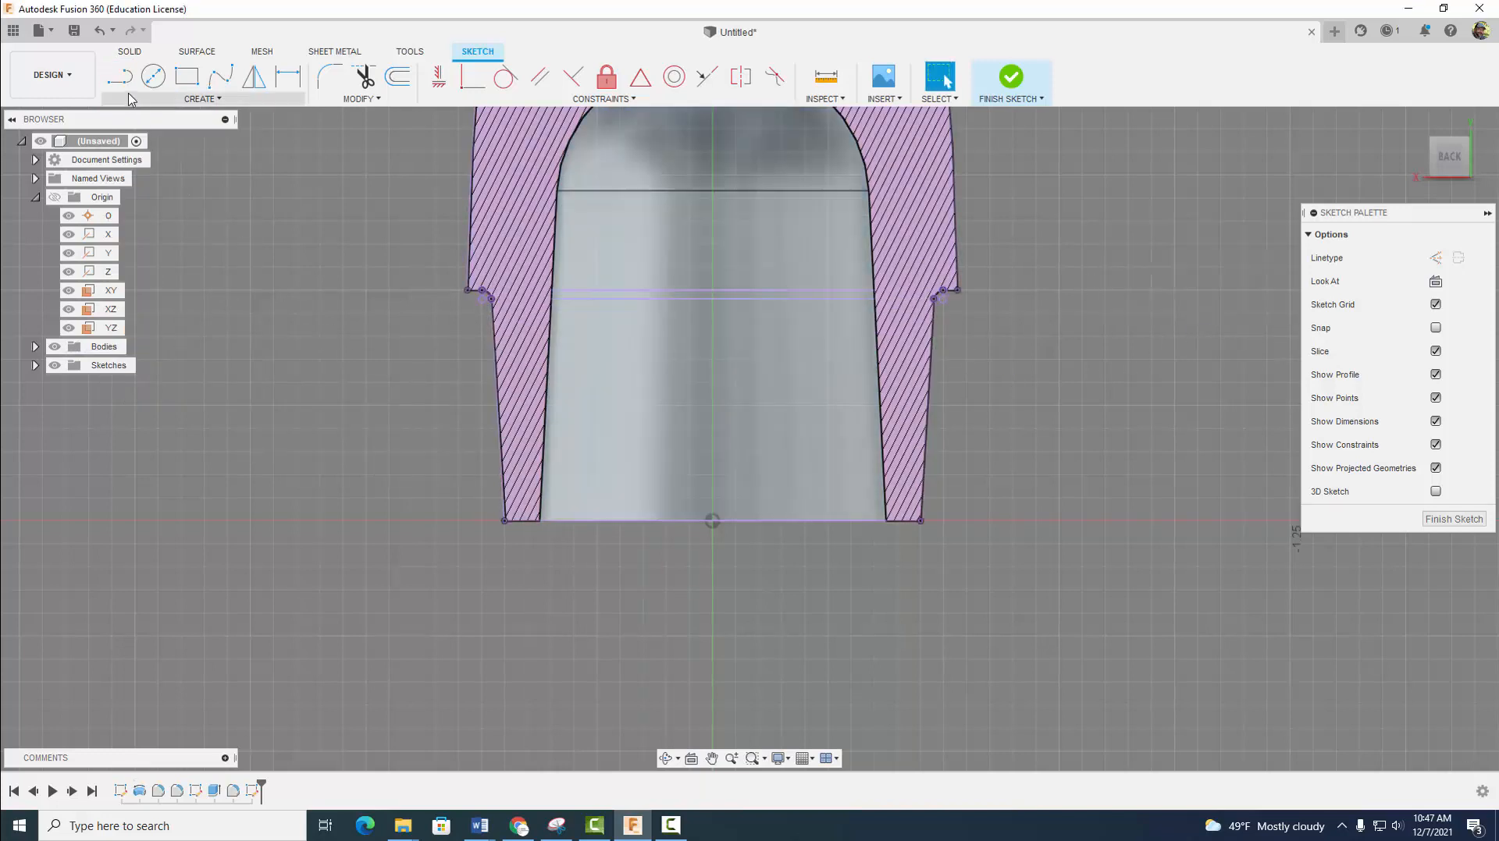
- Draw a closed rectangle of lines across the base opening, ending inside both walls, about 0.78 in wide and 0.11 in high
{"action": "key", "text": "l"}
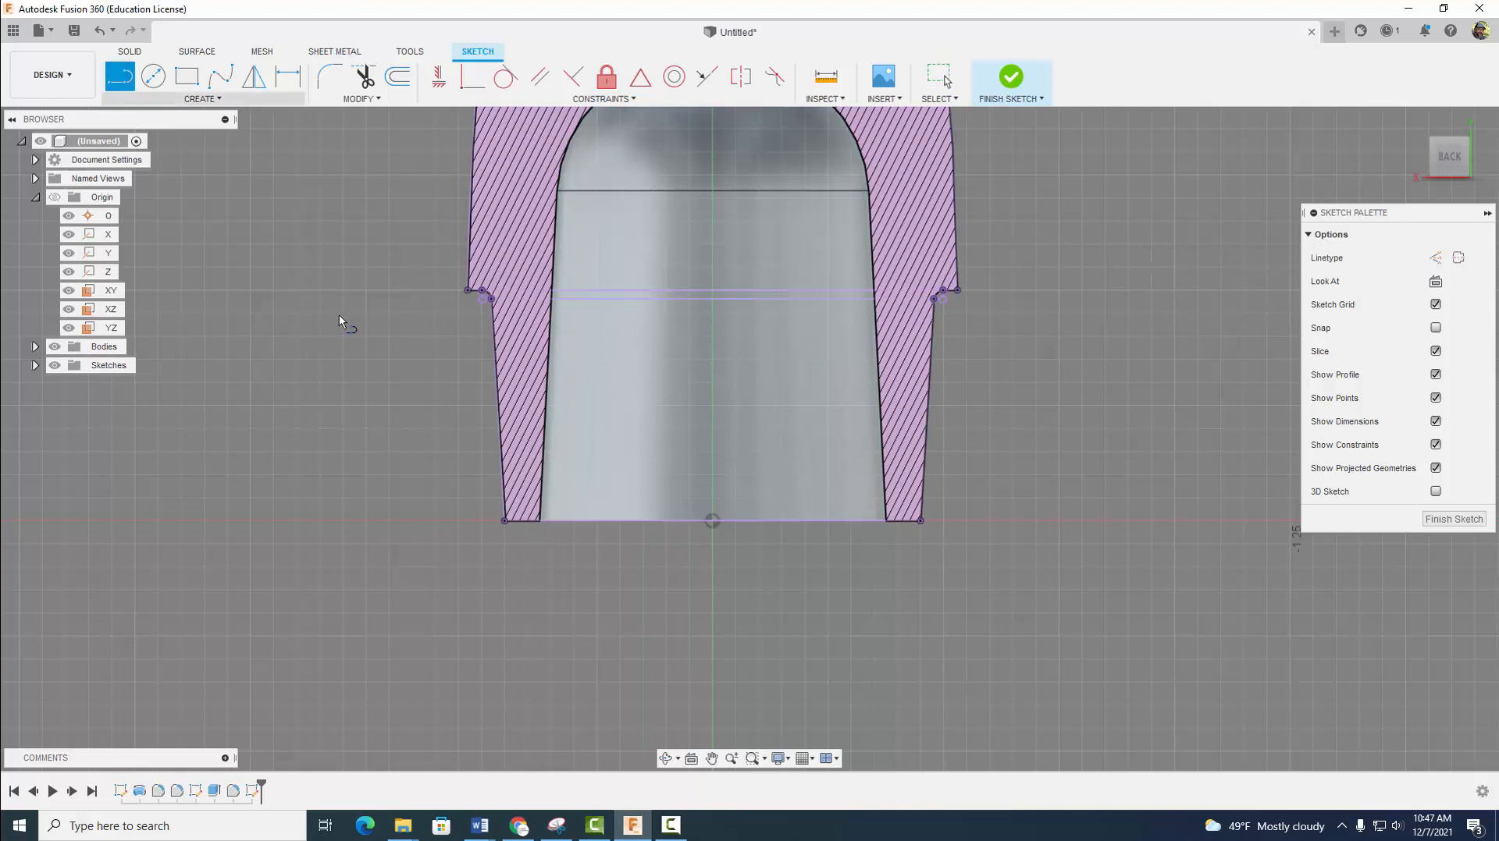
{"action": "left_click", "coordinate": [536, 521]}
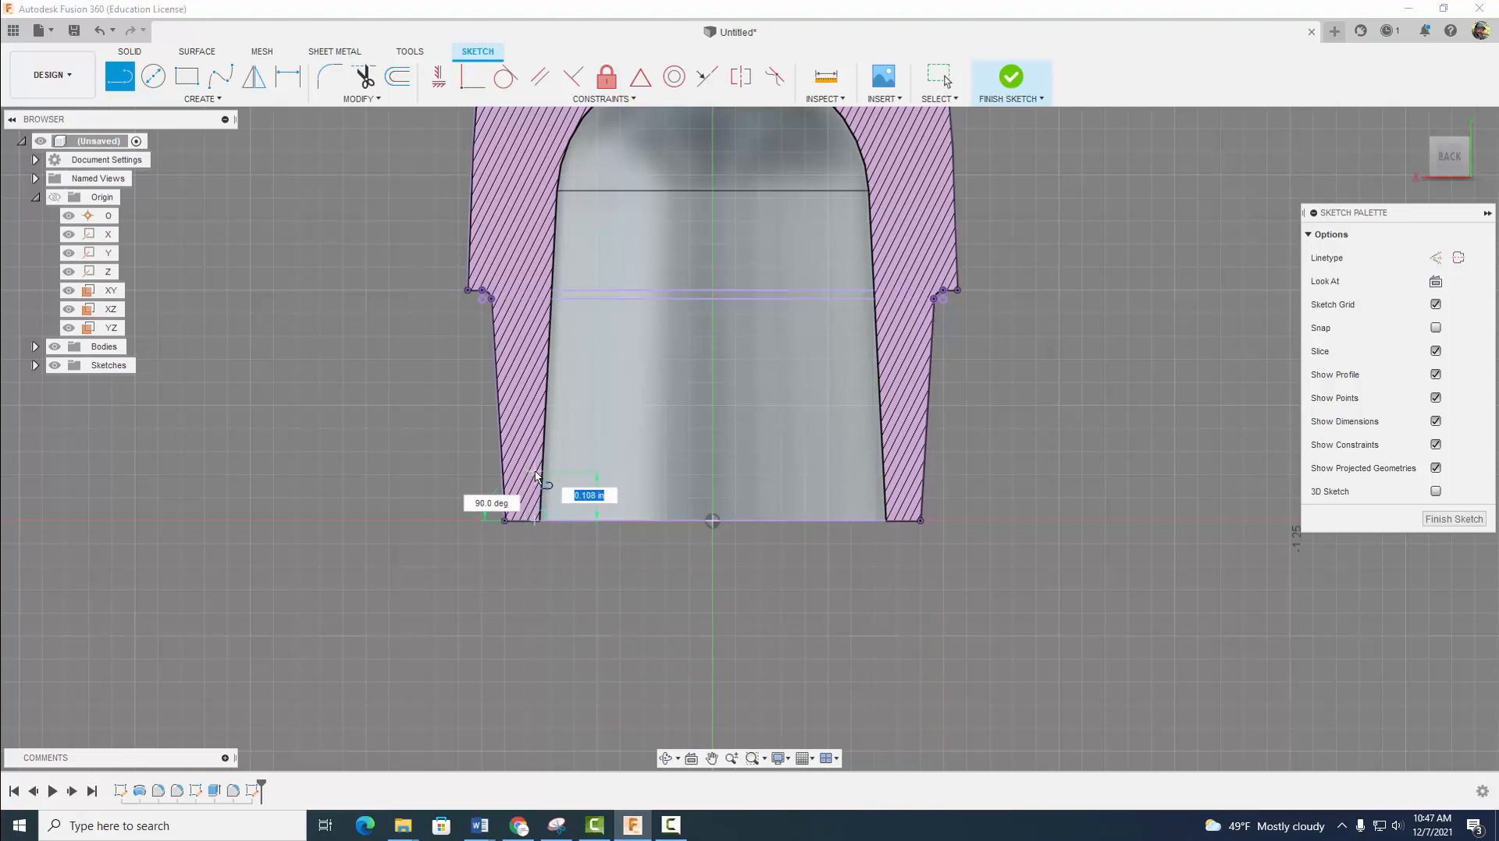
{"action": "left_click", "coordinate": [535, 472]}
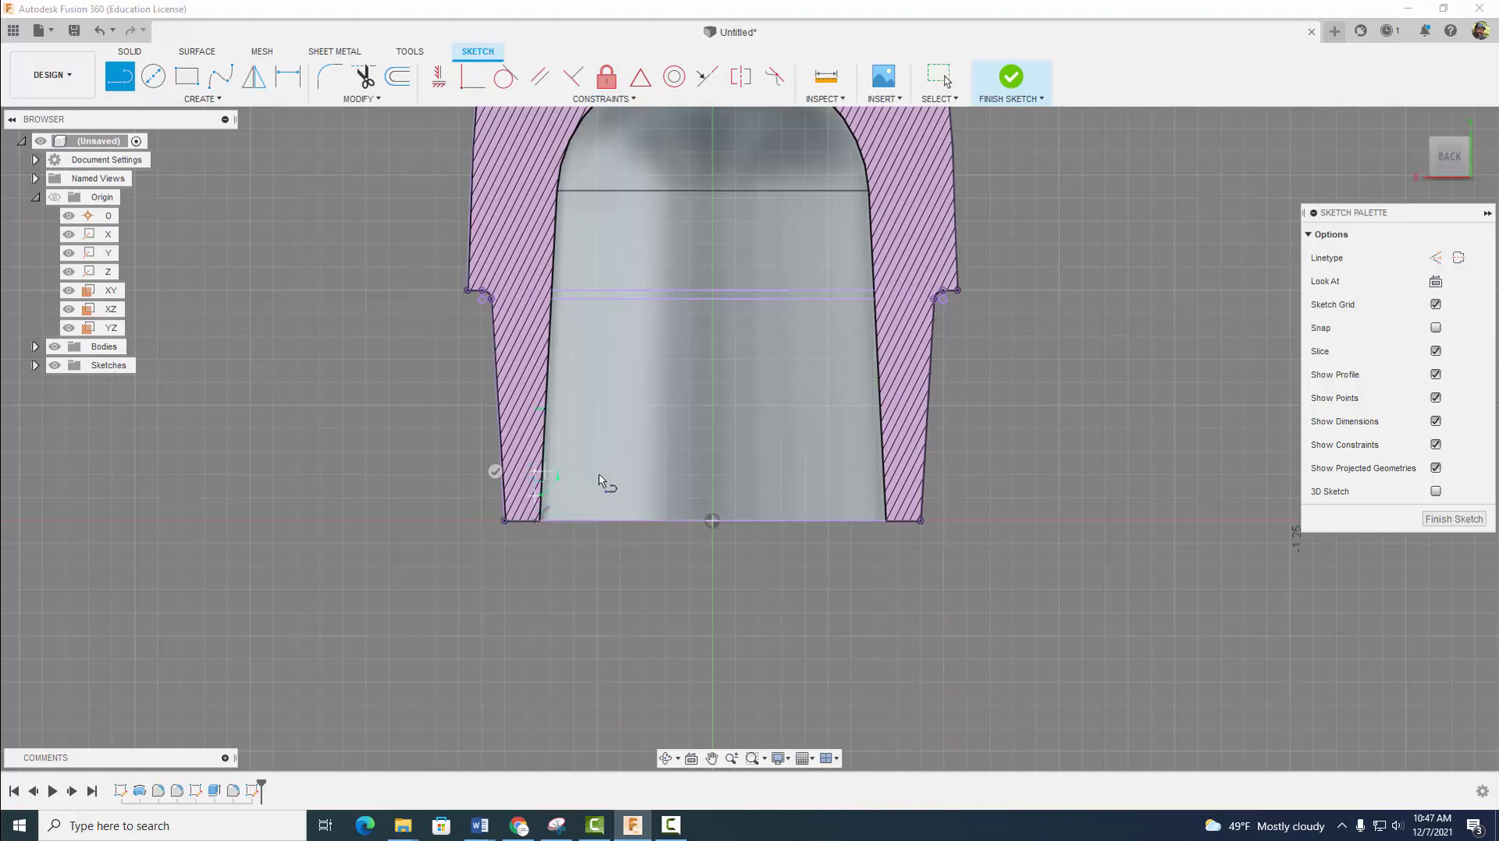
{"action": "left_click", "coordinate": [895, 477]}
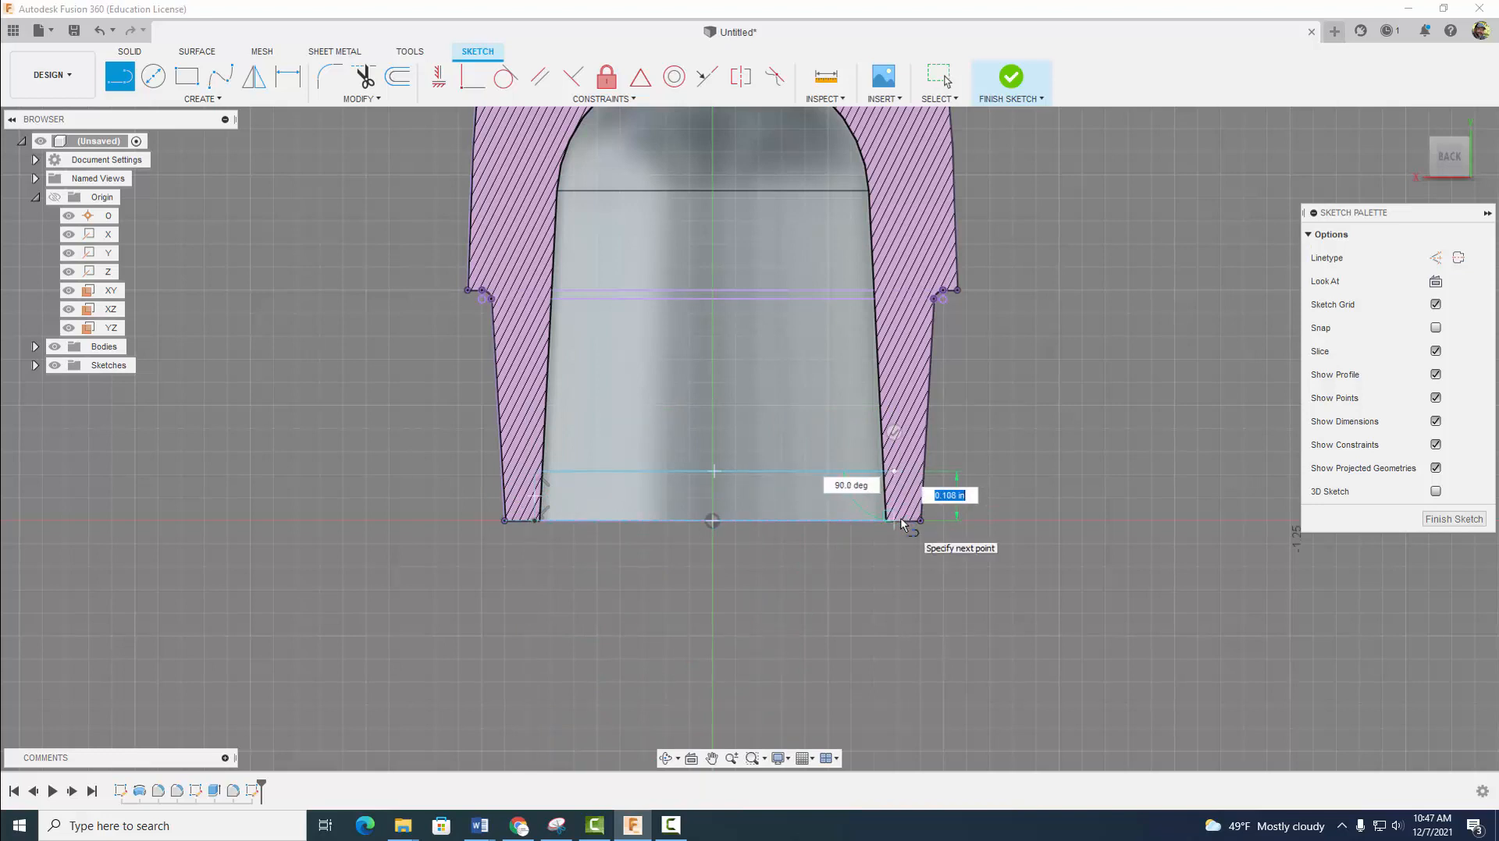
{"action": "left_click", "coordinate": [899, 520]}
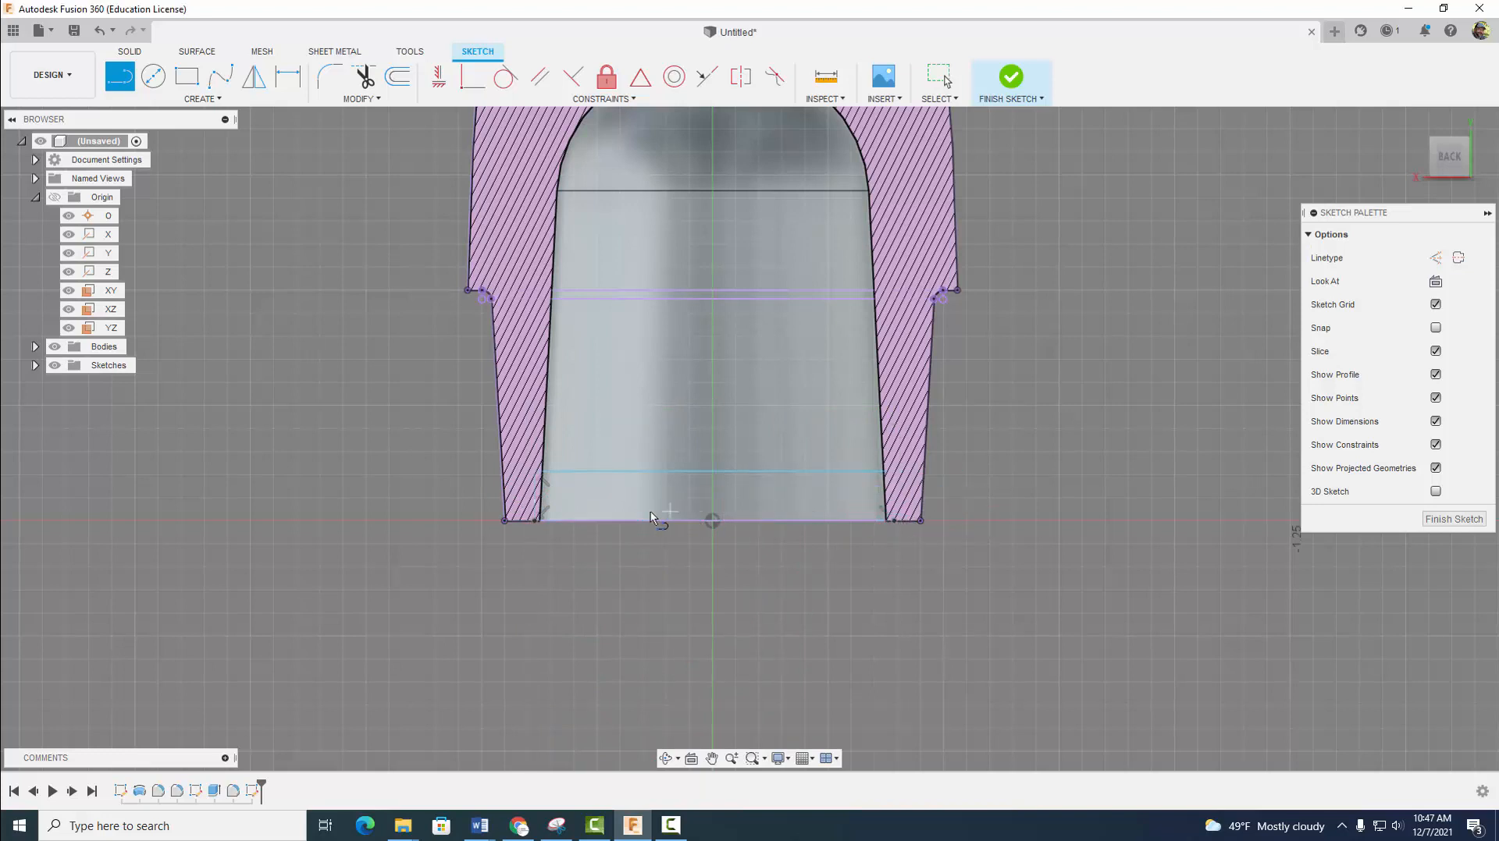
{"action": "left_click", "coordinate": [536, 522]}
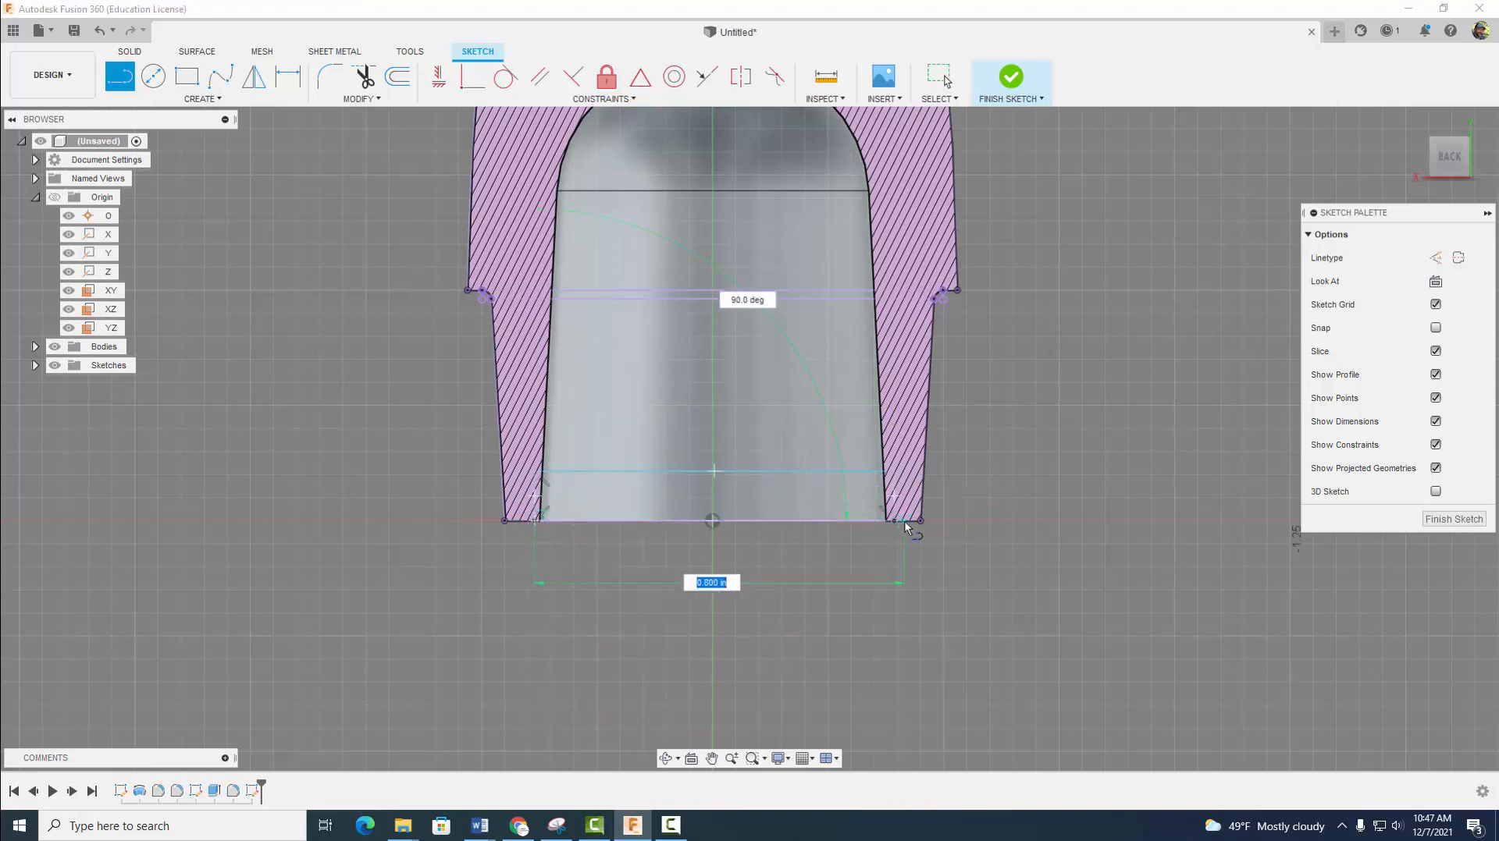
{"action": "key", "text": "Escape"}
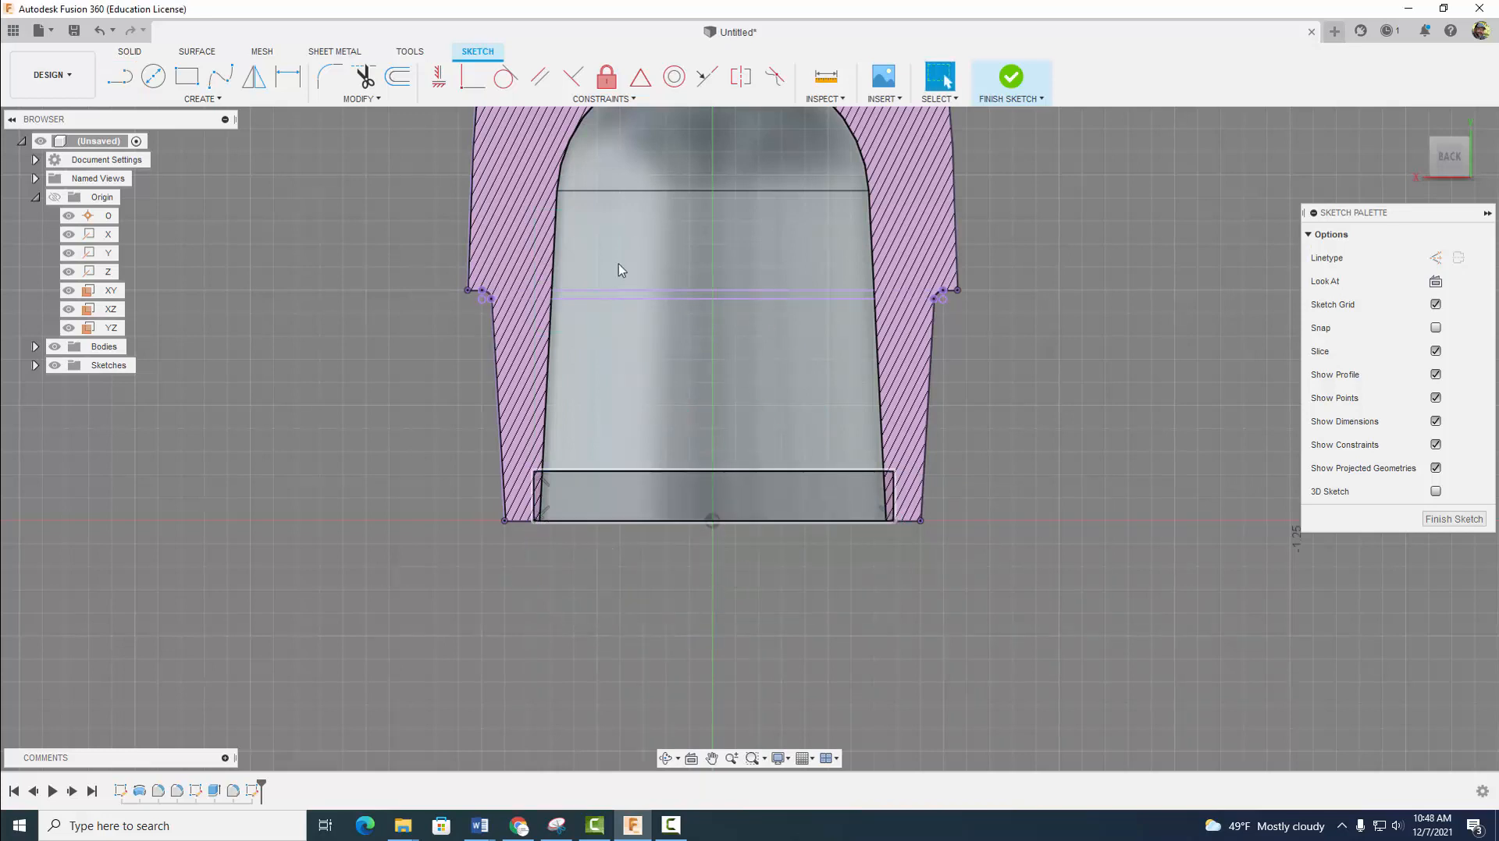
- Dimension the rectangle's height at 0.1 in from the base line and finish the sketch
{"action": "key", "text": "d"}
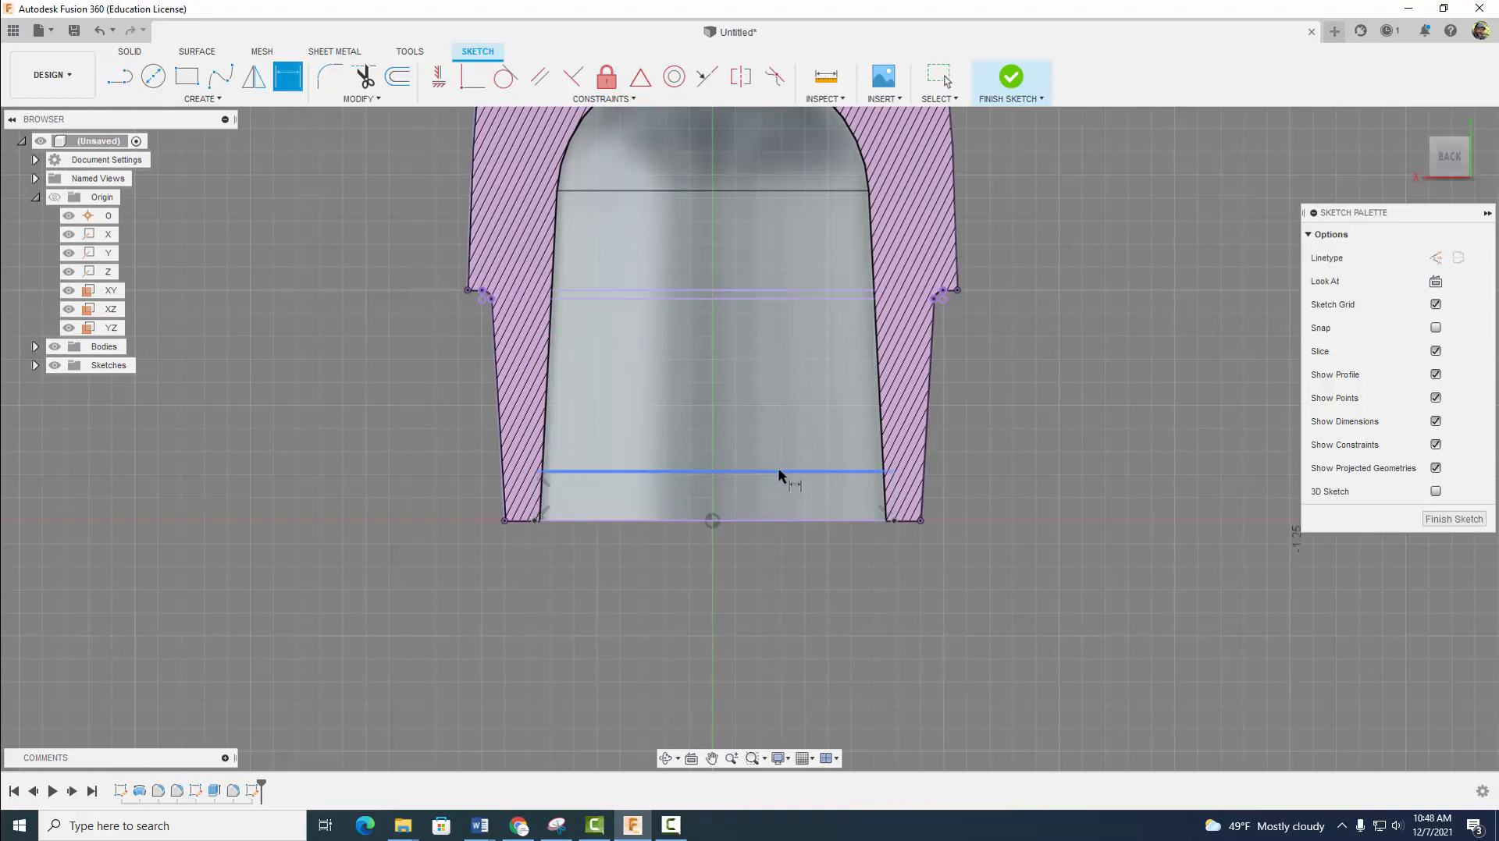
{"action": "left_click", "coordinate": [777, 471]}
{"action": "left_click", "coordinate": [777, 521]}
{"action": "left_click", "coordinate": [985, 499]}
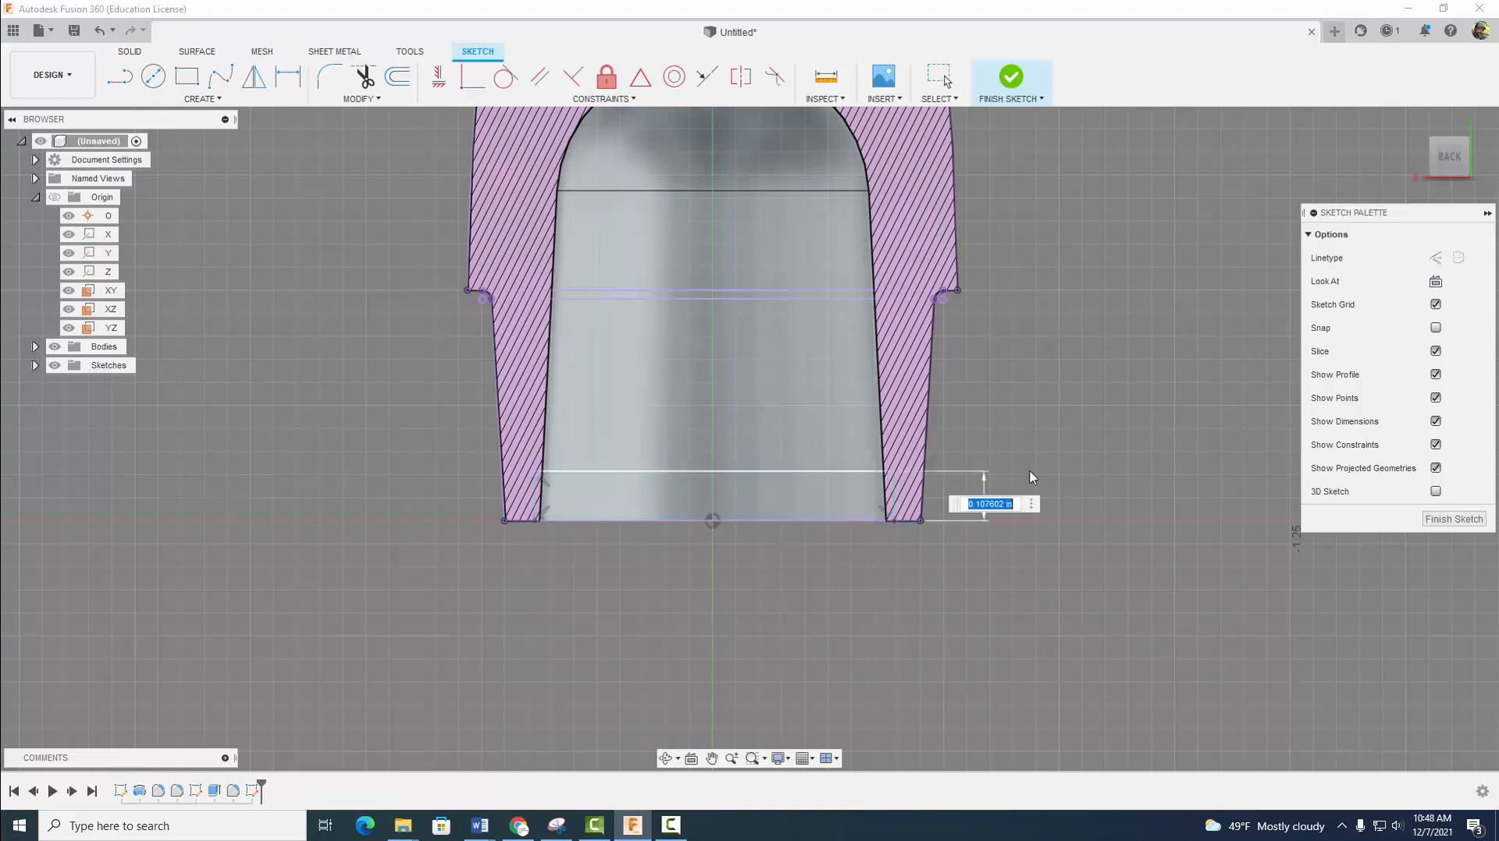
{"action": "type", "text": ".1"}
{"action": "key", "text": "Return"}
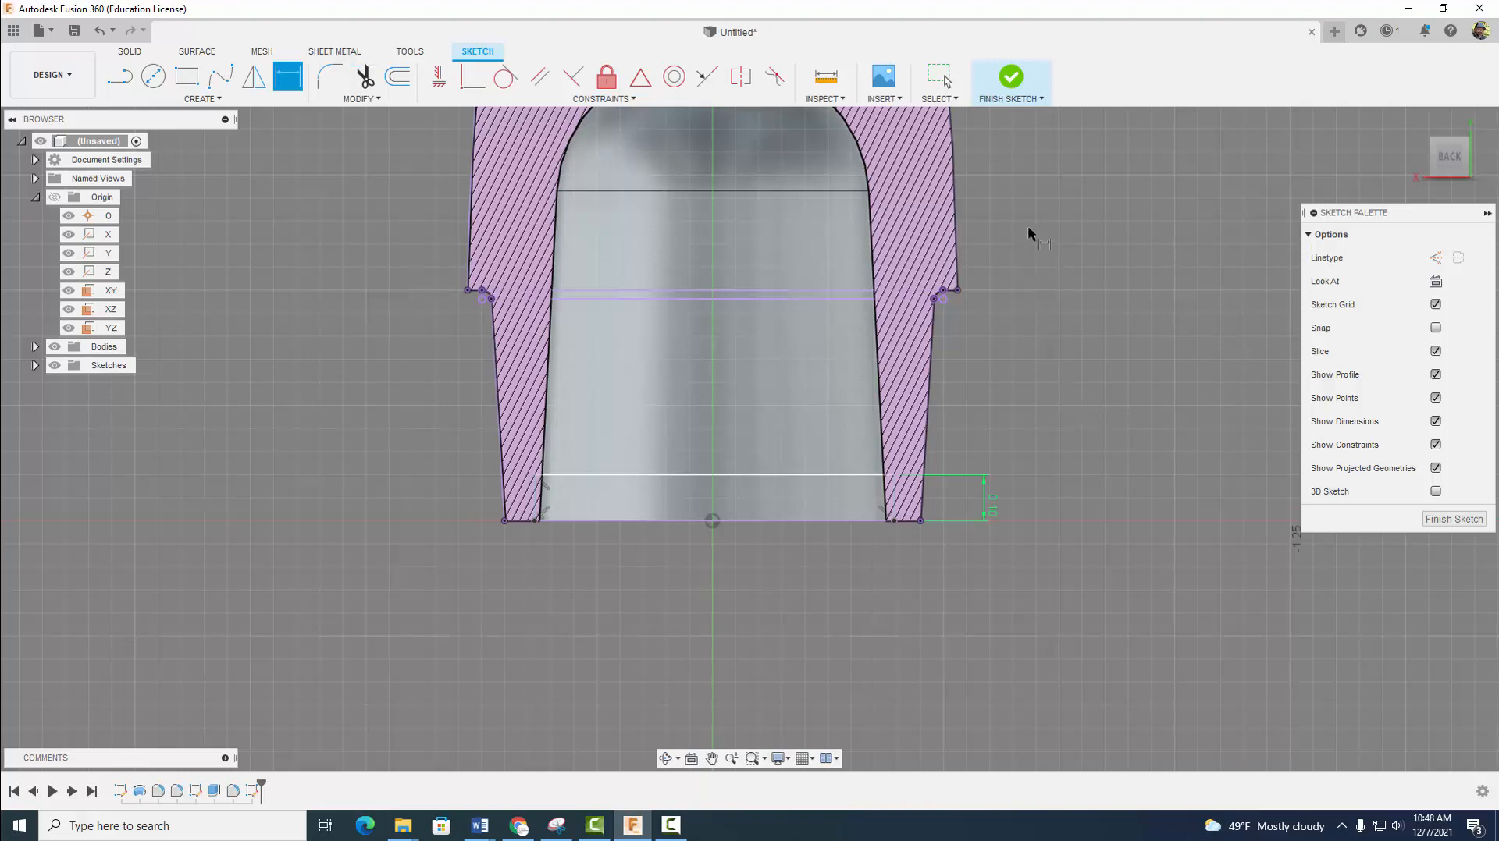
{"action": "left_click", "coordinate": [1018, 77]}
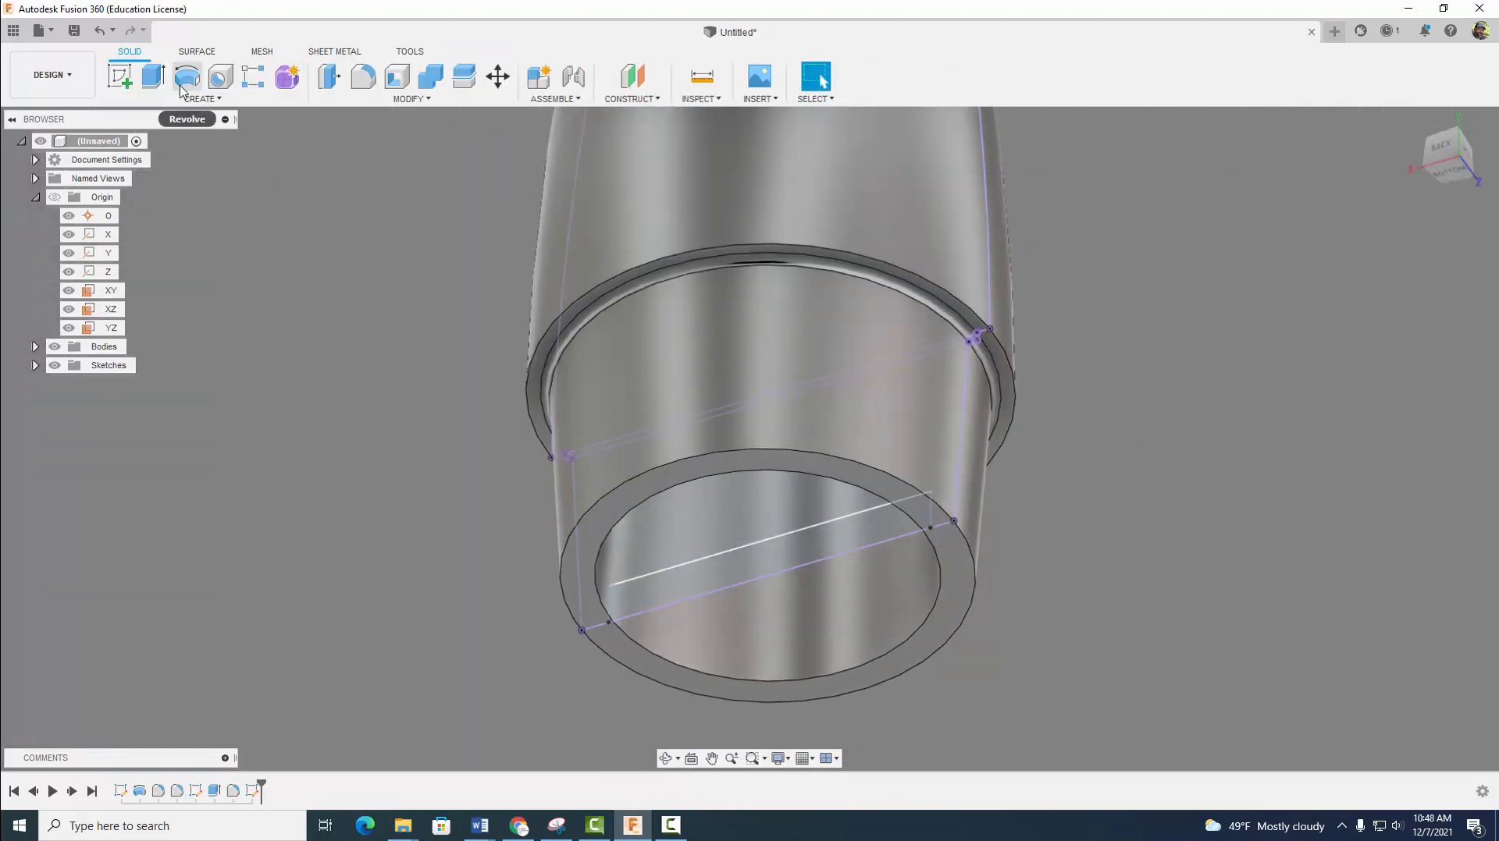
- Extrude the rectangular profile at the base opening symmetrically with a distance of 0.15 in
{"action": "left_click", "coordinate": [153, 76]}
{"action": "left_click", "coordinate": [742, 575]}
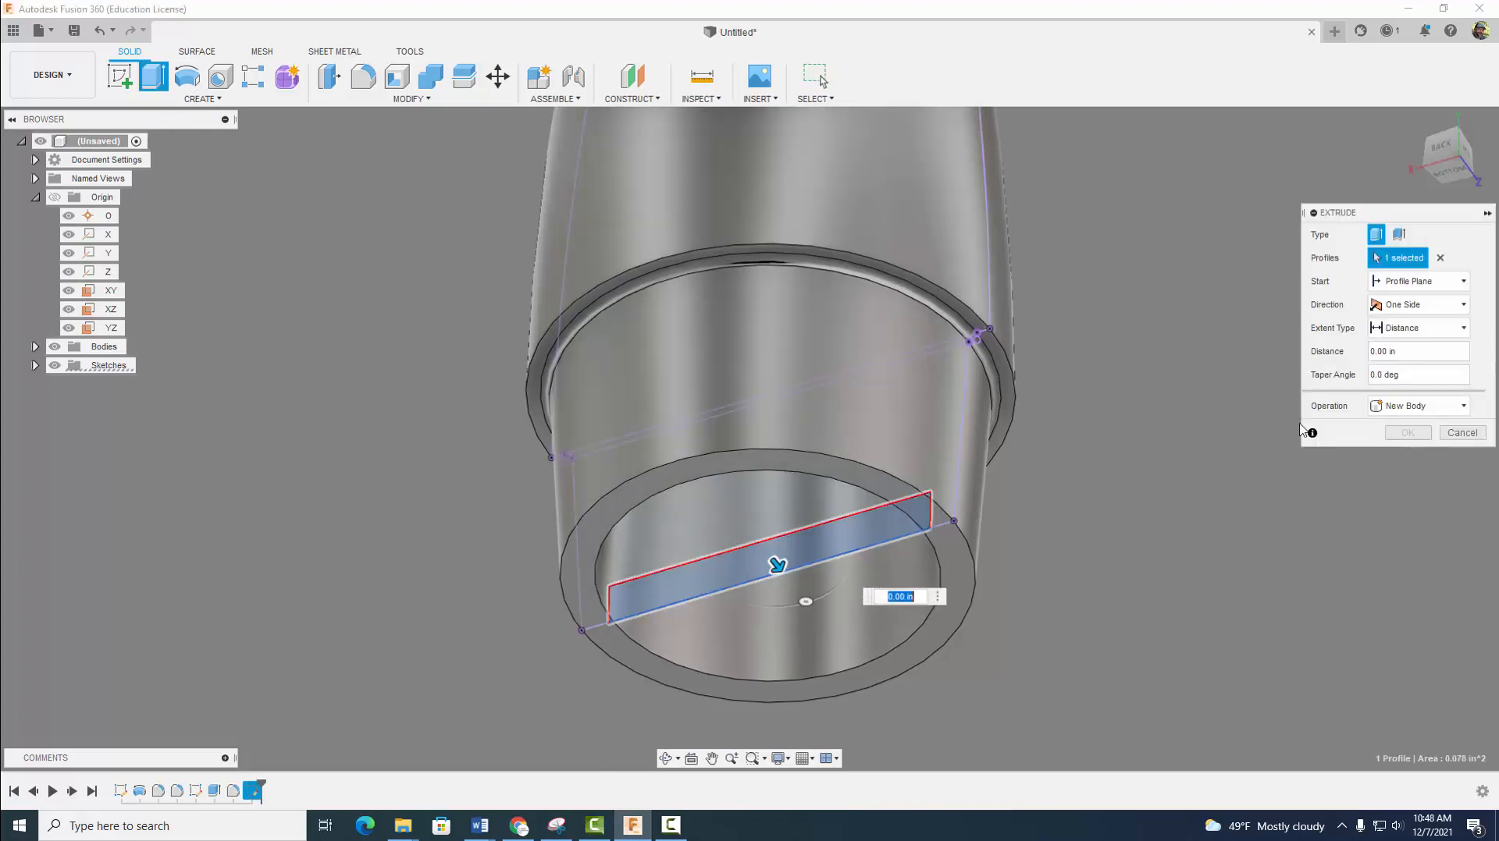
{"action": "left_click", "coordinate": [1406, 331]}
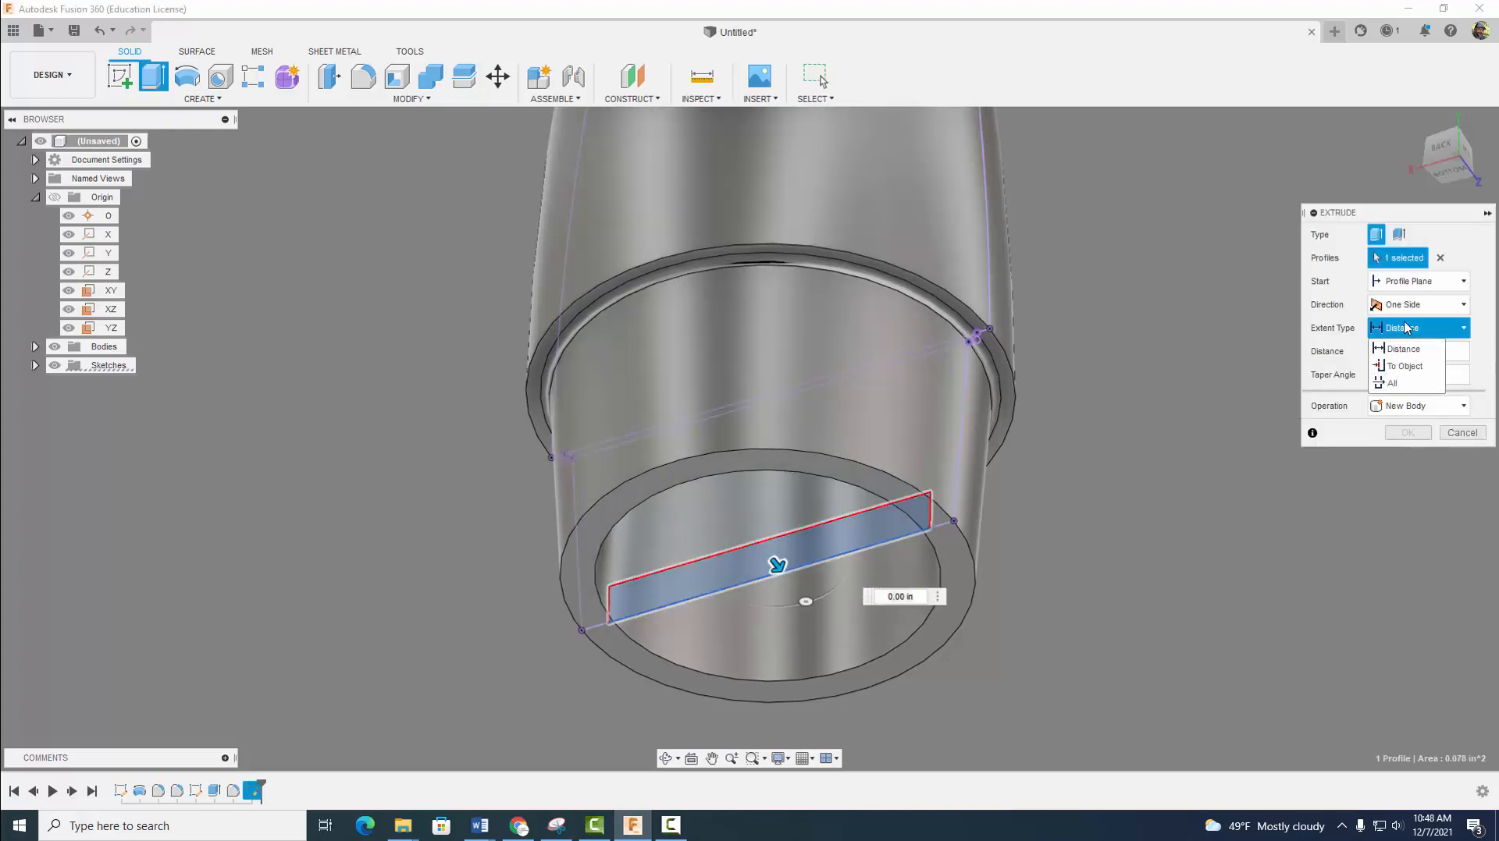
{"action": "left_click", "coordinate": [1409, 305]}
{"action": "left_click", "coordinate": [1409, 306]}
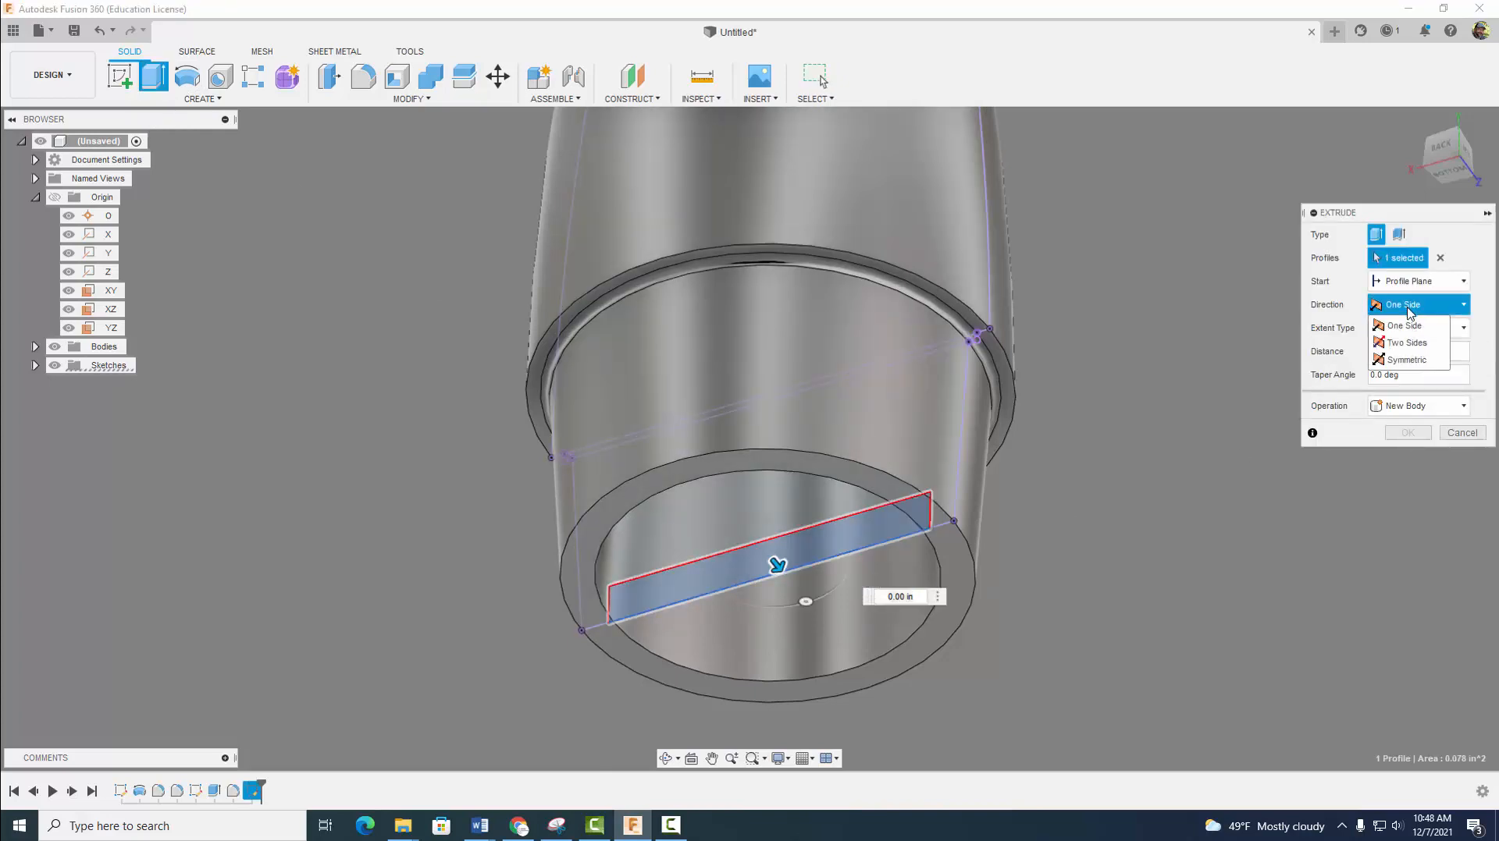
{"action": "left_click", "coordinate": [1407, 360]}
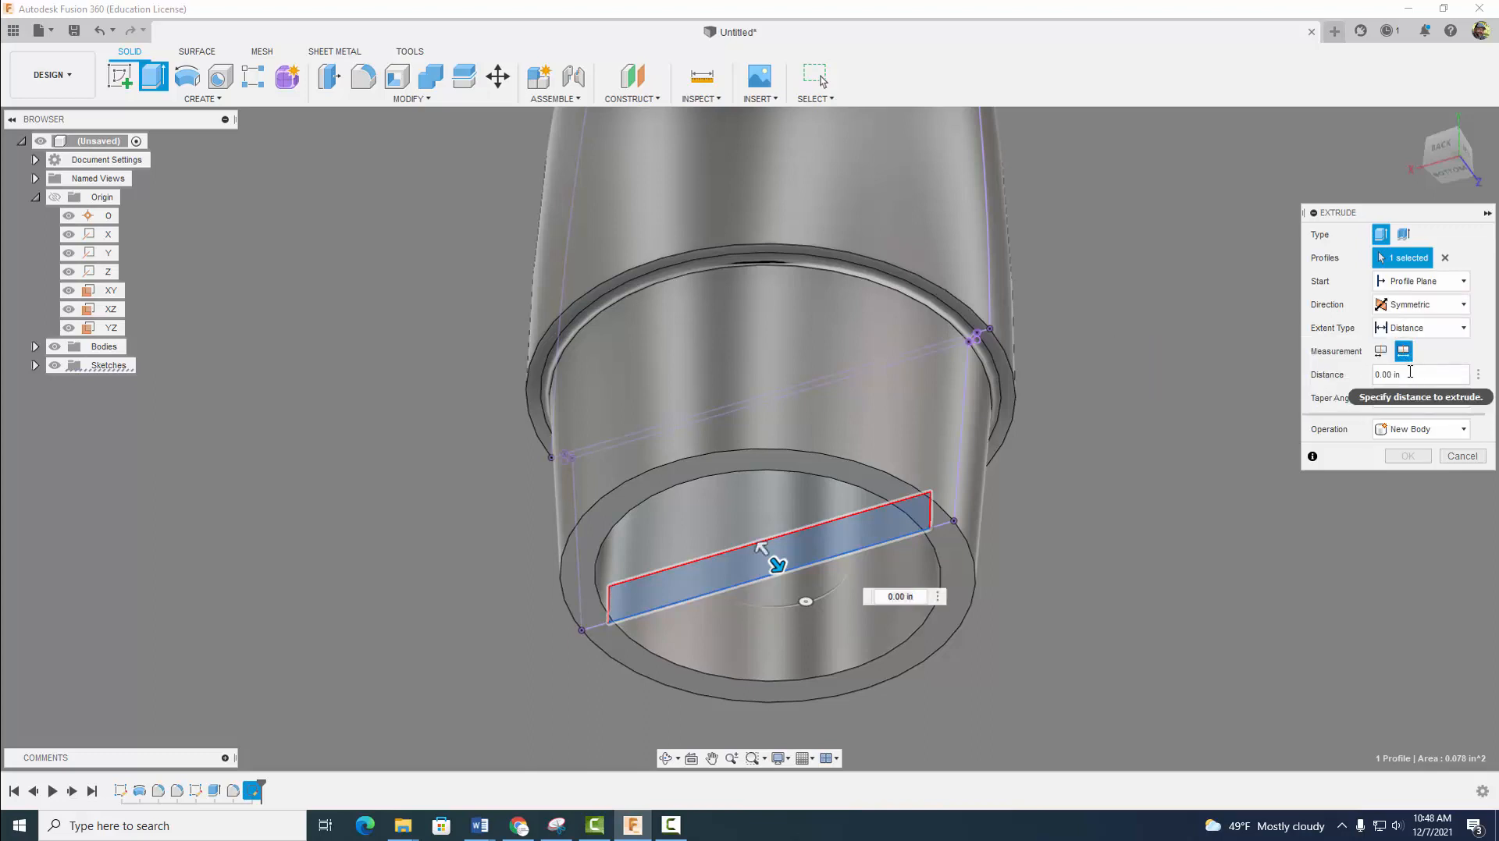
{"action": "left_click_drag", "start_coordinate": [1409, 373], "coordinate": [1297, 380]}
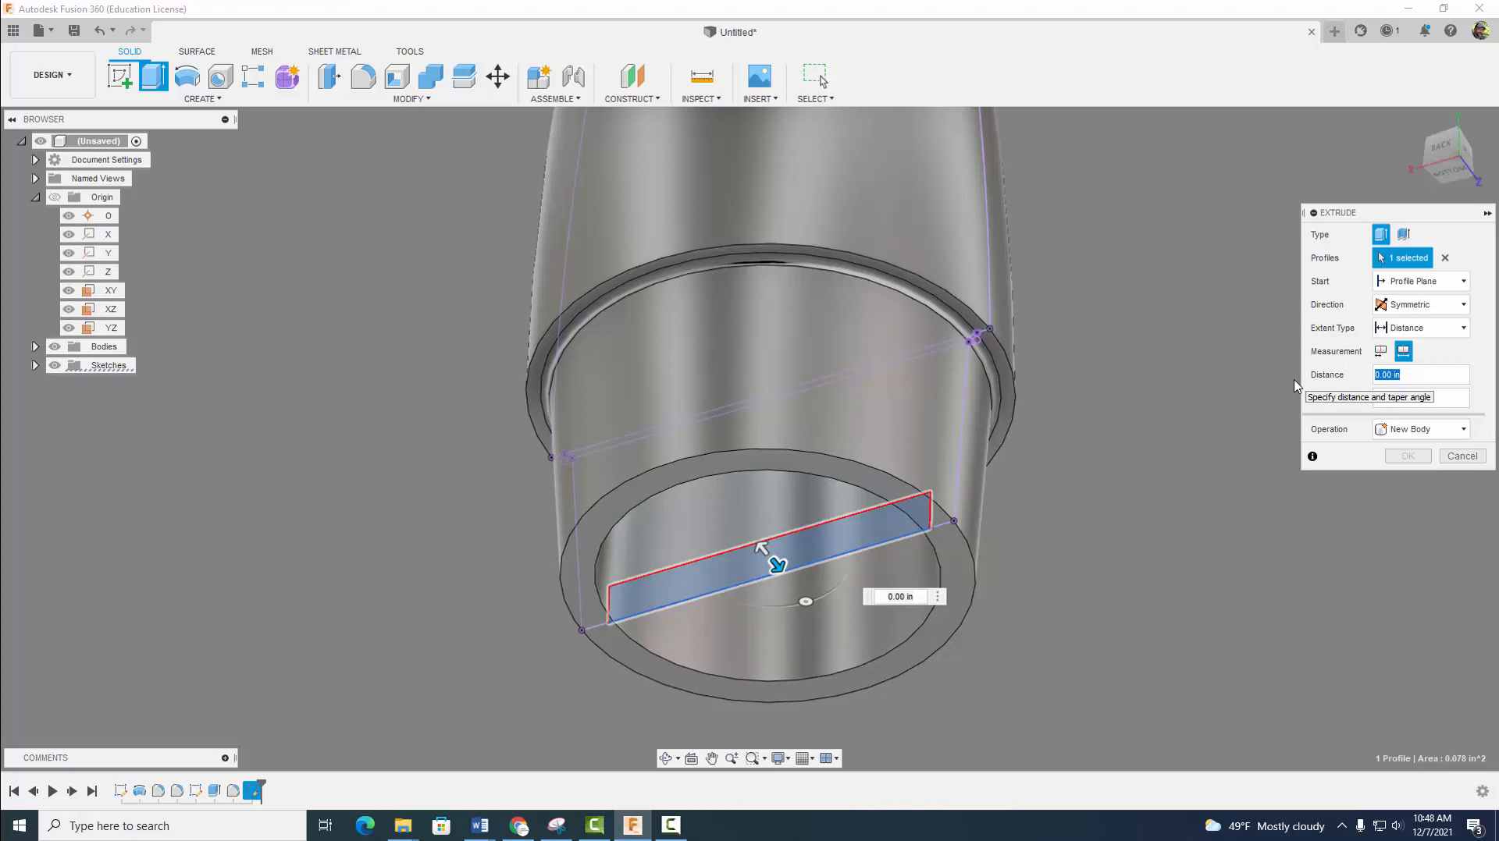
{"action": "key", "text": "BackSpace"}
{"action": "type", "text": ".15"}
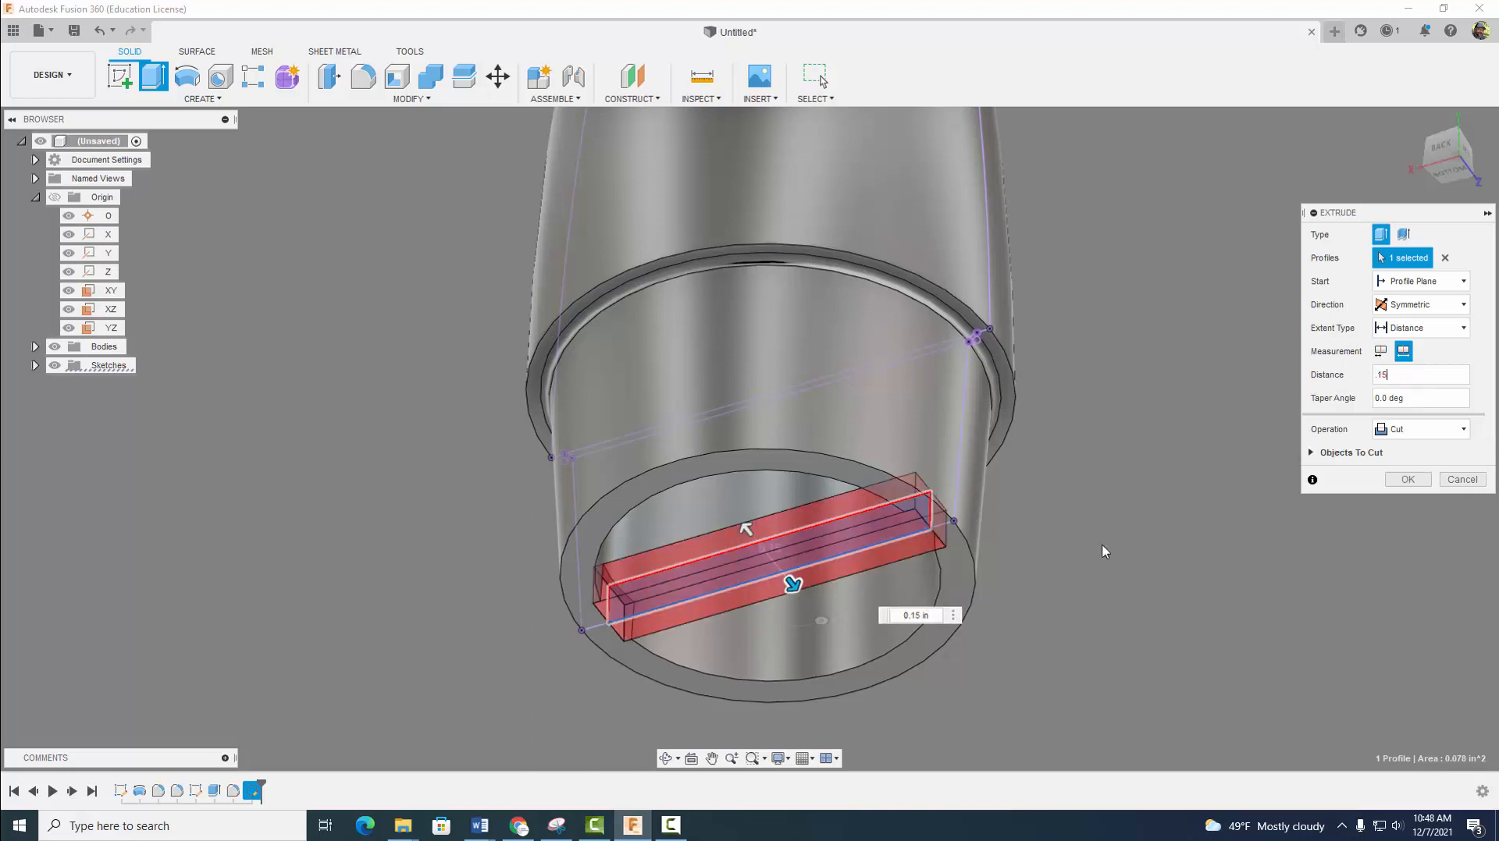
- Set the extrusion's operation to Join and complete the crossbar across the base opening
{"action": "middle_click_drag", "start_coordinate": [1176, 529], "coordinate": [1209, 531], "text": "shift"}
{"action": "left_click", "coordinate": [1420, 429]}
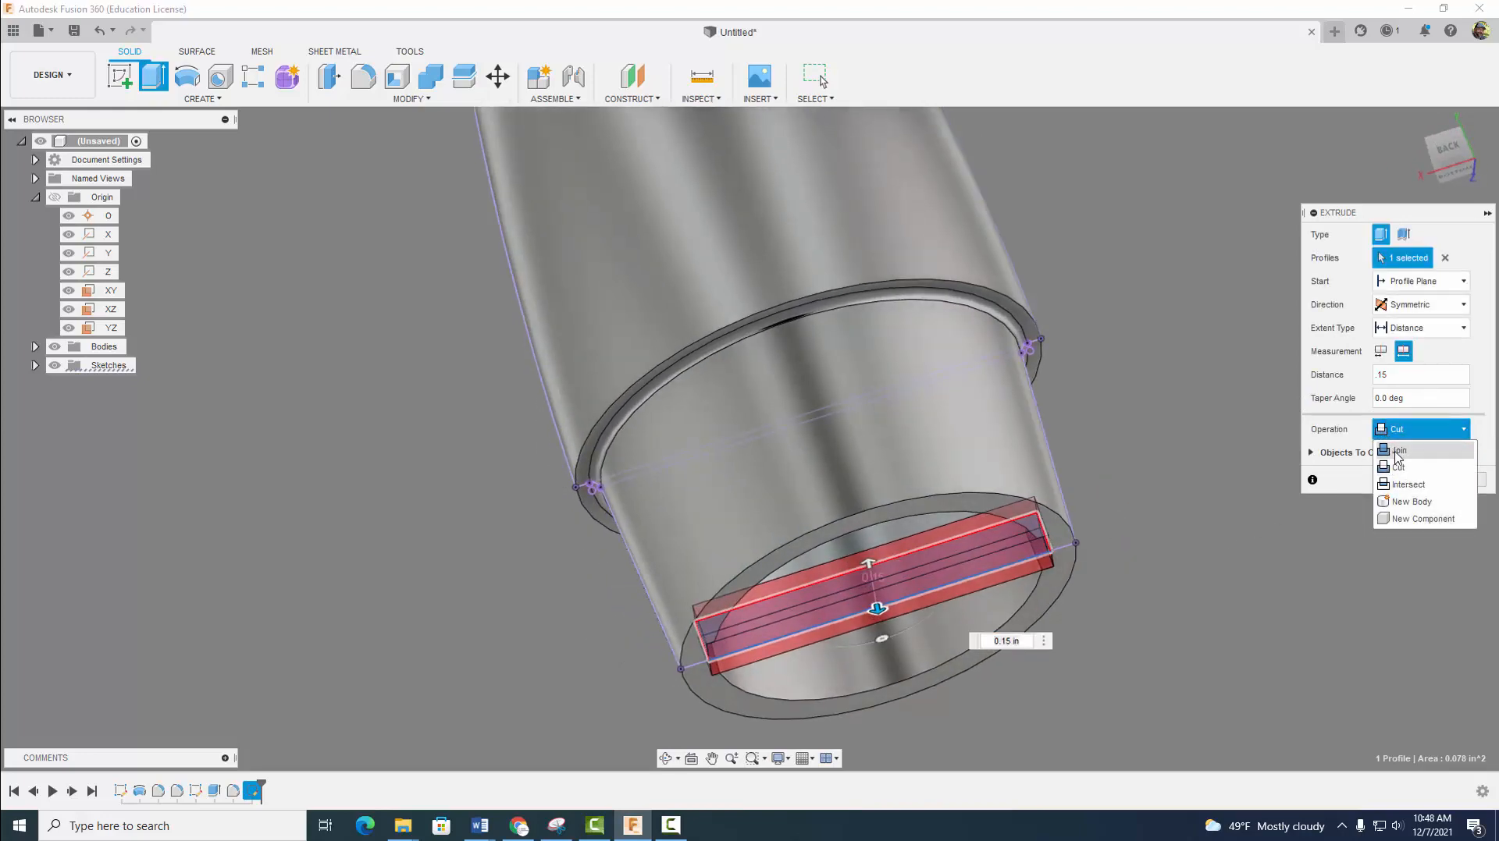
{"action": "left_click", "coordinate": [1401, 446]}
{"action": "left_click", "coordinate": [1399, 457]}
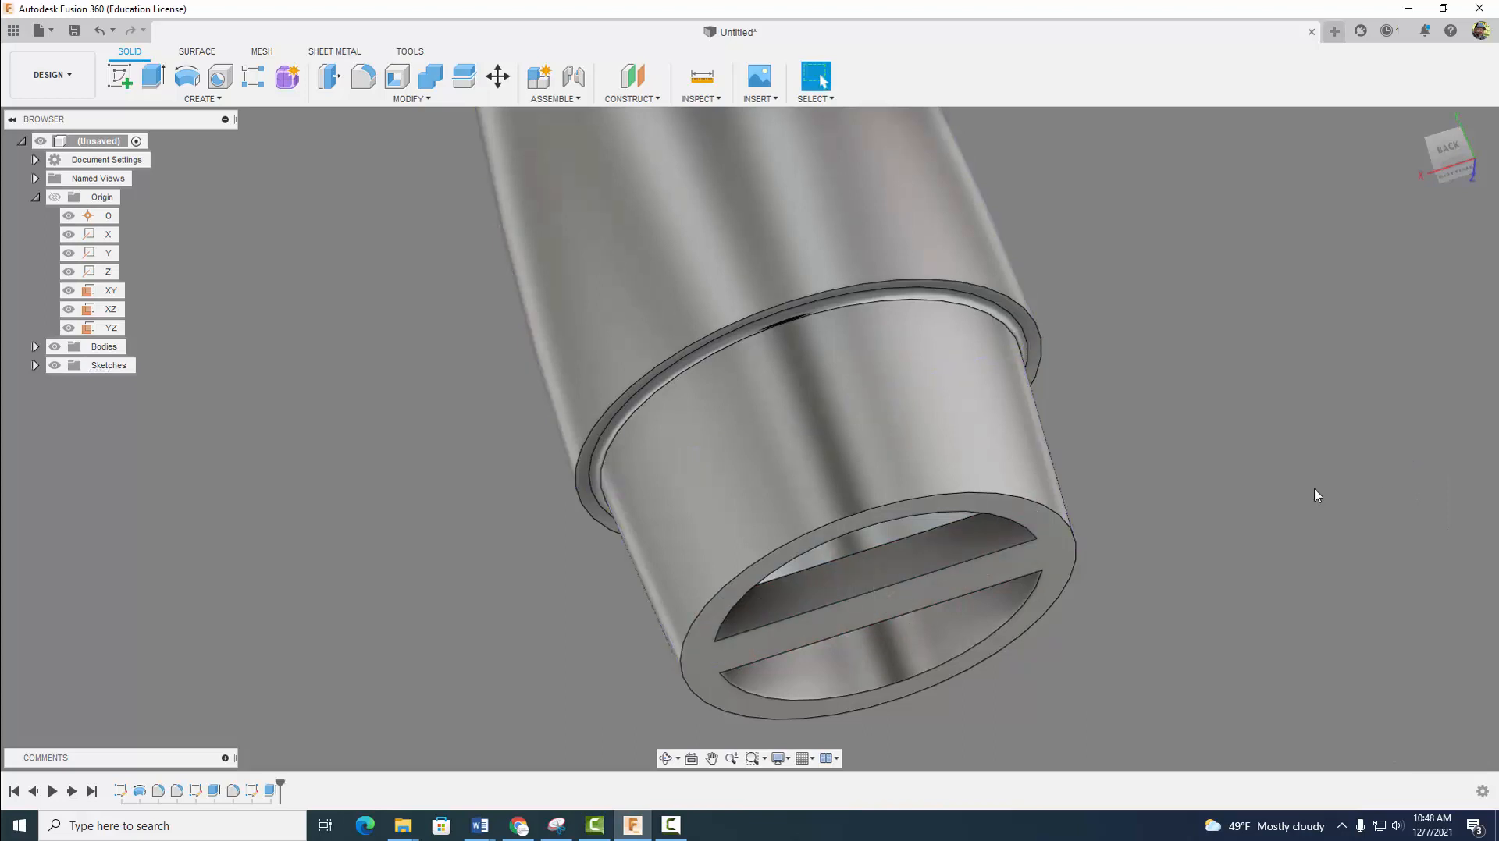
- Examine the crossbar and the hollow base of the nose cone from several angles and distances
{"action": "mouse_move", "coordinate": [1248, 472]}
{"action": "middle_mouse_down", "text": "shift"}
{"action": "mouse_move", "coordinate": [1232, 435]}
{"action": "mouse_move", "coordinate": [1240, 475]}
{"action": "middle_mouse_up", "text": "shift"}
{"action": "left_click", "coordinate": [821, 77]}
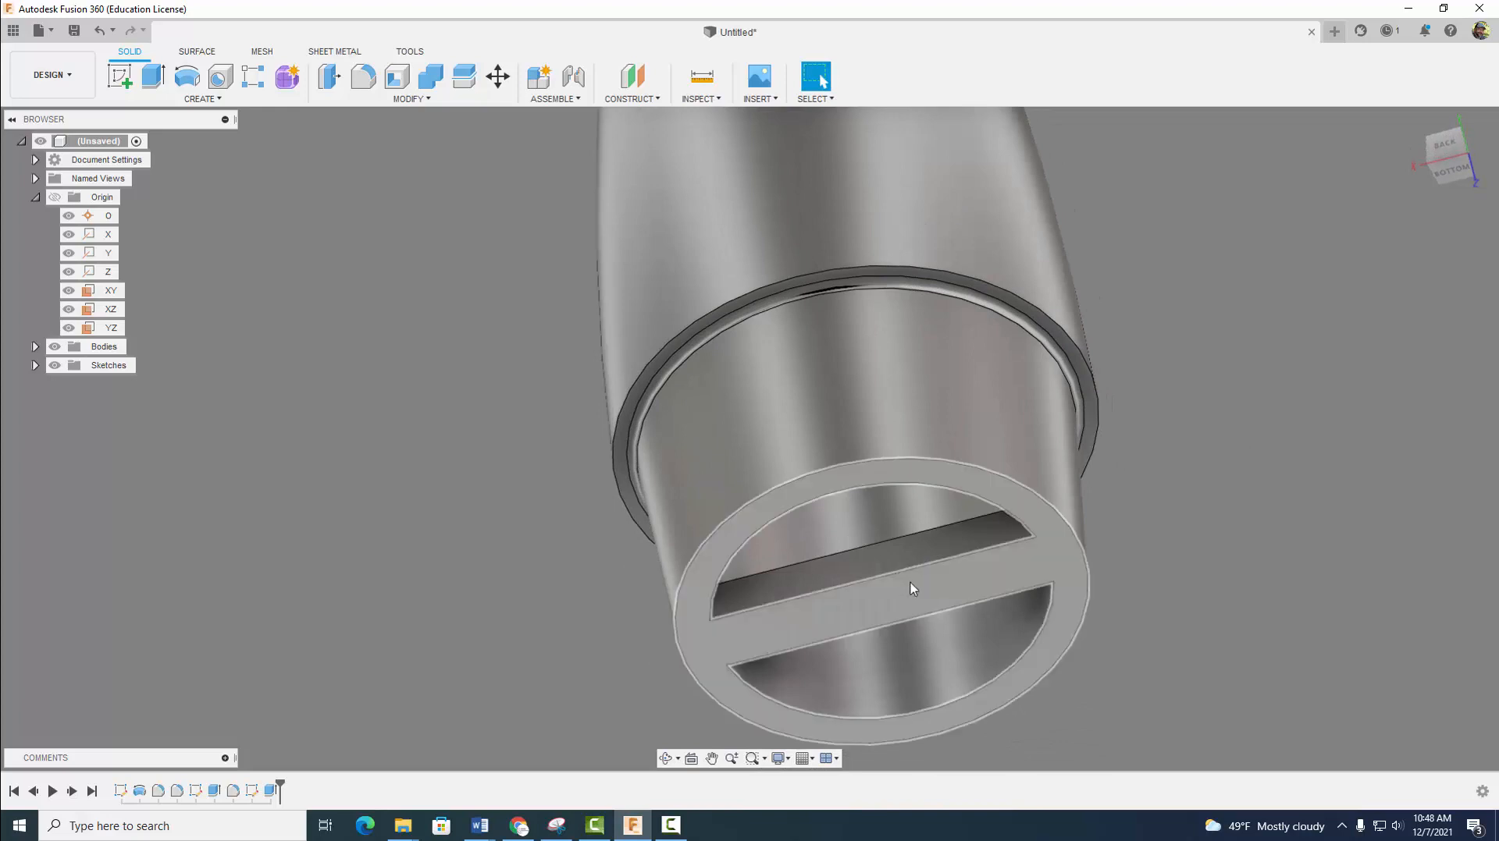
{"action": "scroll", "coordinate": [912, 589], "scroll_direction": "down", "scroll_amount": 5}
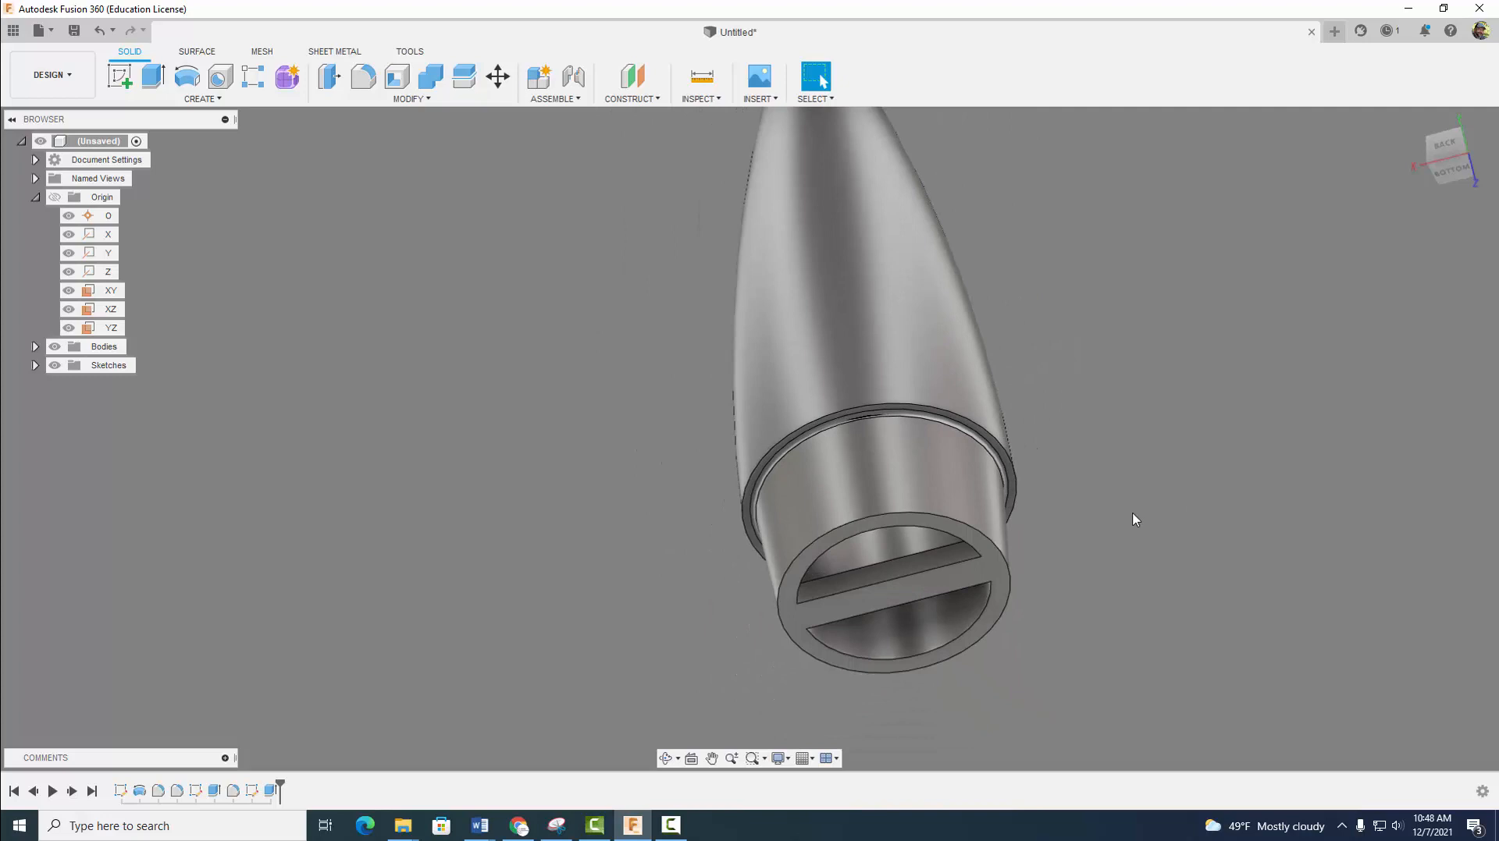
{"action": "scroll", "coordinate": [1136, 519], "scroll_direction": "down", "scroll_amount": 2}
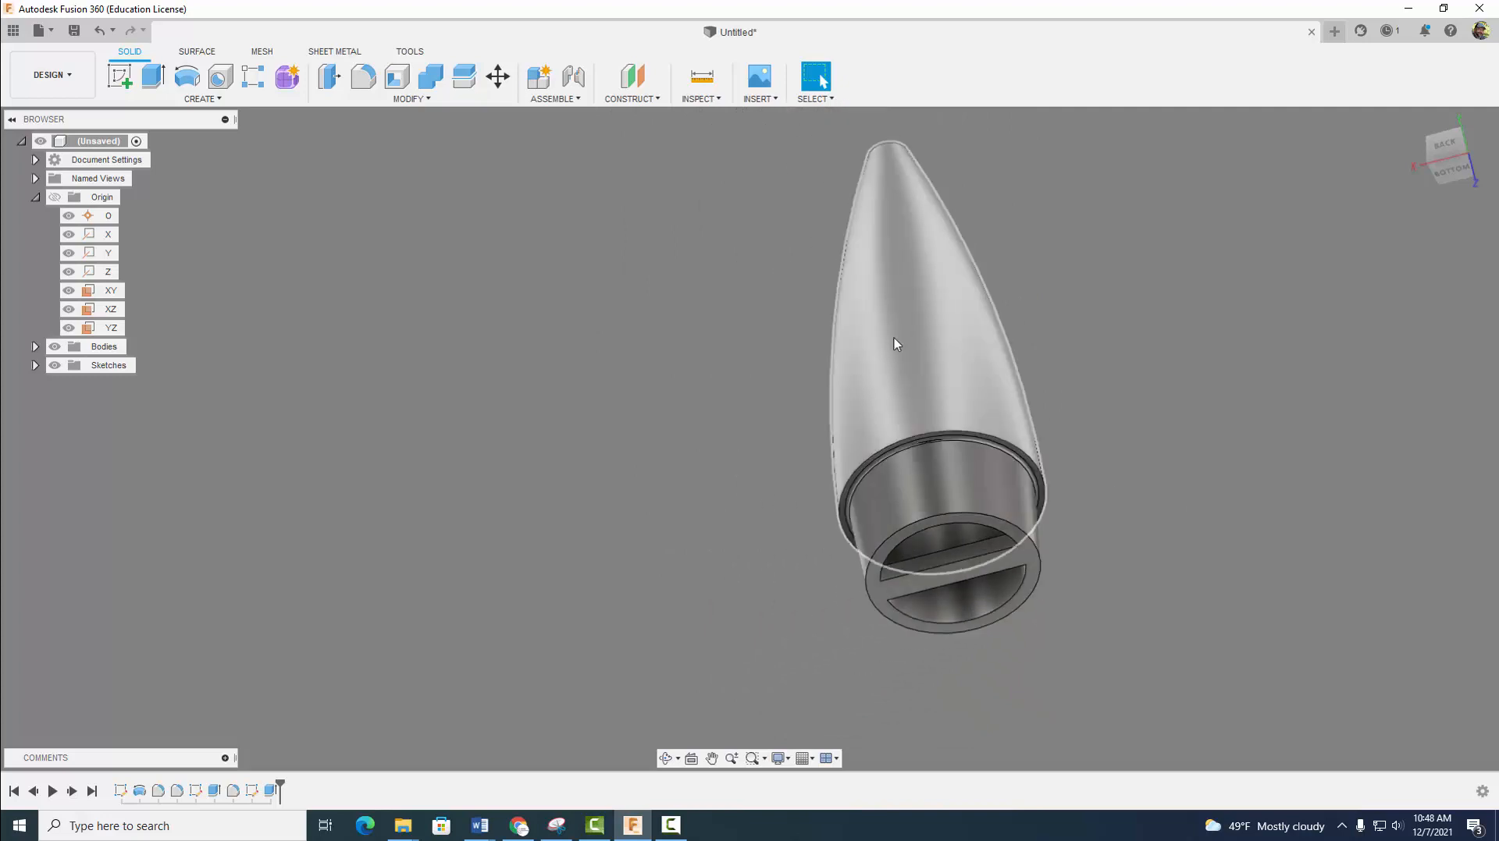
{"action": "scroll", "coordinate": [1187, 531], "scroll_direction": "down", "scroll_amount": 2}
{"action": "middle_click_drag", "start_coordinate": [1207, 542], "coordinate": [1041, 512]}
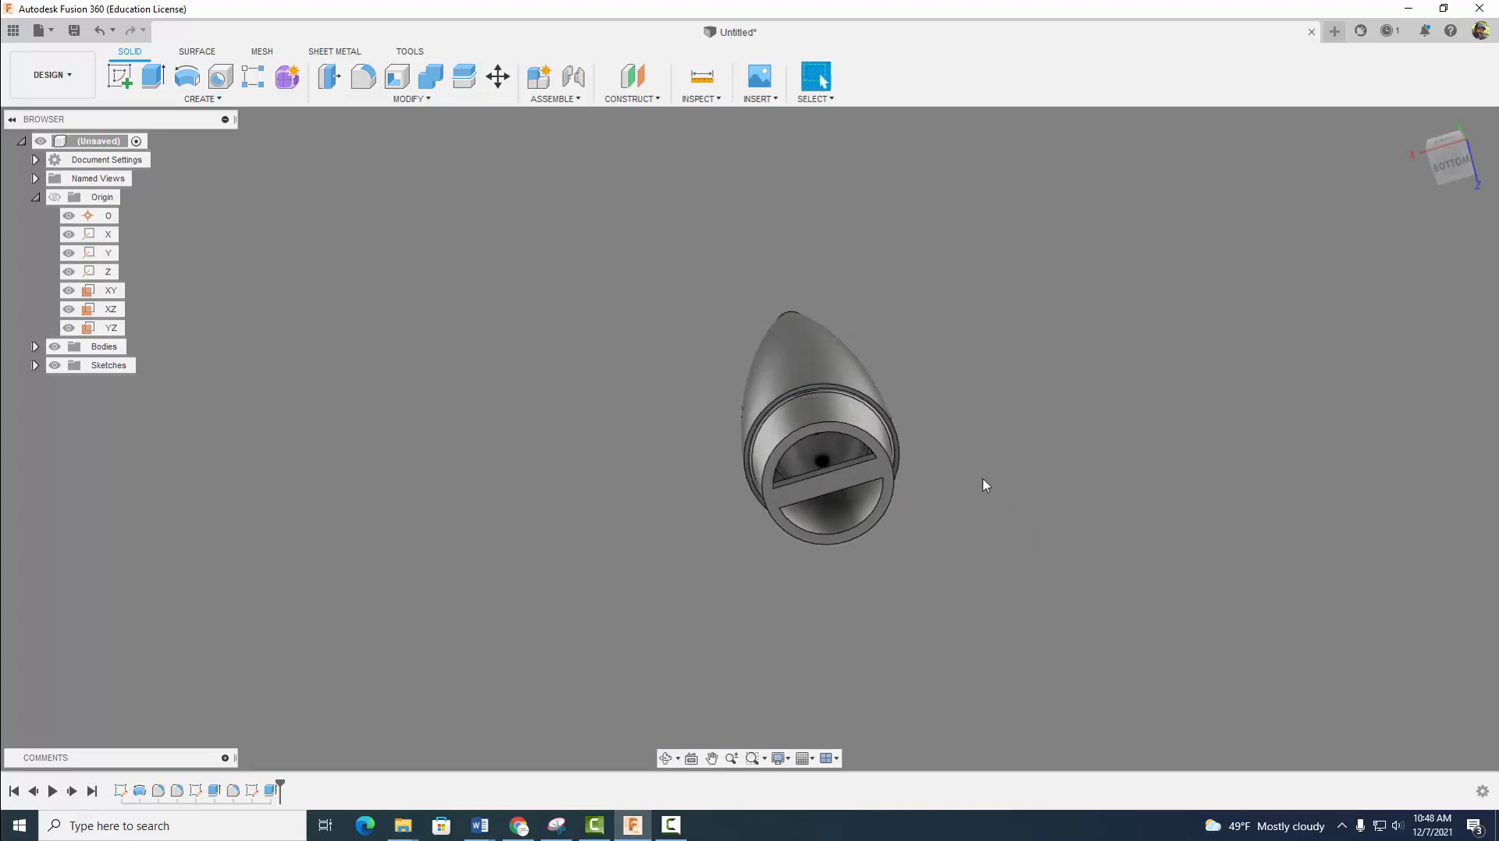
{"action": "middle_click_drag", "start_coordinate": [984, 486], "coordinate": [1040, 459], "text": "shift"}
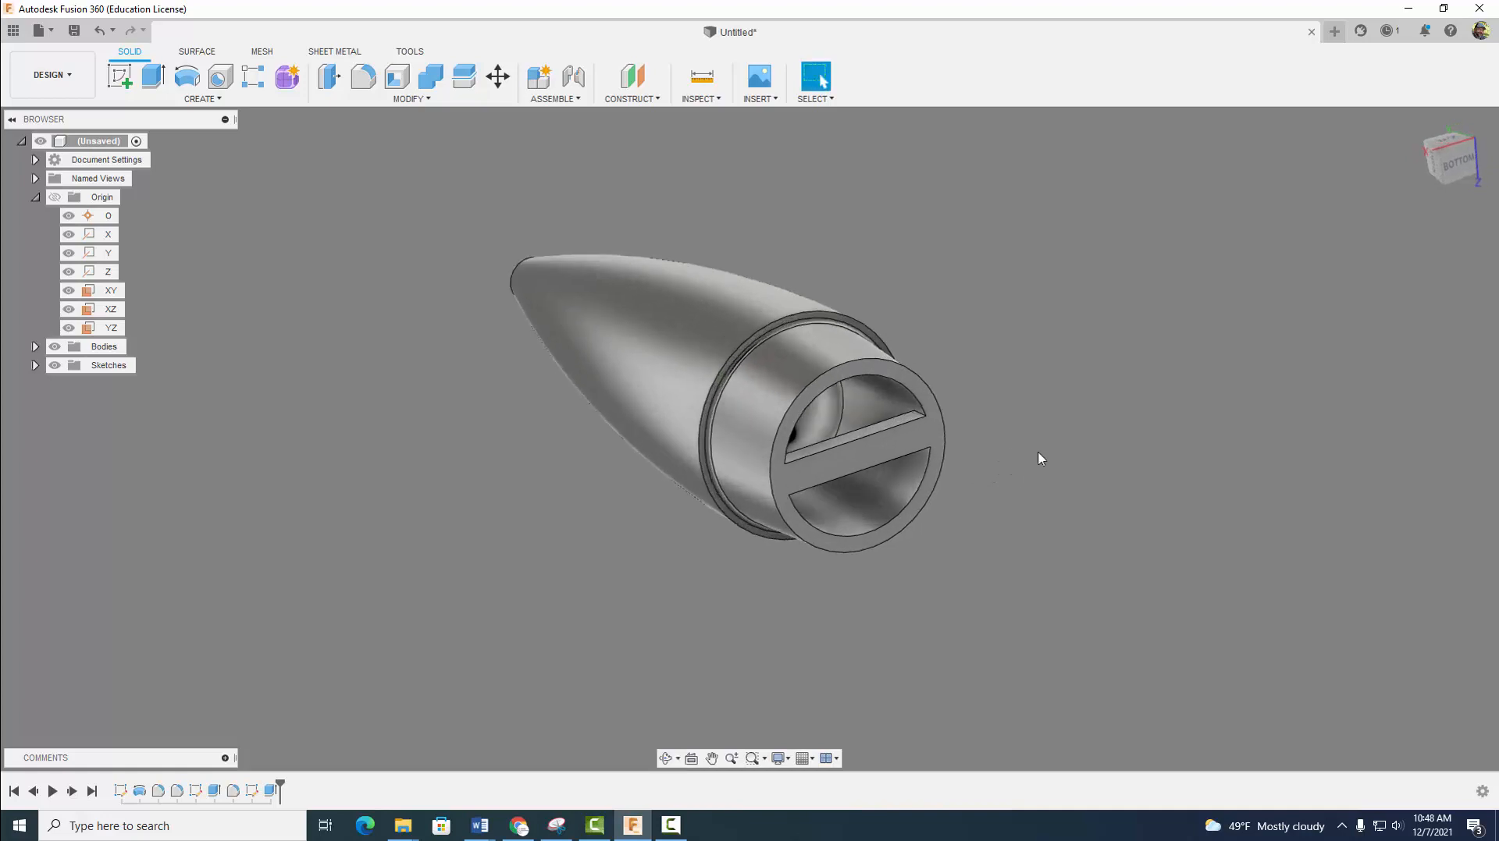
- Start a constant-radius fillet of 0.05 in on one corner edge where the crossbar meets the bore wall
{"action": "left_click", "coordinate": [363, 76]}
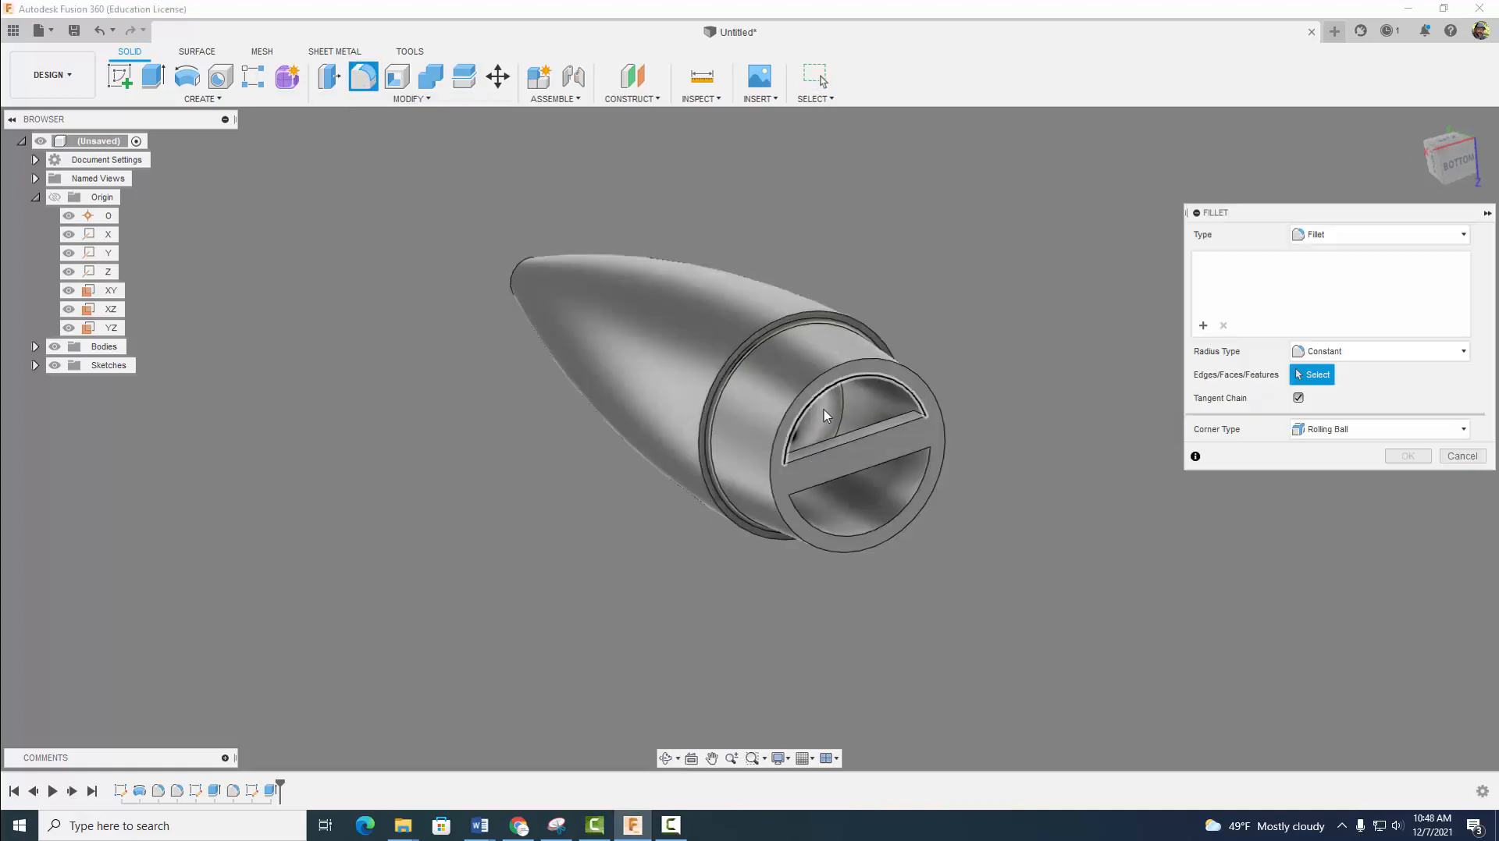
{"action": "scroll", "coordinate": [875, 421], "scroll_direction": "up", "scroll_amount": 5}
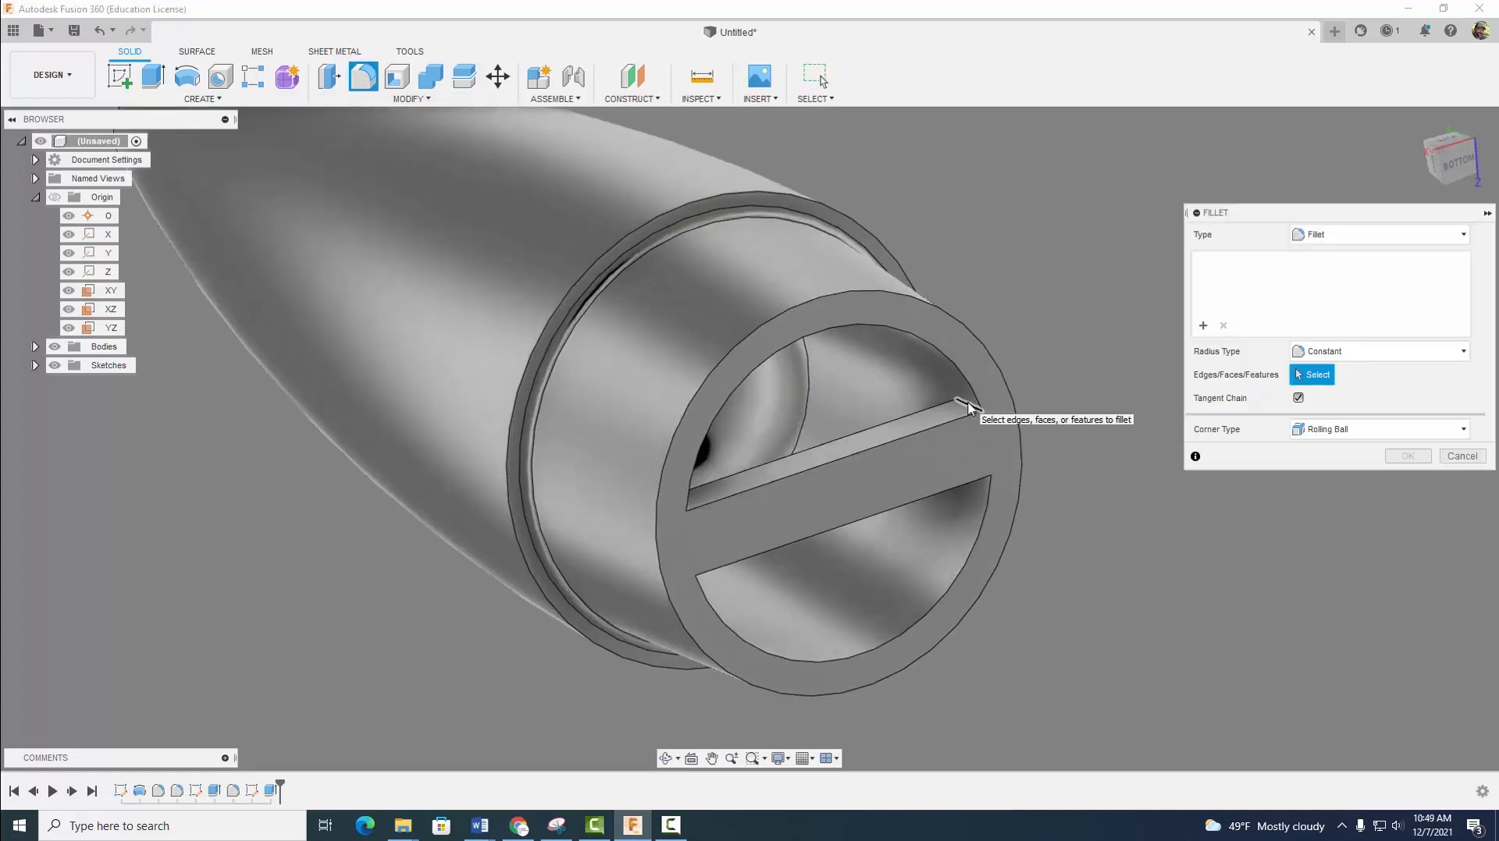
{"action": "left_click", "coordinate": [967, 403]}
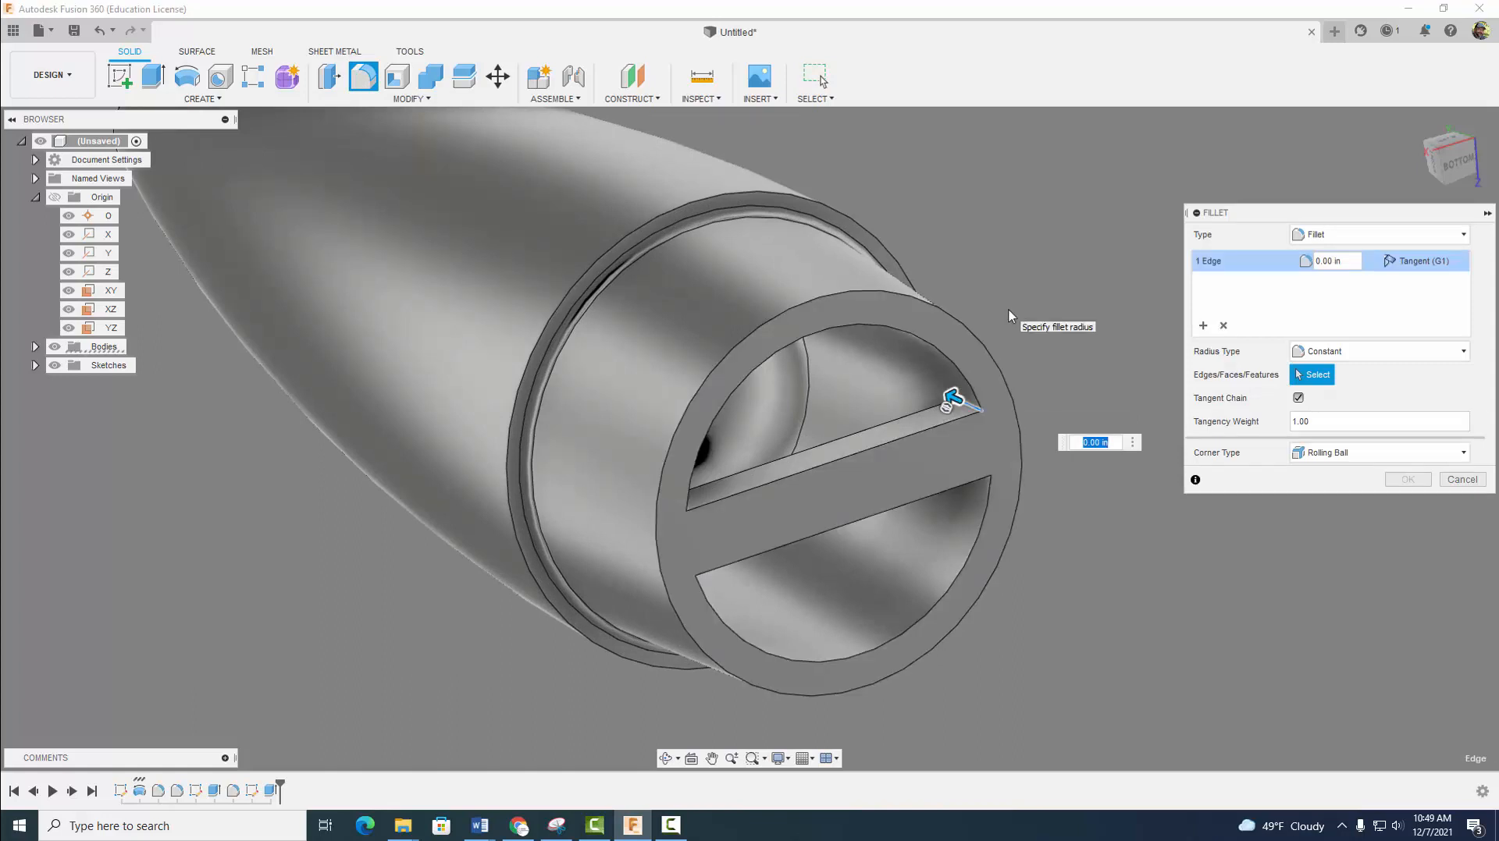
{"action": "type", "text": ".05"}
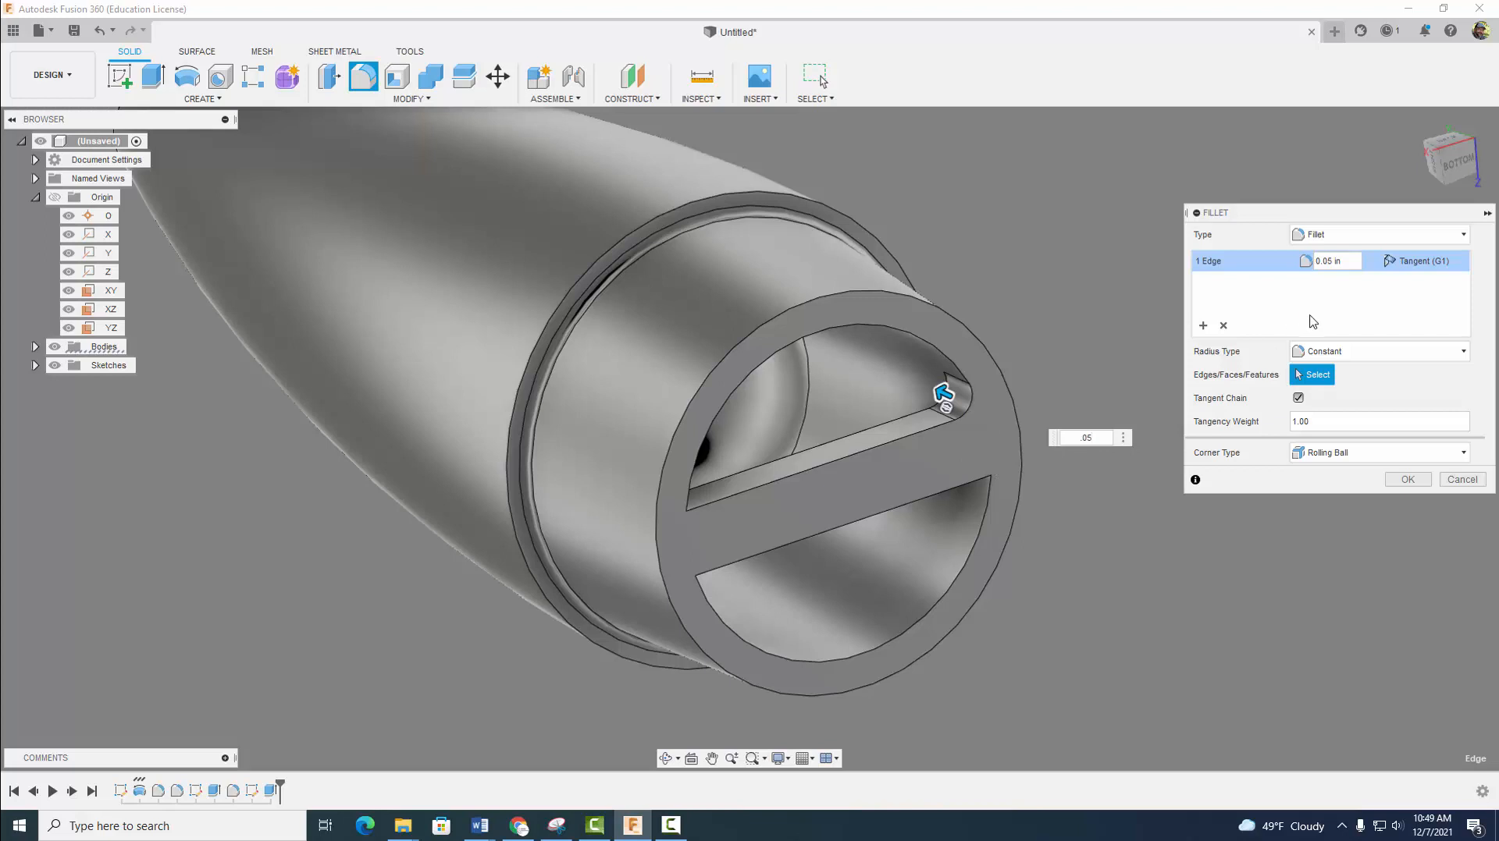
- Add a second fillet set for the three remaining crossbar corner edges with a 0.05 in radius and apply the fillet
{"action": "left_click", "coordinate": [1203, 325]}
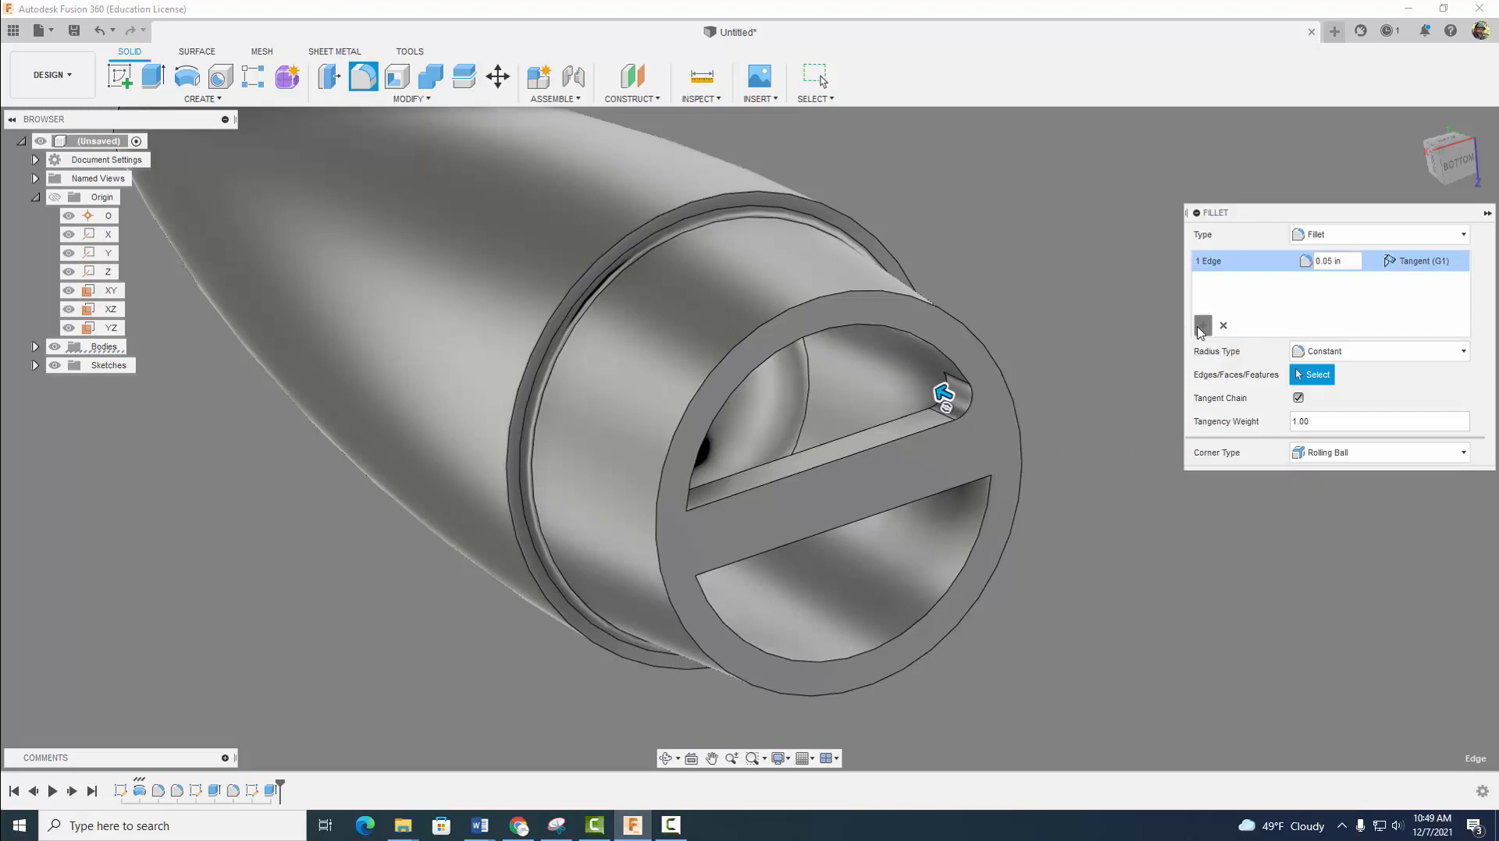
{"action": "left_click", "coordinate": [917, 482]}
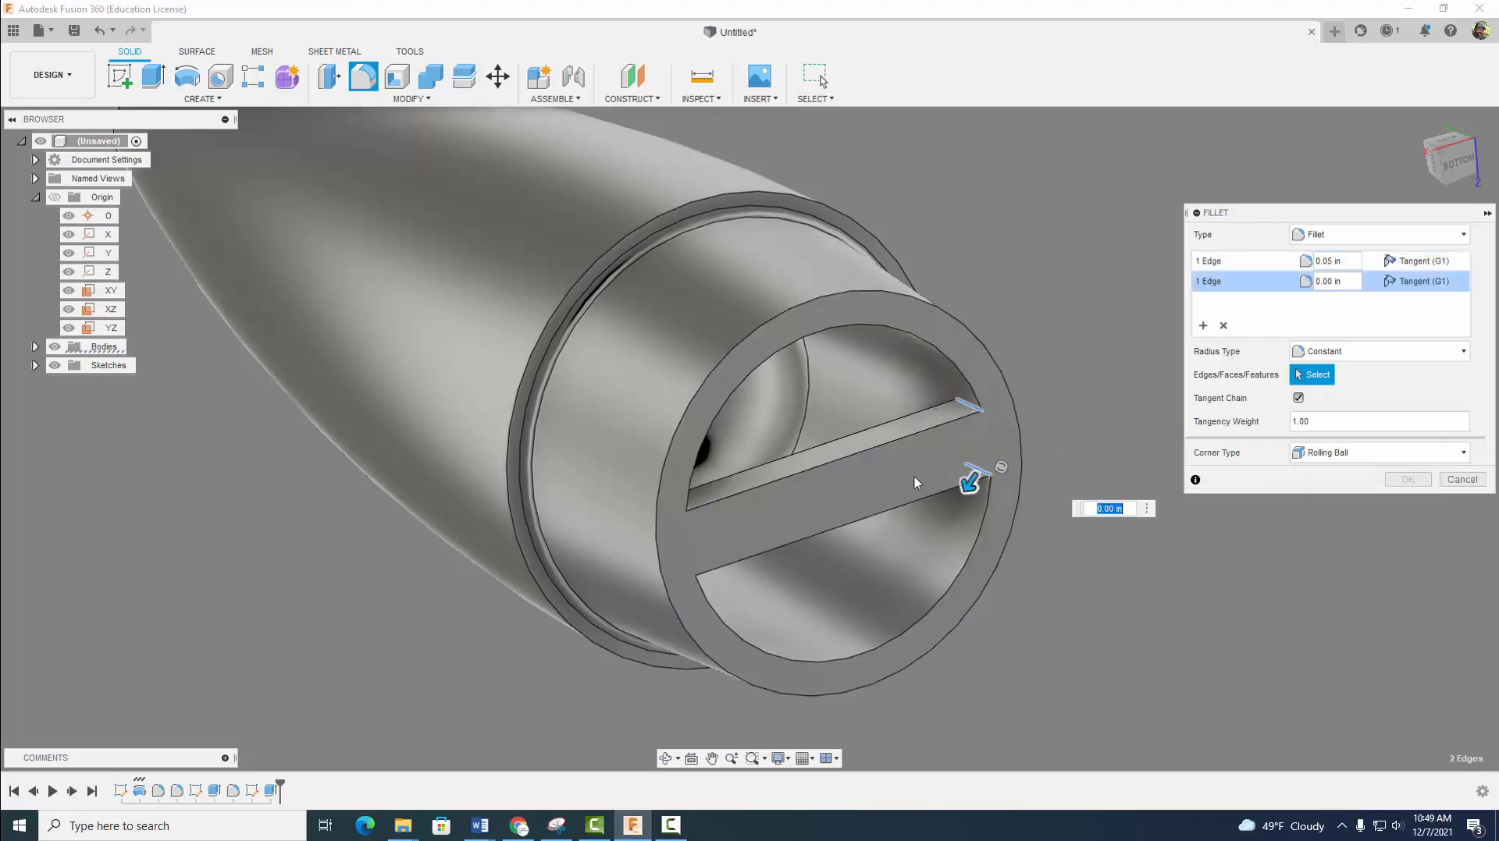
{"action": "left_click", "coordinate": [679, 500]}
{"action": "left_click", "coordinate": [678, 572]}
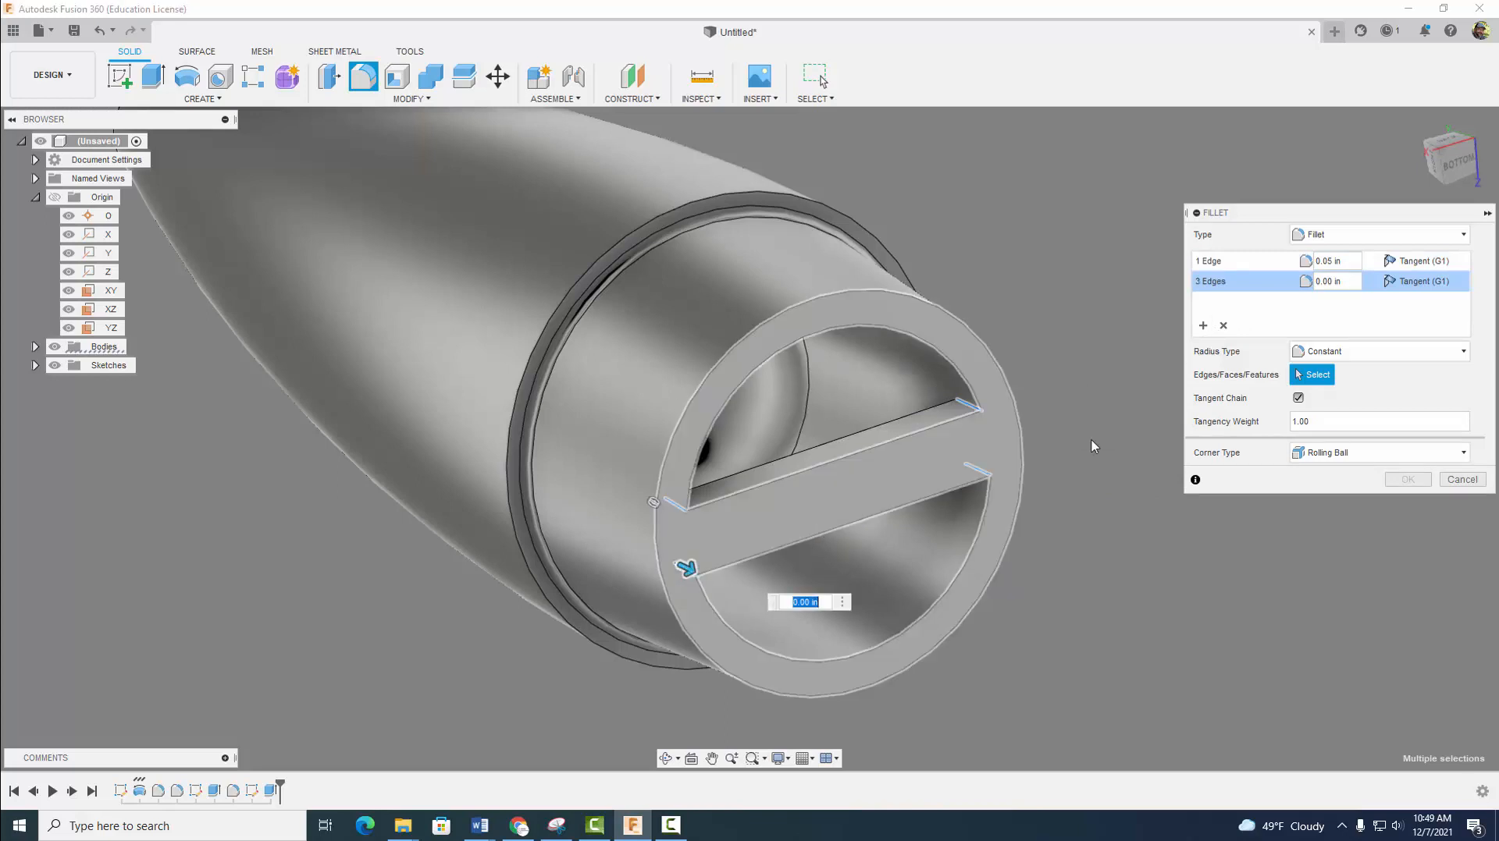
{"action": "left_click", "coordinate": [1314, 283]}
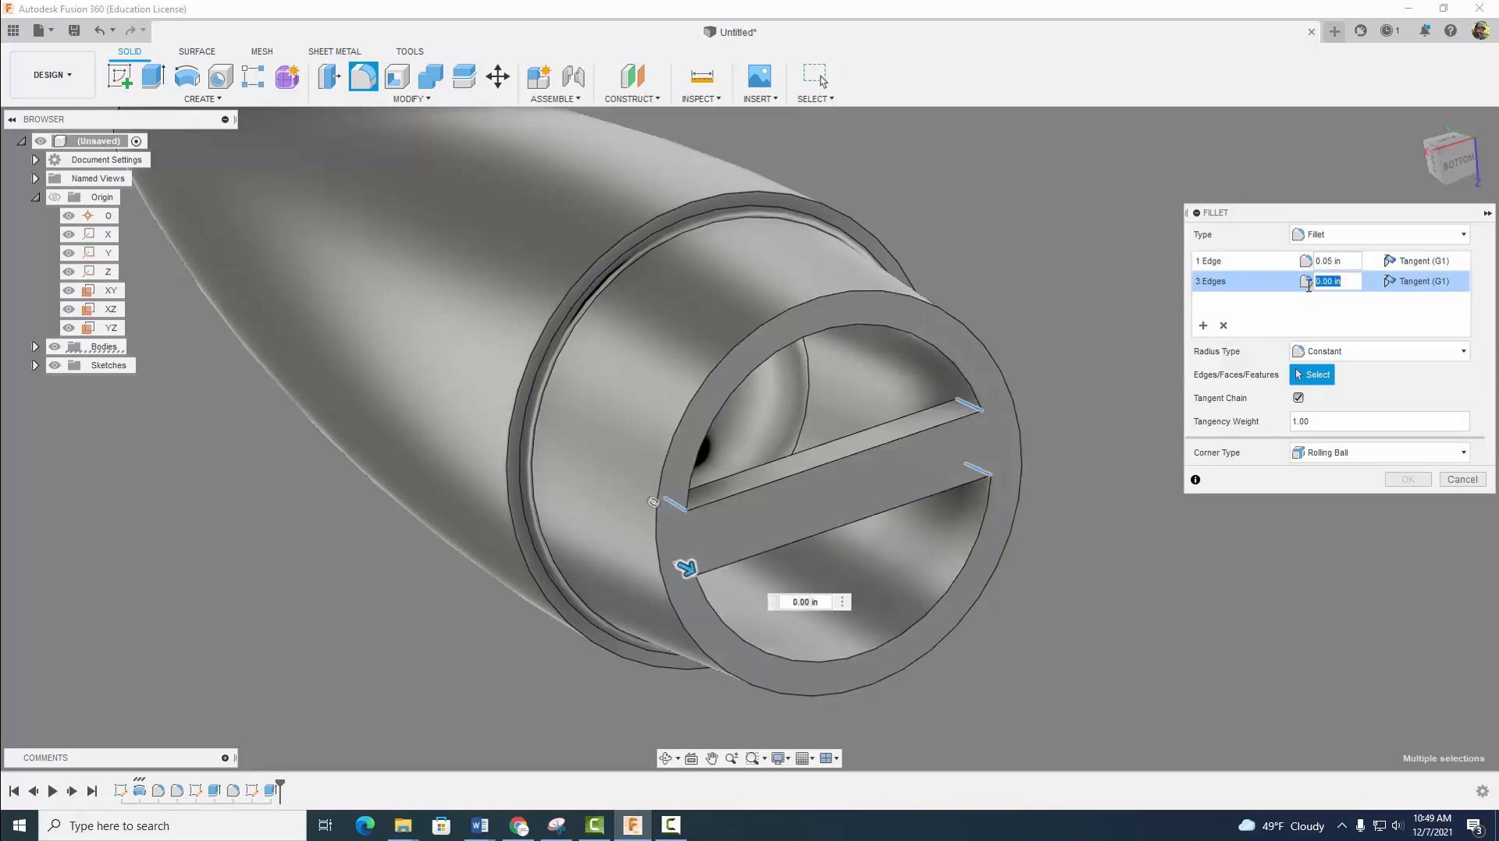
{"action": "key", "text": "BackSpace"}
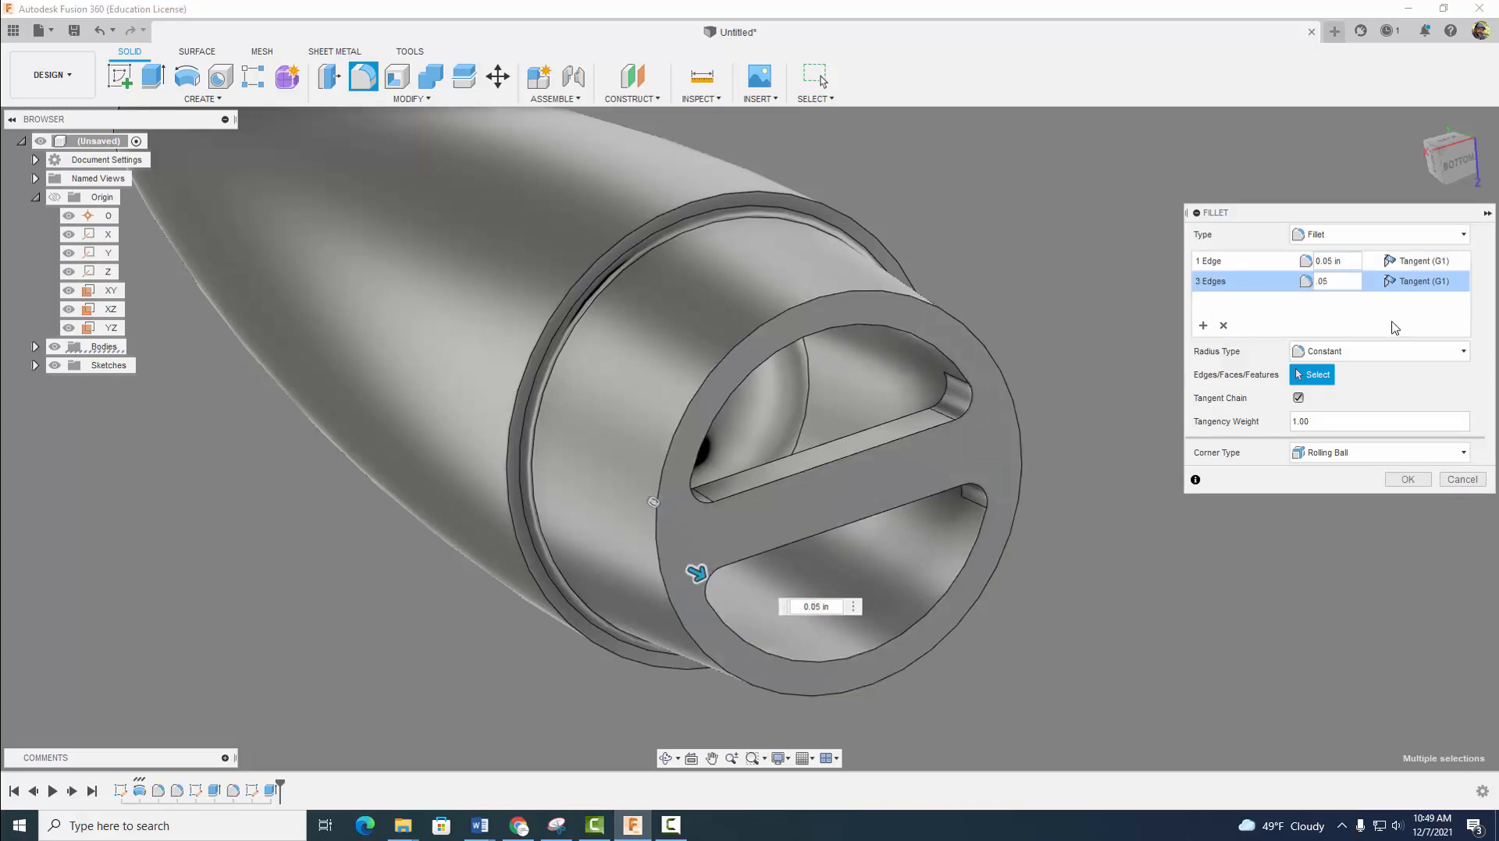
{"action": "left_click", "coordinate": [1407, 480]}
- Assign the ABS Plastic physical material from the Fusion 360 Material Library to the nose cone
{"action": "middle_click_drag", "start_coordinate": [1264, 422], "coordinate": [1096, 542], "text": "shift"}
{"action": "mouse_move", "coordinate": [1047, 488]}
{"action": "middle_mouse_down", "text": "shift"}
{"action": "mouse_move", "coordinate": [1067, 472]}
{"action": "mouse_move", "coordinate": [1058, 498]}
{"action": "middle_mouse_up", "text": "shift"}
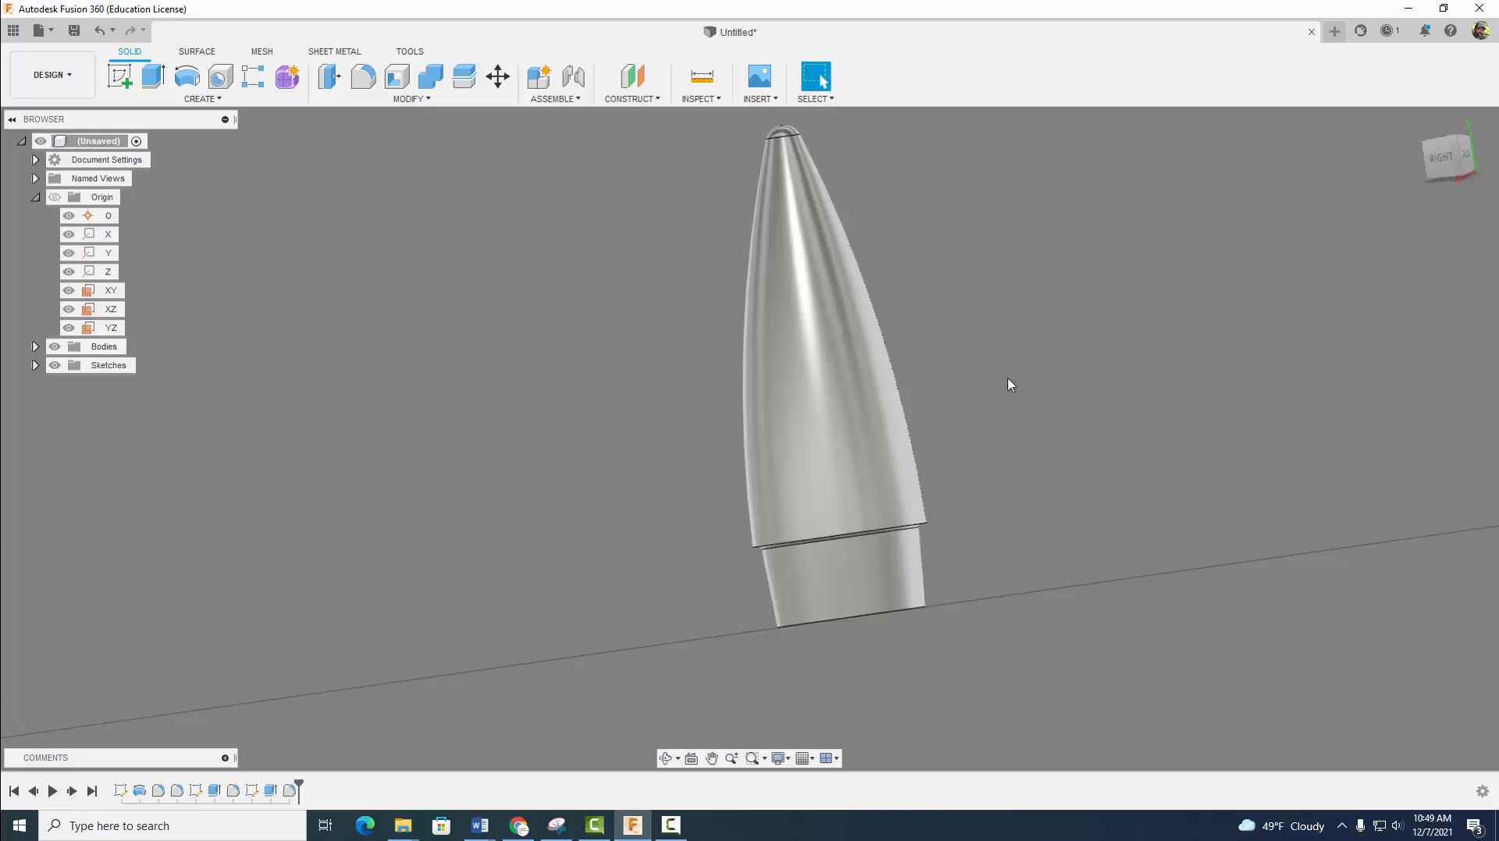
{"action": "left_click", "coordinate": [545, 99]}
{"action": "mouse_move", "coordinate": [448, 102]}
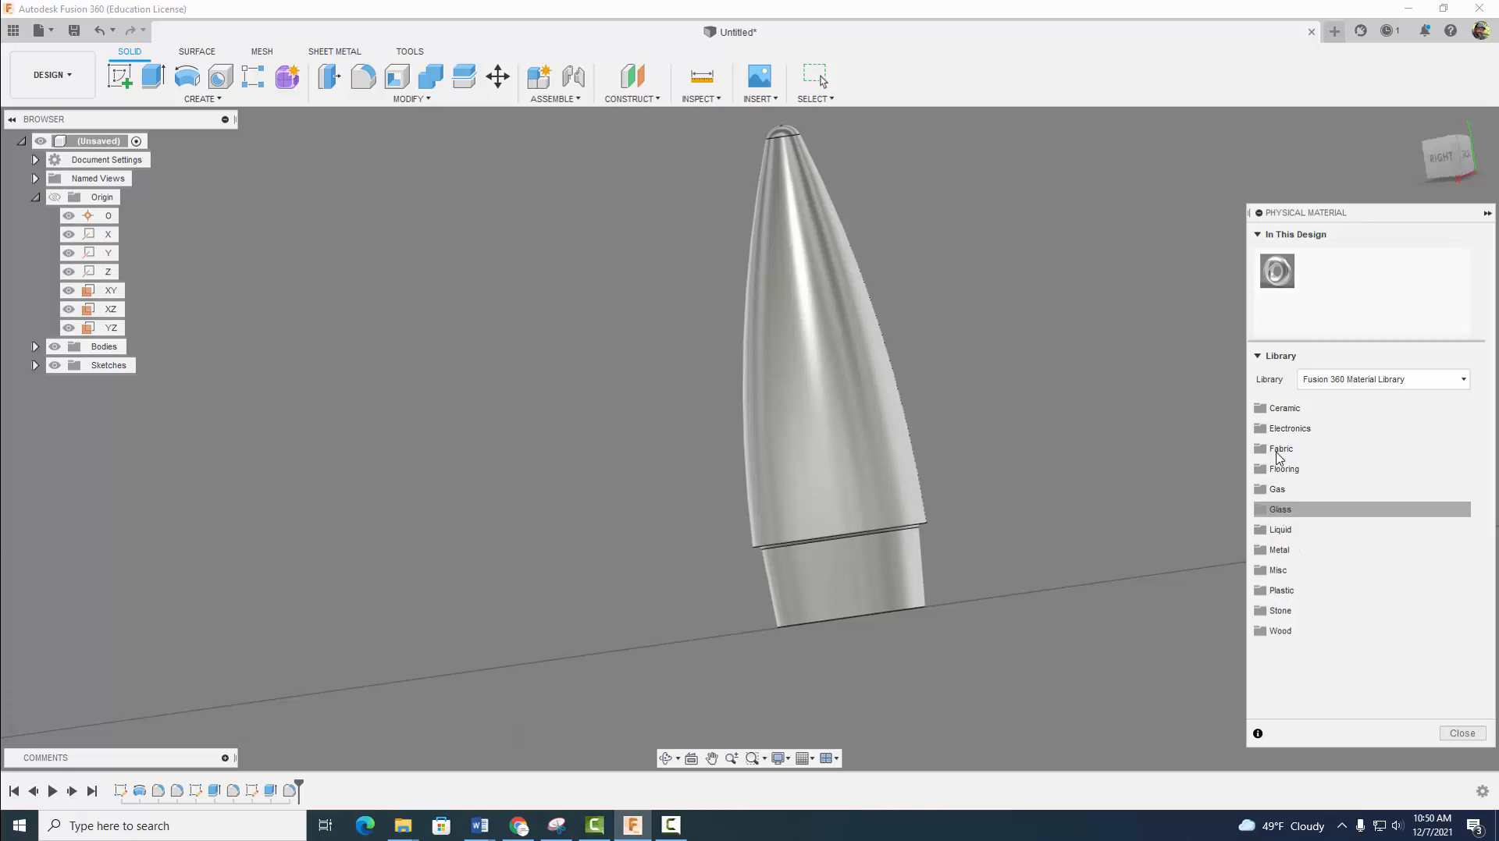
{"action": "left_click", "coordinate": [1281, 591]}
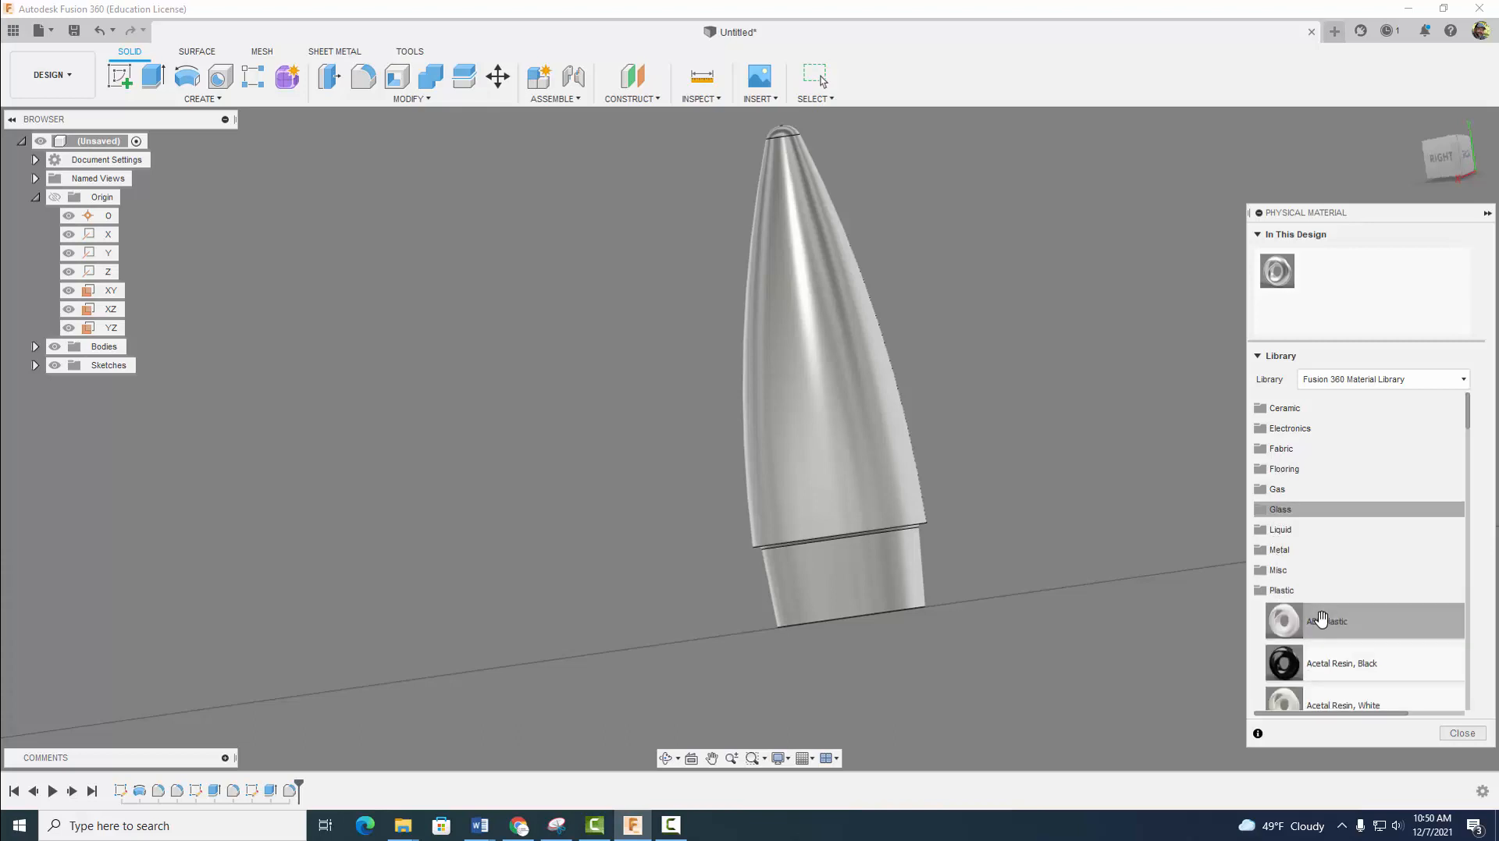
{"action": "left_click_drag", "start_coordinate": [1317, 621], "coordinate": [913, 523]}
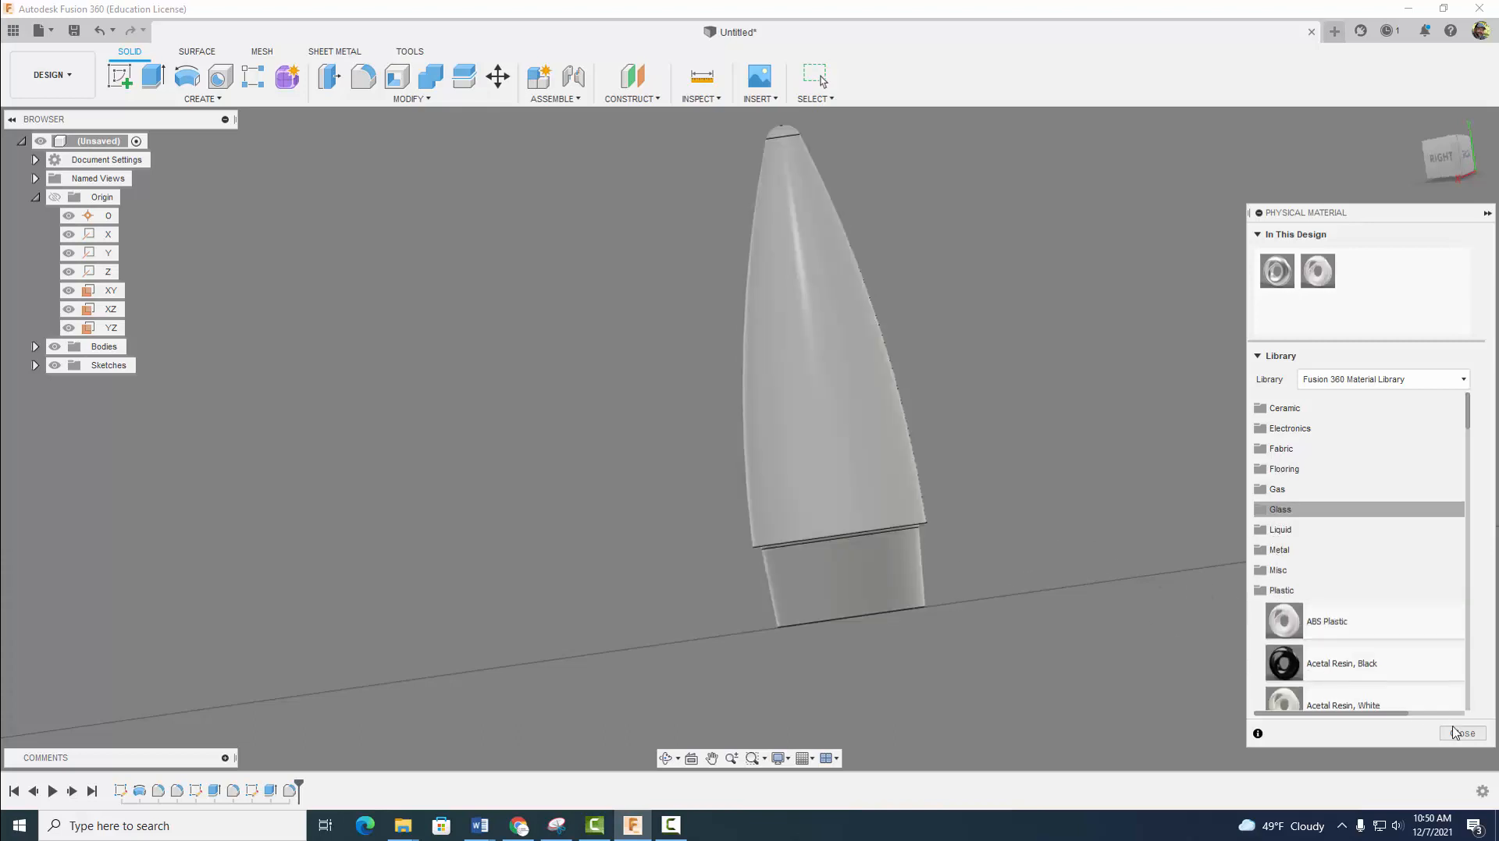
{"action": "left_click", "coordinate": [1460, 735]}
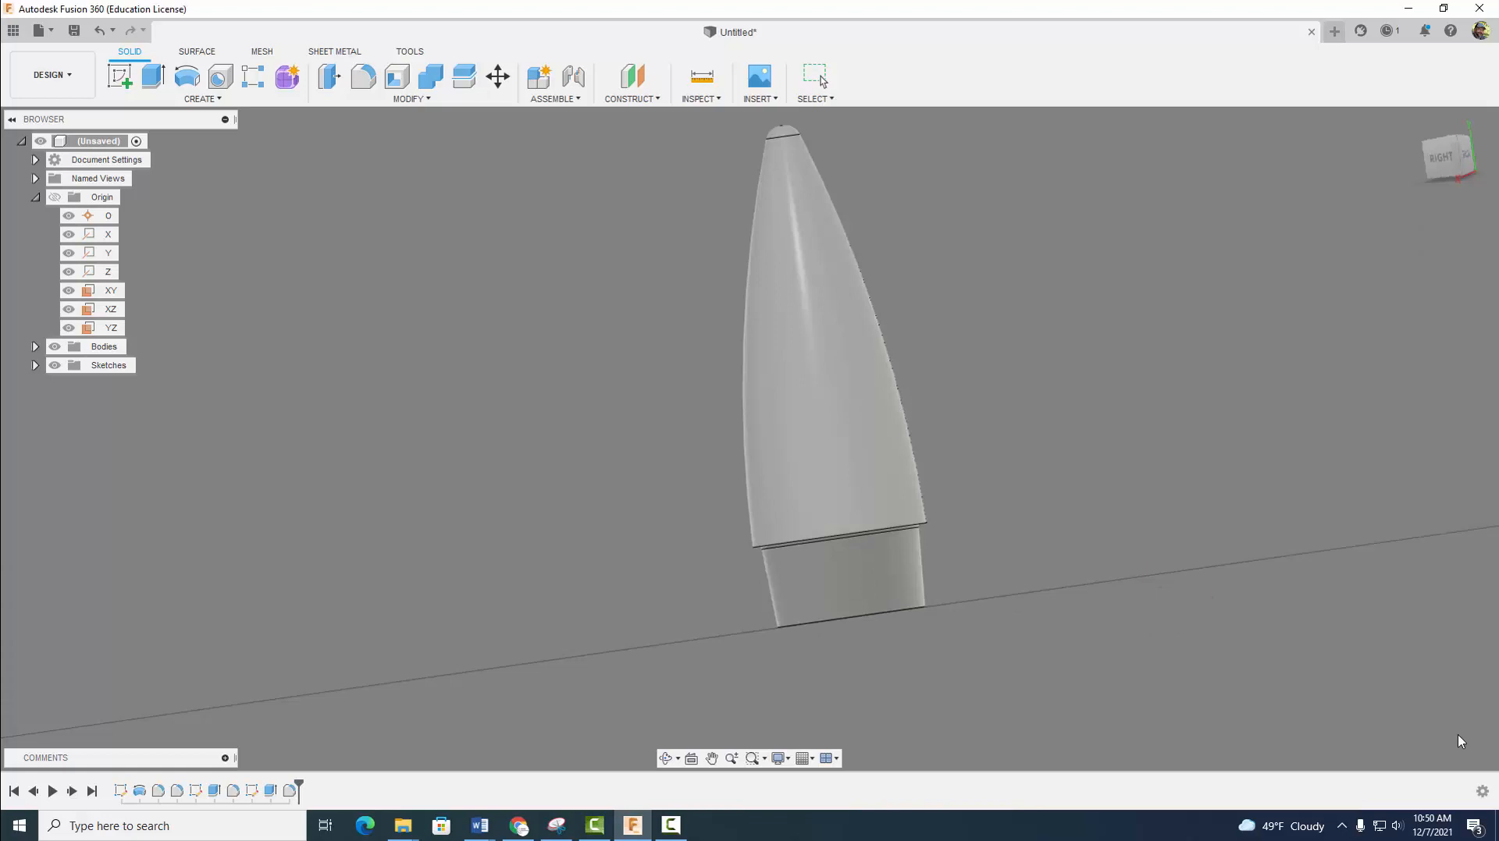
- Apply the Paint - Enamel Glossy (Red) appearance to the nose cone body
{"action": "left_click", "coordinate": [1447, 156]}
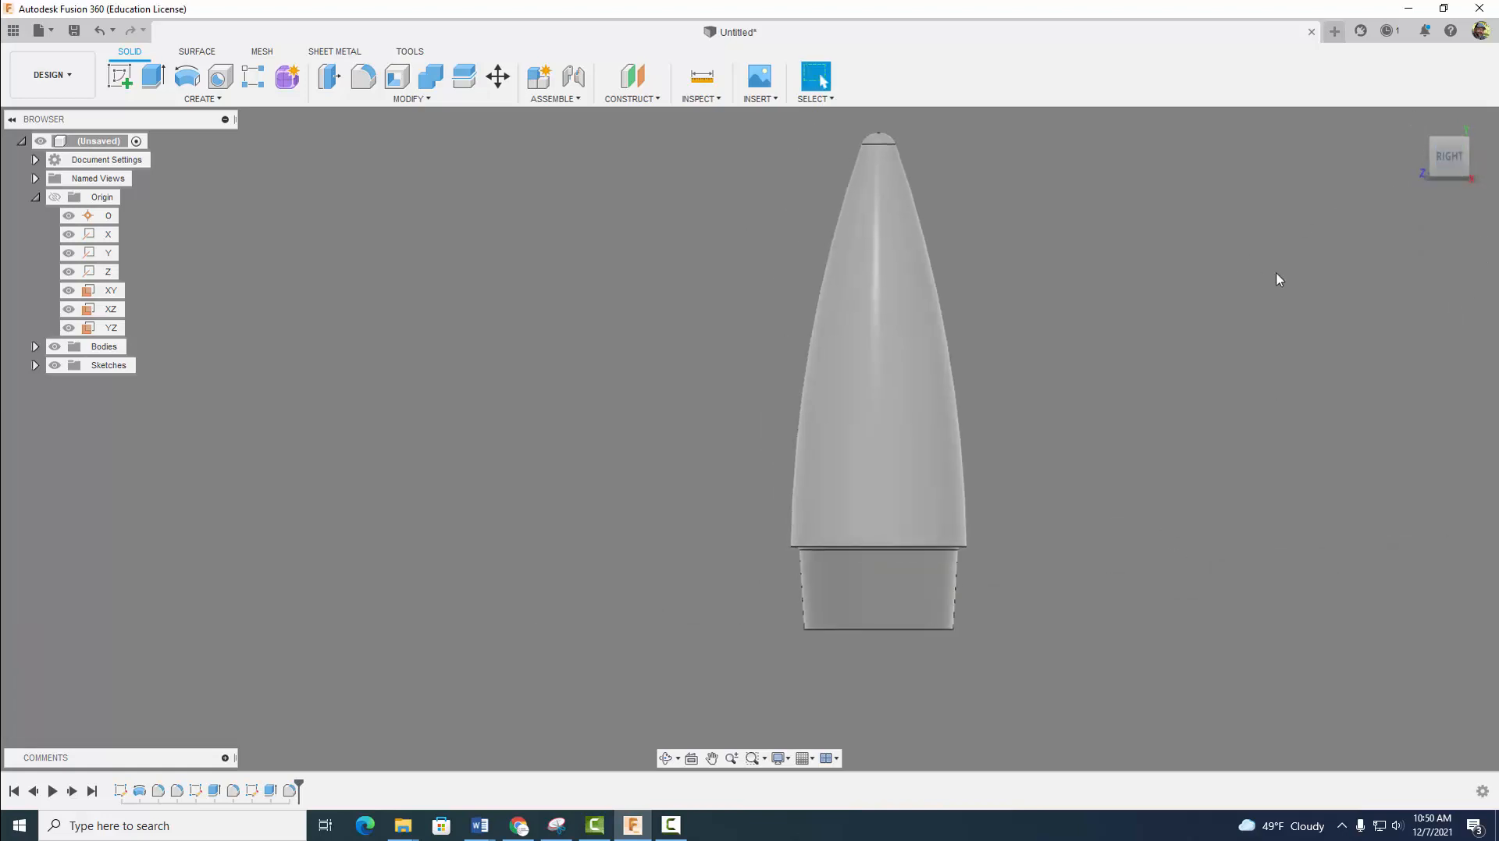
{"action": "left_click", "coordinate": [407, 100]}
{"action": "left_click", "coordinate": [361, 396]}
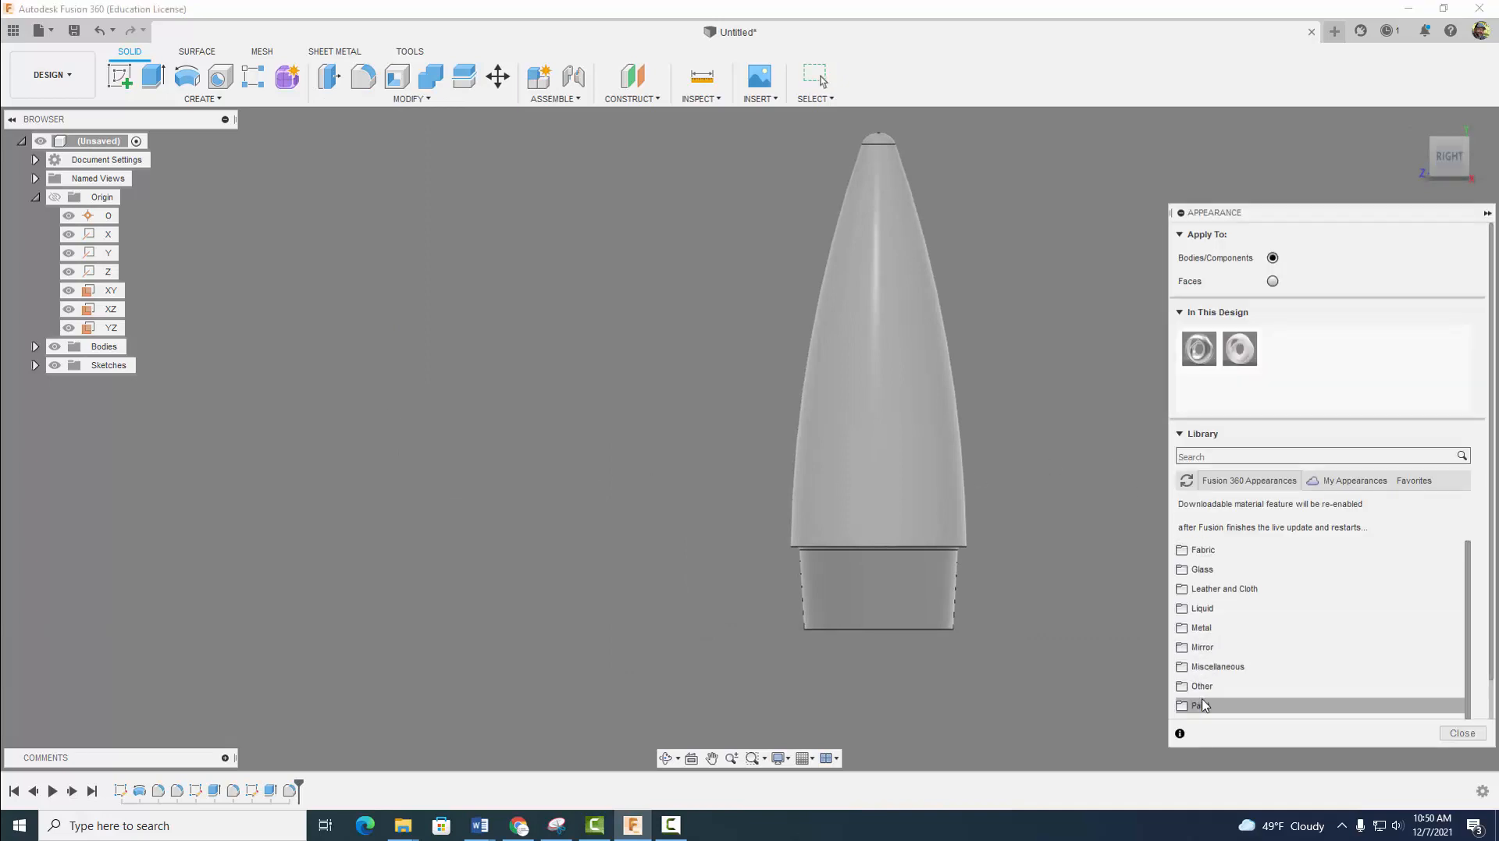
{"action": "left_click", "coordinate": [1200, 705]}
{"action": "left_click", "coordinate": [1215, 547]}
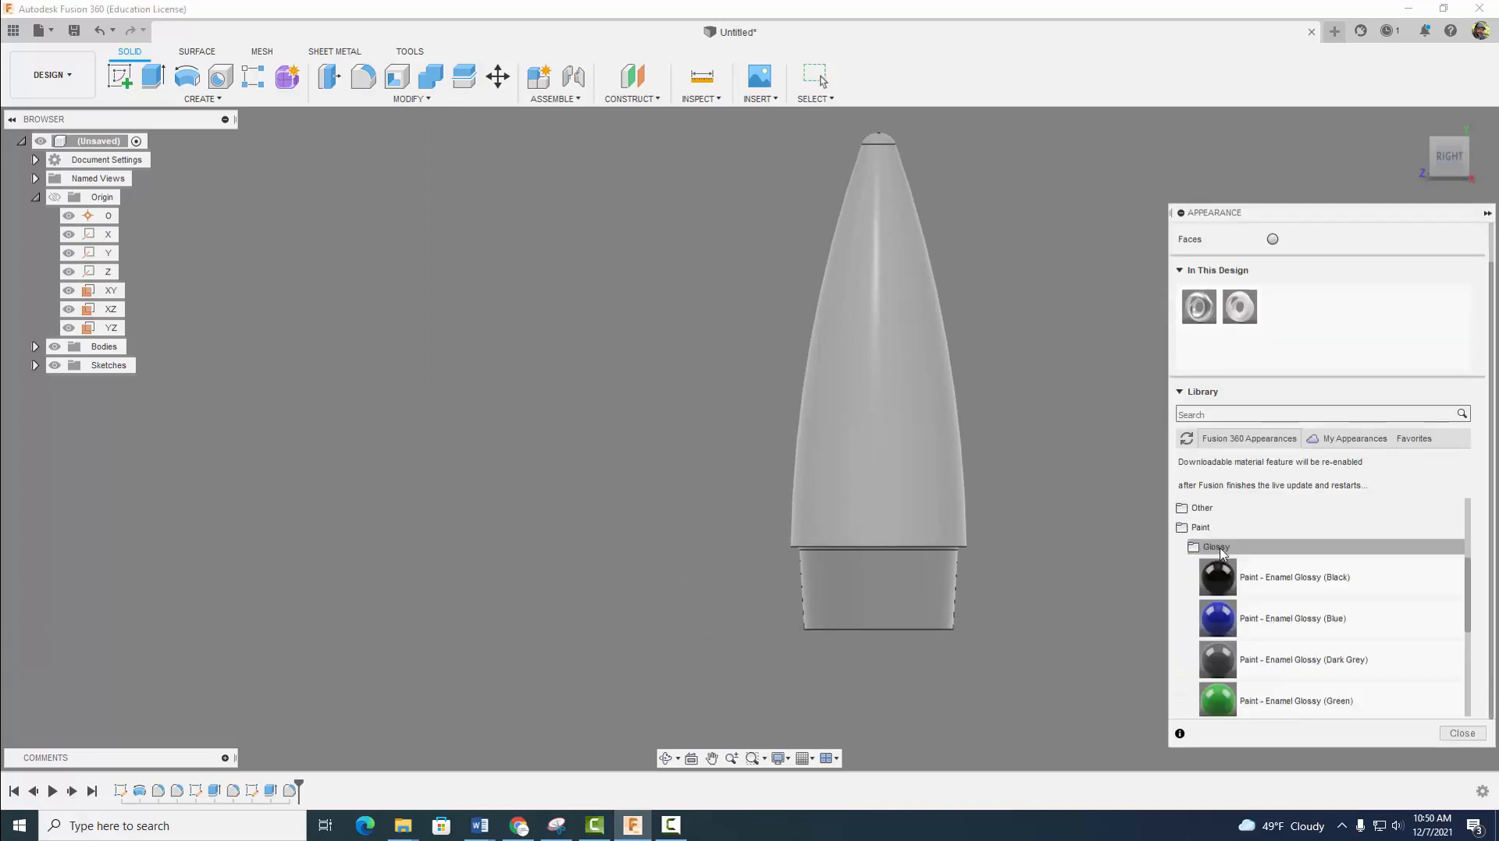
{"action": "scroll", "coordinate": [1249, 624], "scroll_direction": "down", "scroll_amount": 1}
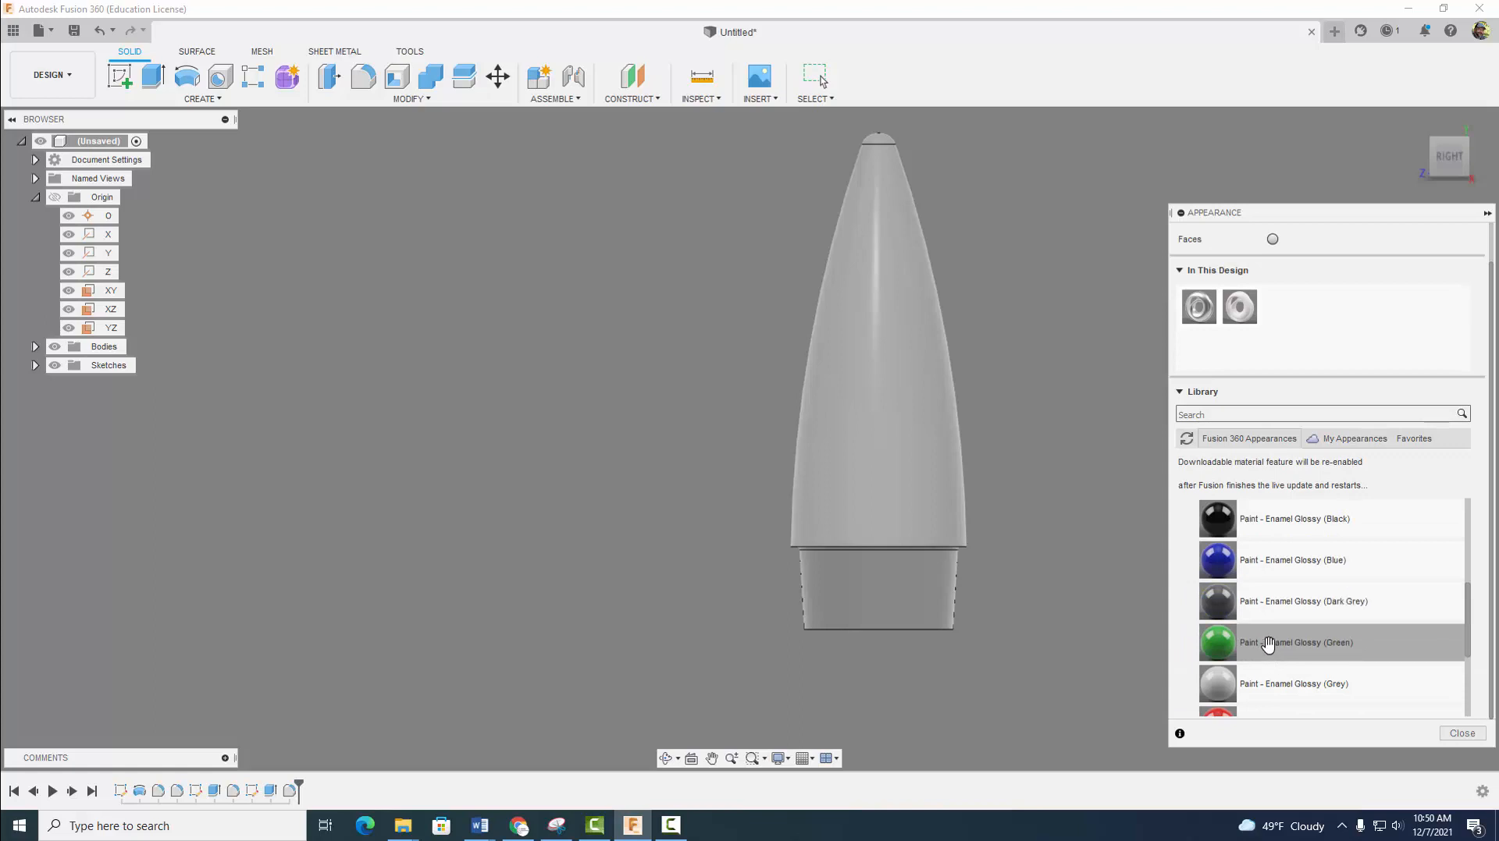
{"action": "scroll", "coordinate": [1268, 643], "scroll_direction": "down", "scroll_amount": 2}
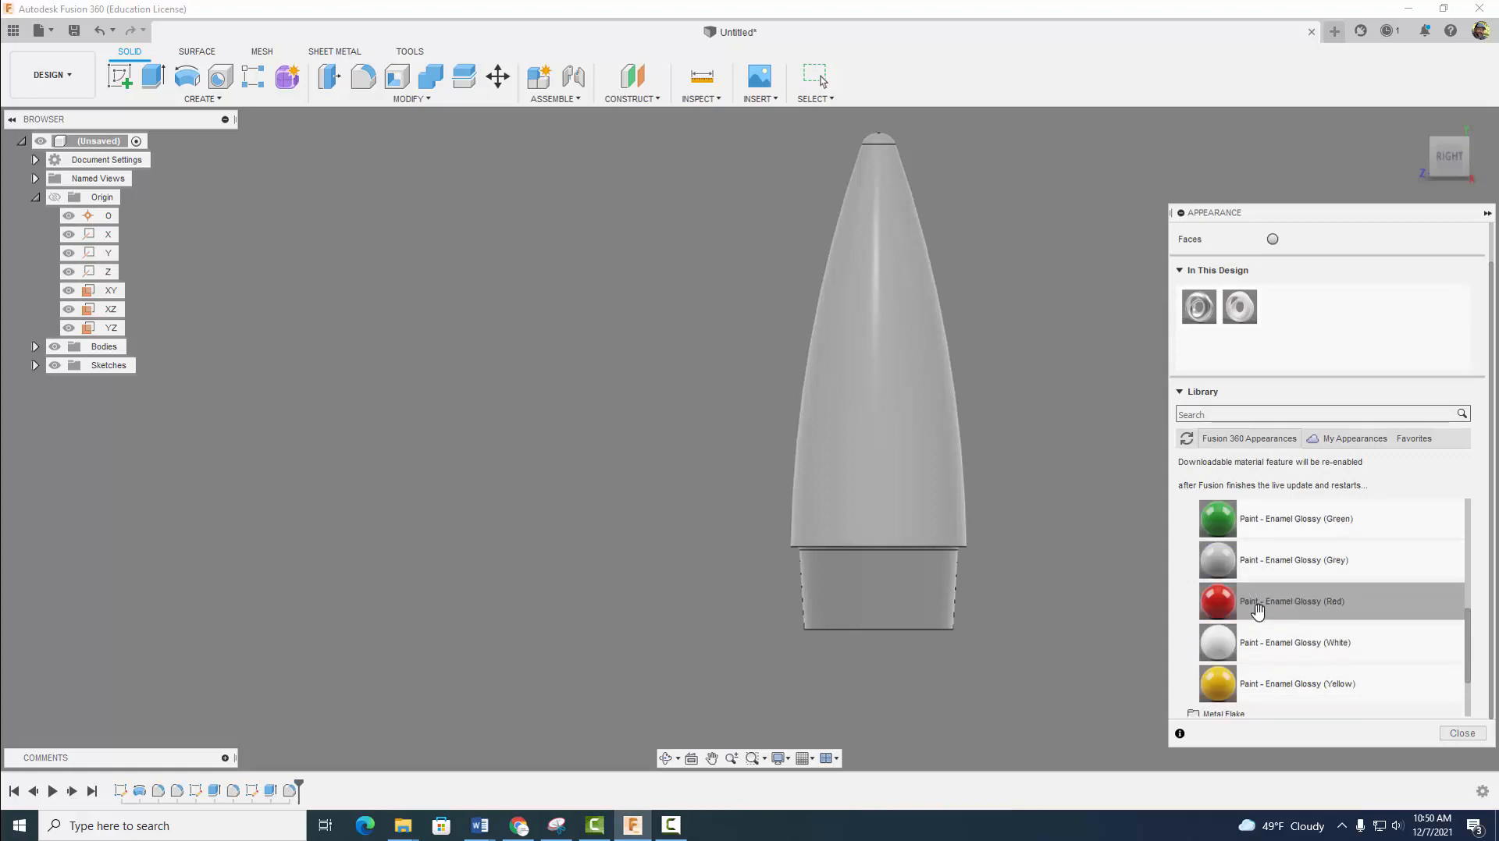
{"action": "left_click_drag", "start_coordinate": [1239, 599], "coordinate": [898, 494]}
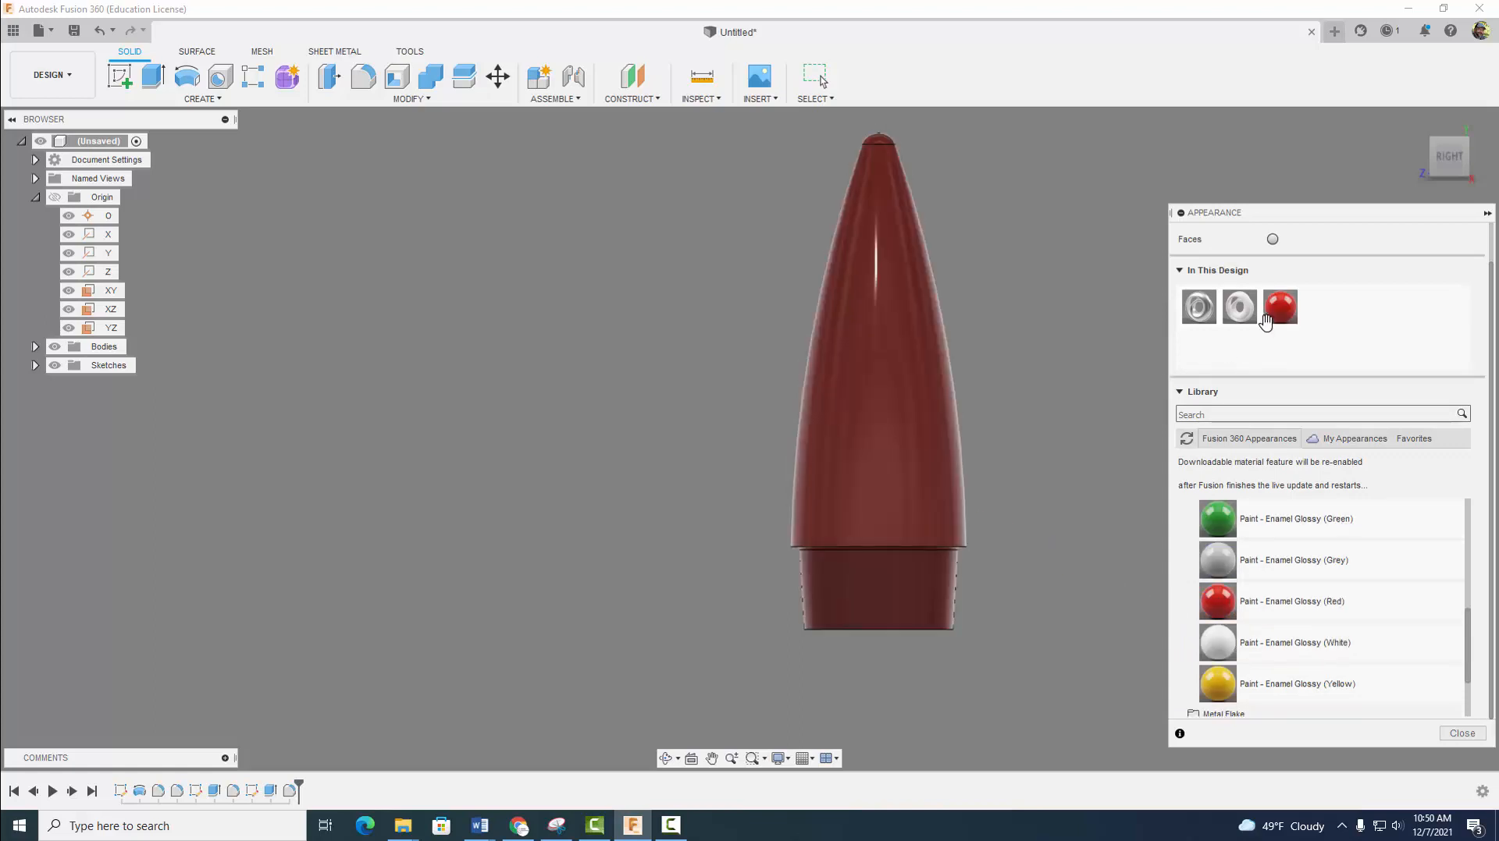
- Edit the red enamel paint's colour to RGB 195, 38, 38 and finish the appearance settings
{"action": "right_click", "coordinate": [1276, 310]}
{"action": "left_click", "coordinate": [1296, 323]}
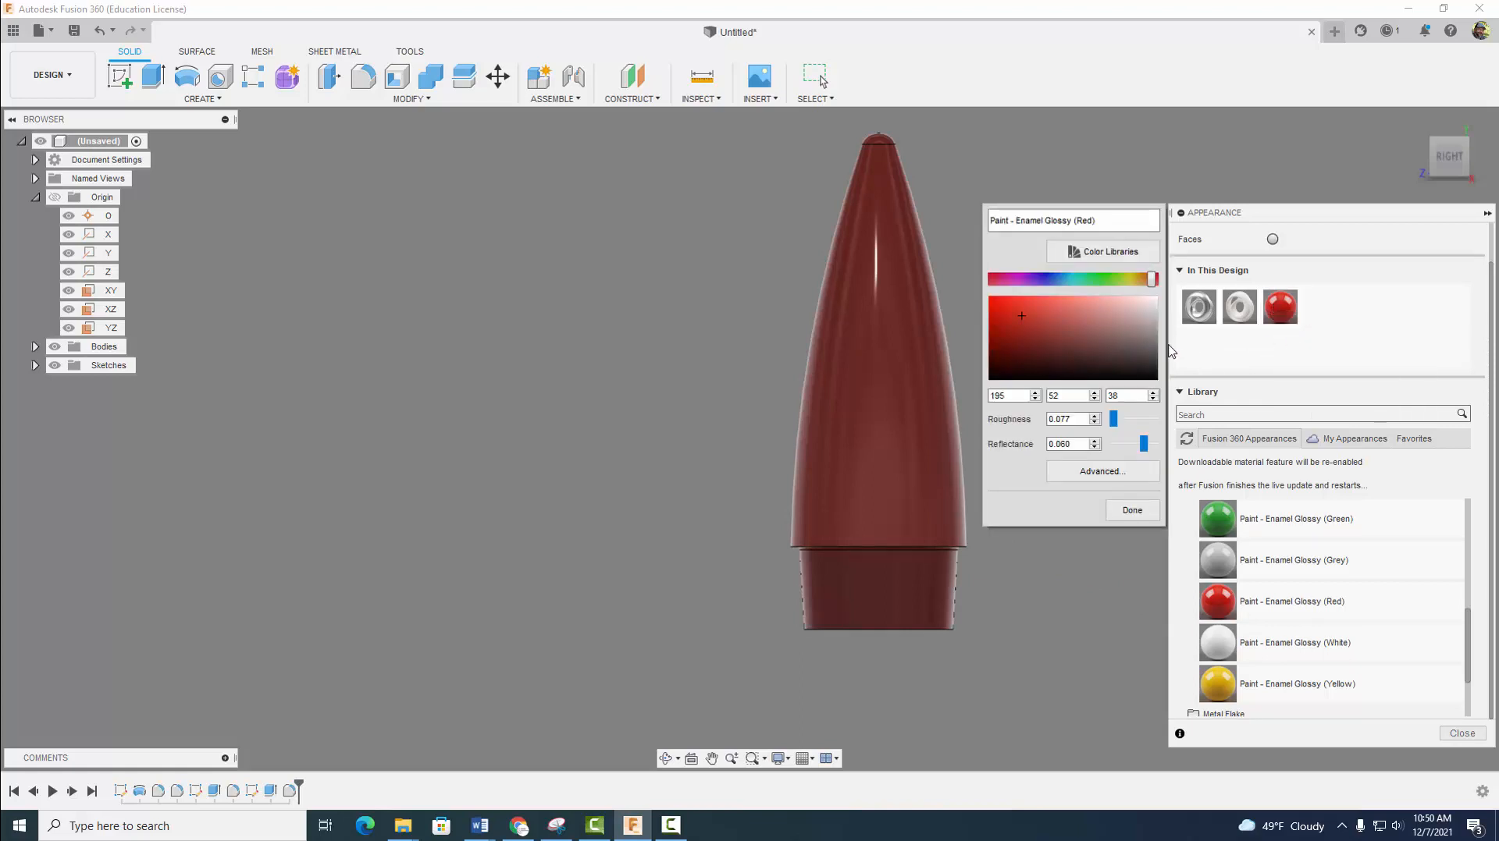
{"action": "left_click", "coordinate": [1045, 281]}
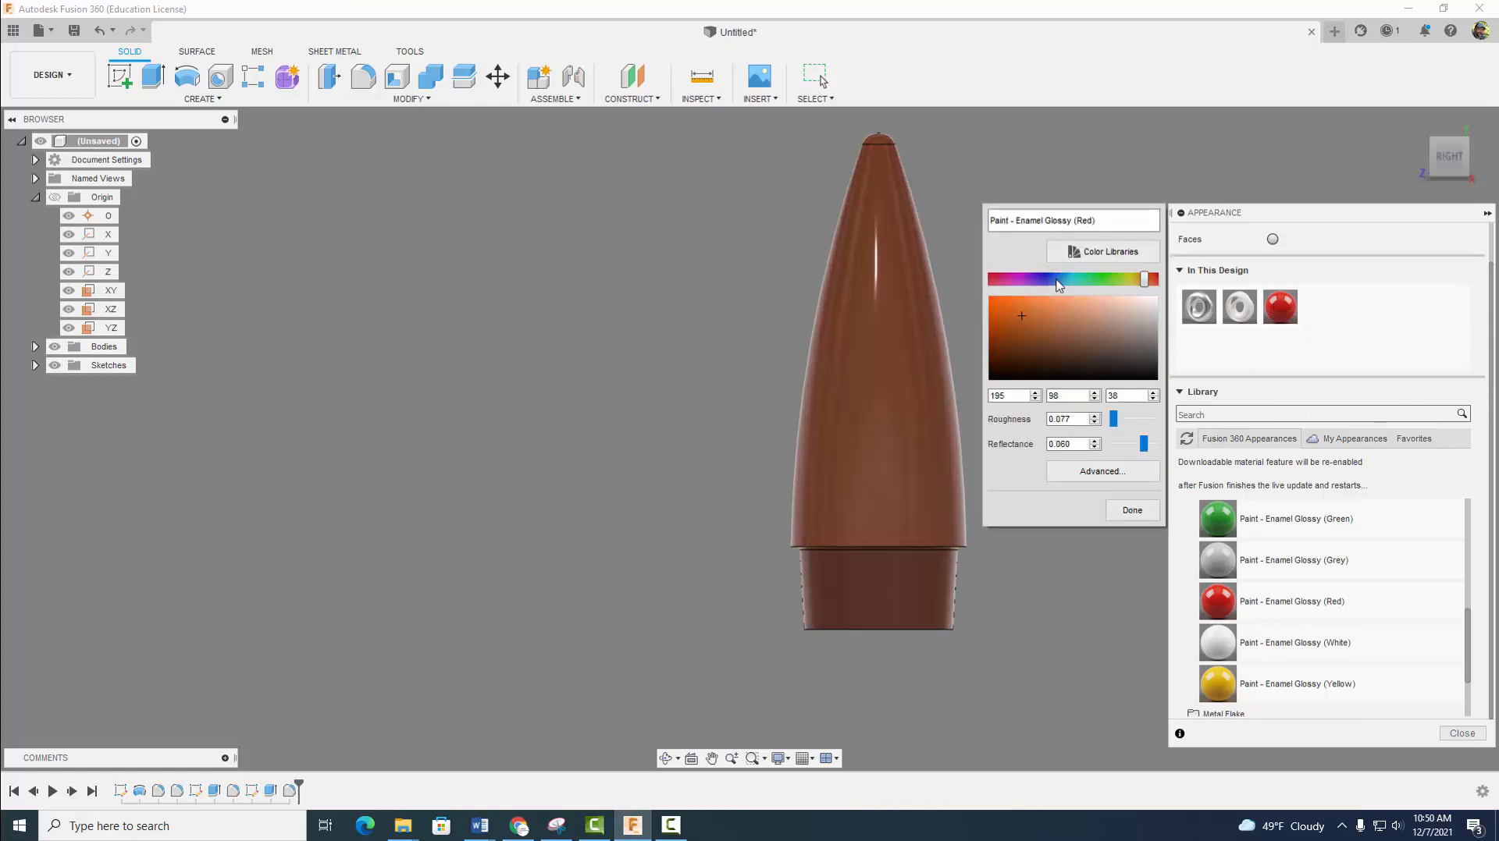
{"action": "mouse_move", "coordinate": [1144, 281]}
{"action": "left_mouse_down"}
{"action": "mouse_move", "coordinate": [1053, 288]}
{"action": "mouse_move", "coordinate": [1159, 288]}
{"action": "left_mouse_up"}
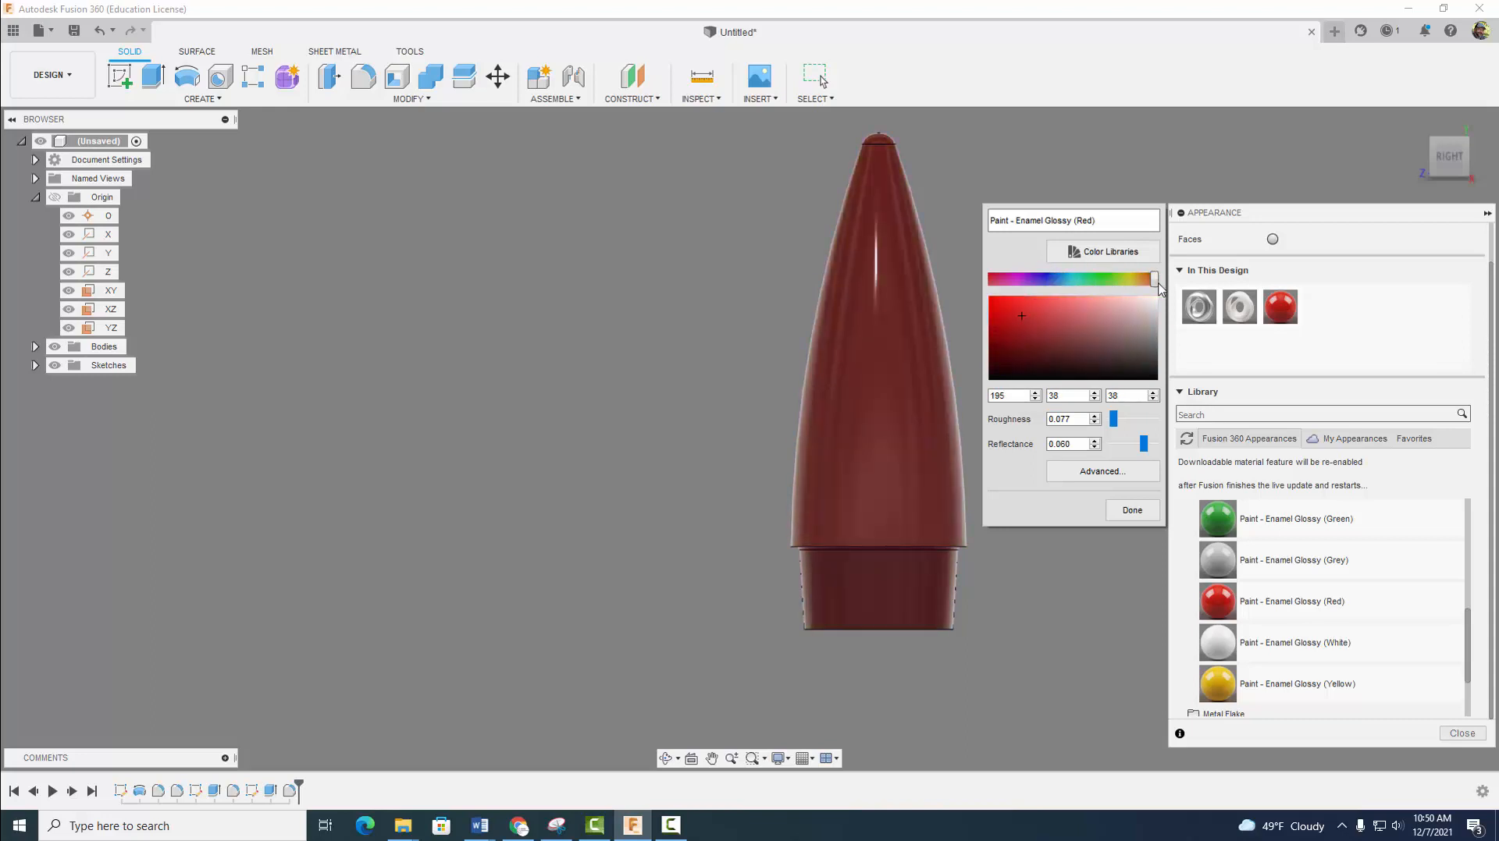
{"action": "left_click", "coordinate": [1132, 510]}
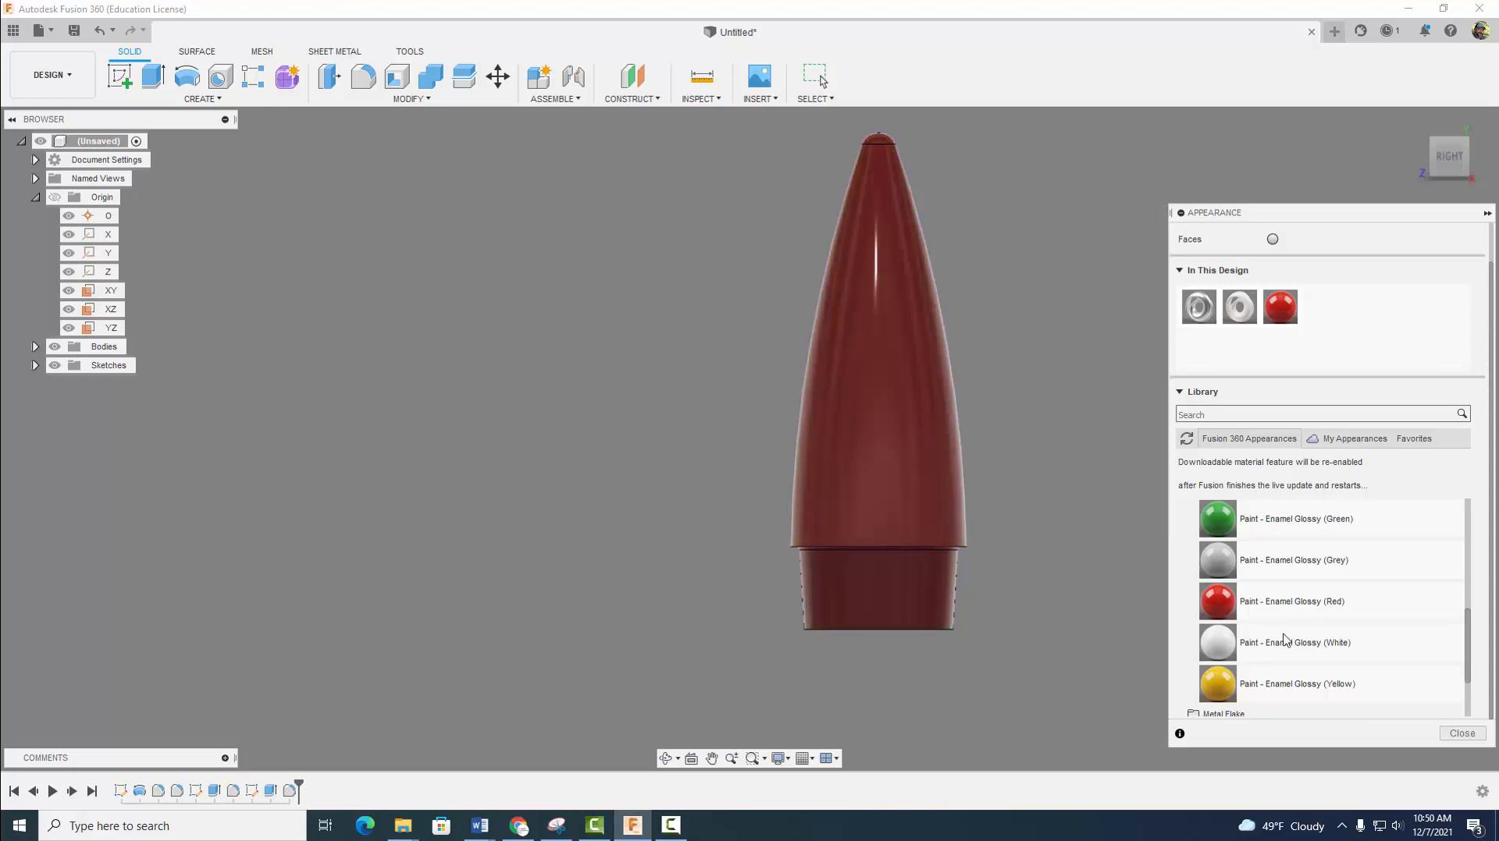
{"action": "left_click", "coordinate": [1462, 735]}
{"action": "middle_click_drag", "start_coordinate": [1061, 483], "coordinate": [1225, 505], "text": "shift"}
{"action": "key", "text": "Escape"}
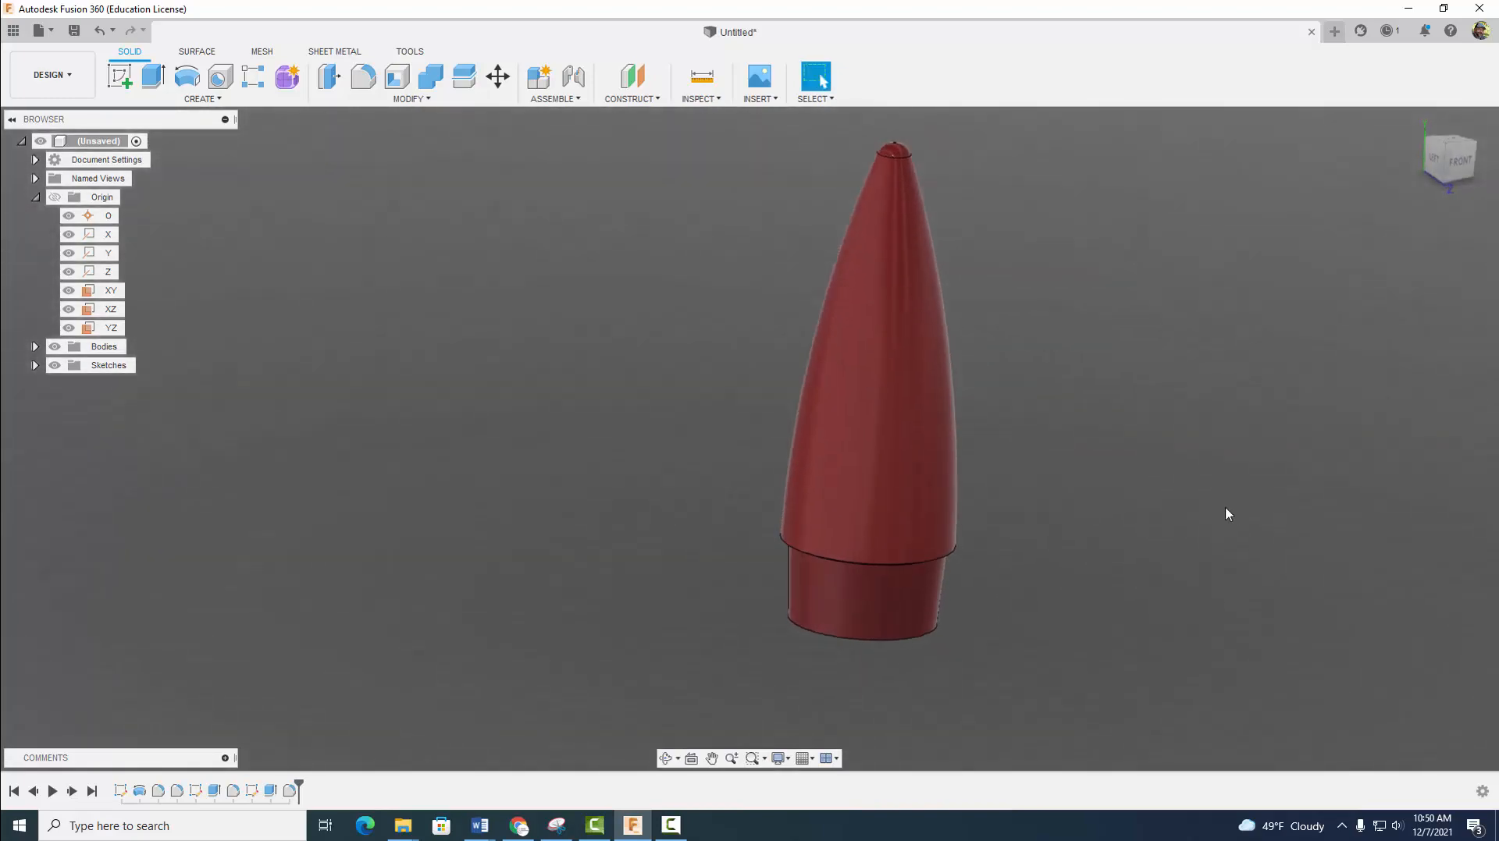